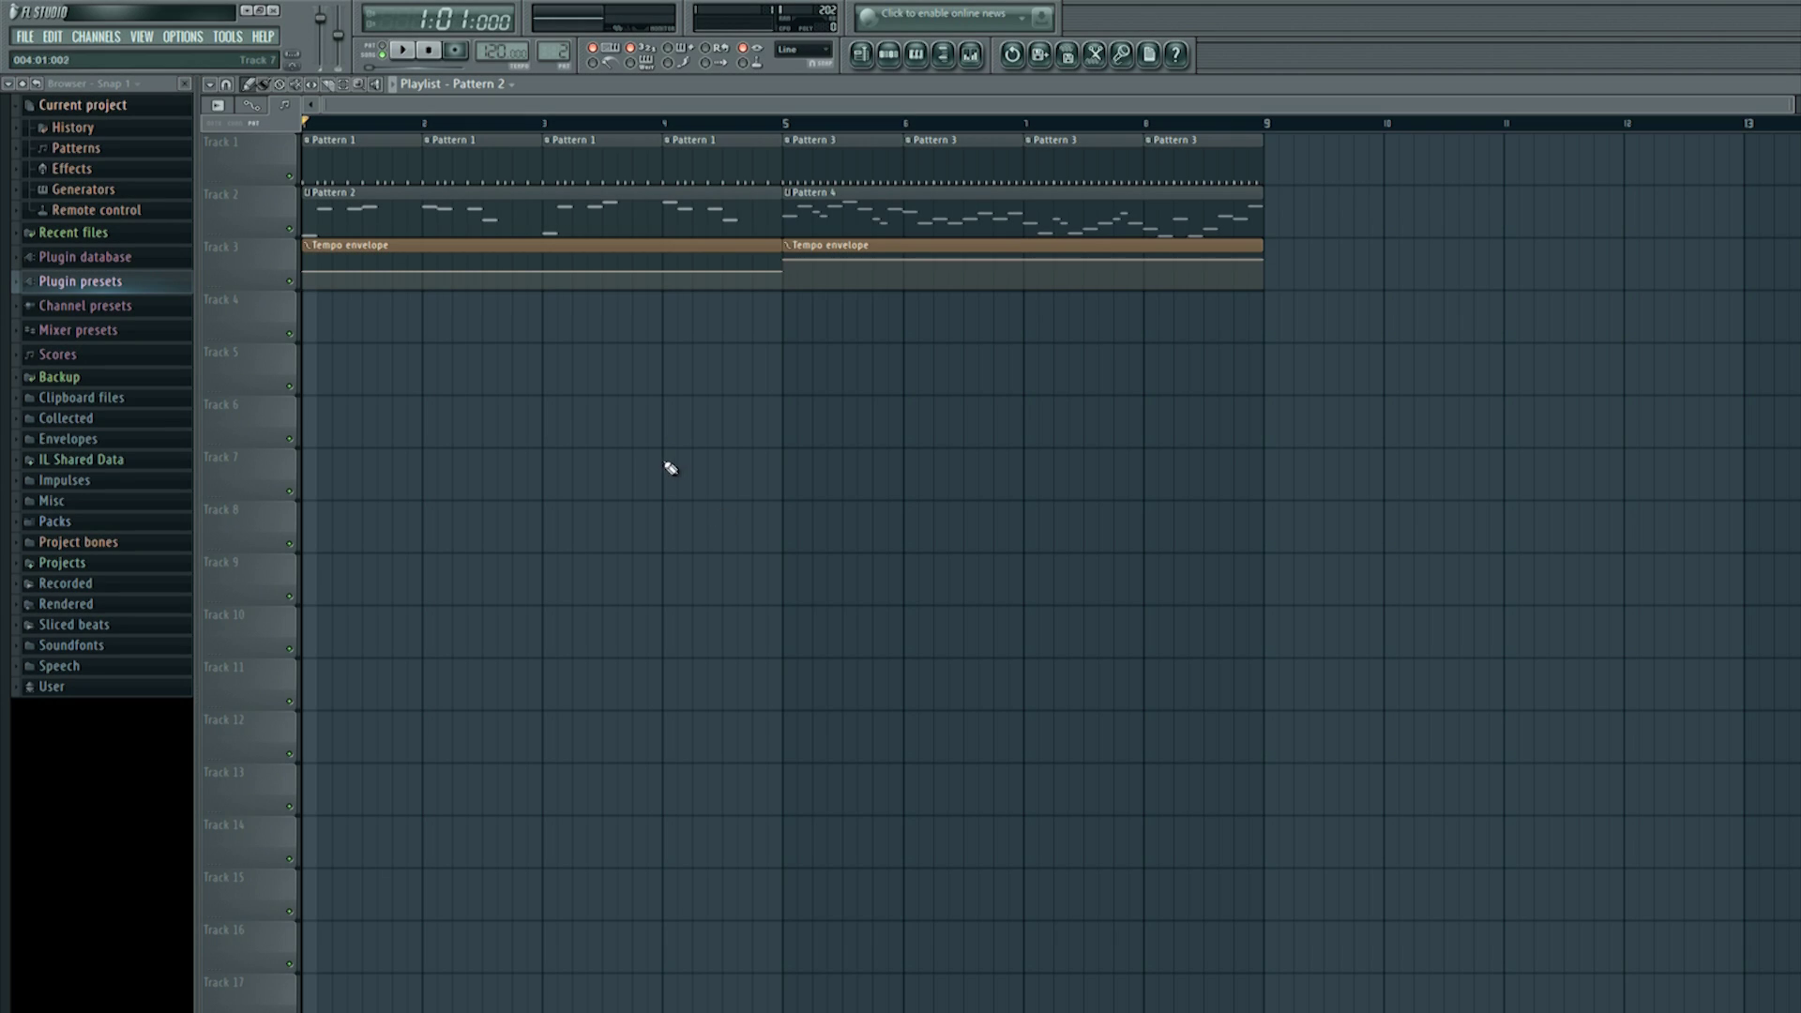
Step: Start a new empty project and show the step sequencer above the playlist
left_click(25, 37)
left_click(35, 59)
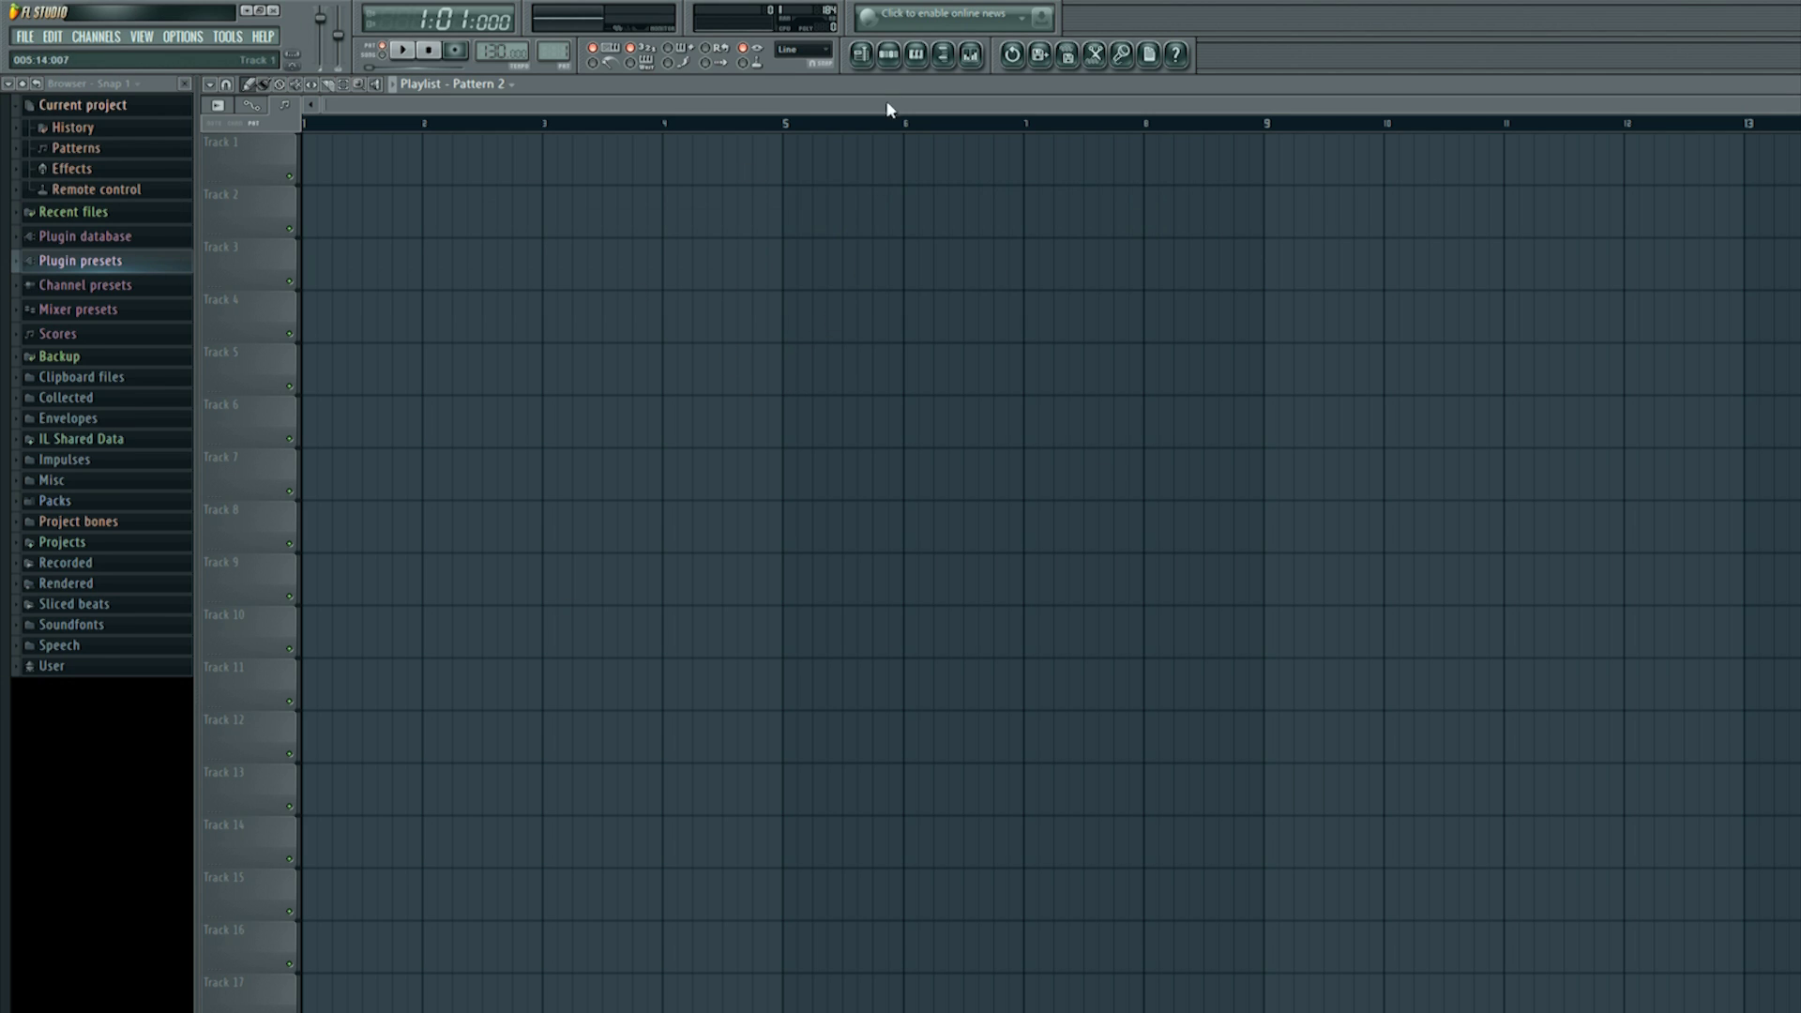
left_click(891, 59)
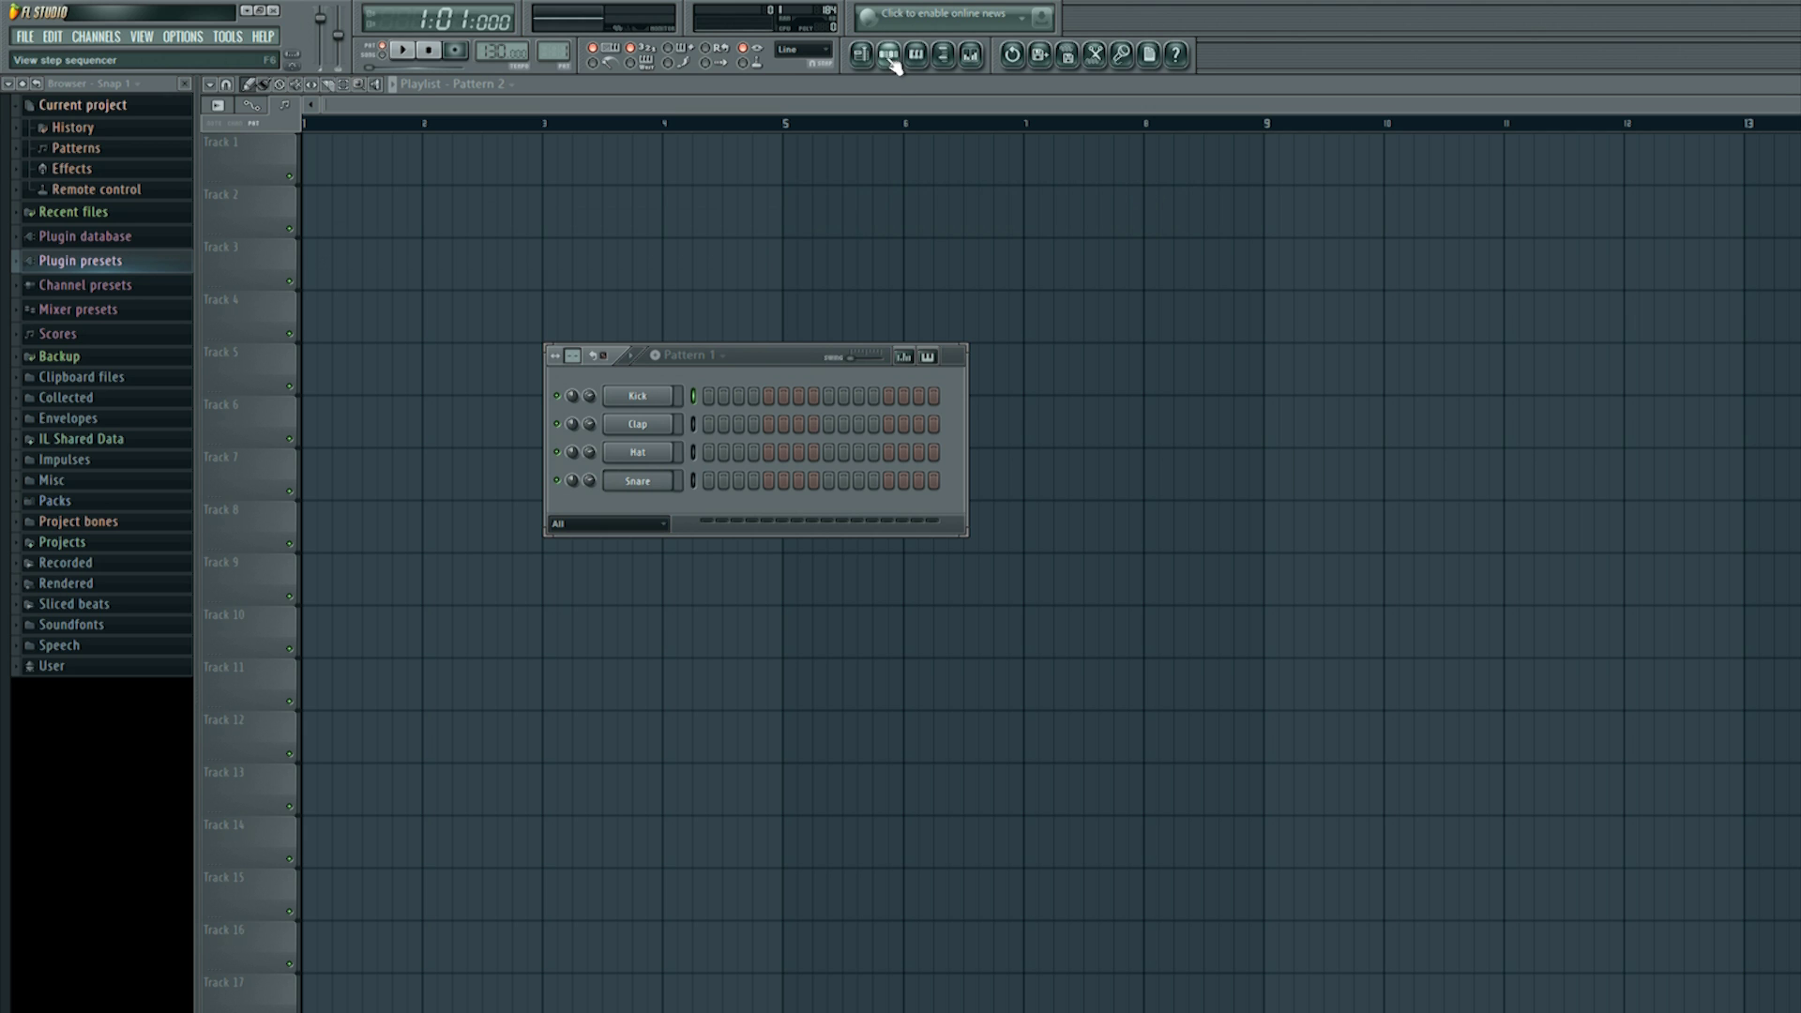
left_click_drag(784, 353, 809, 310)
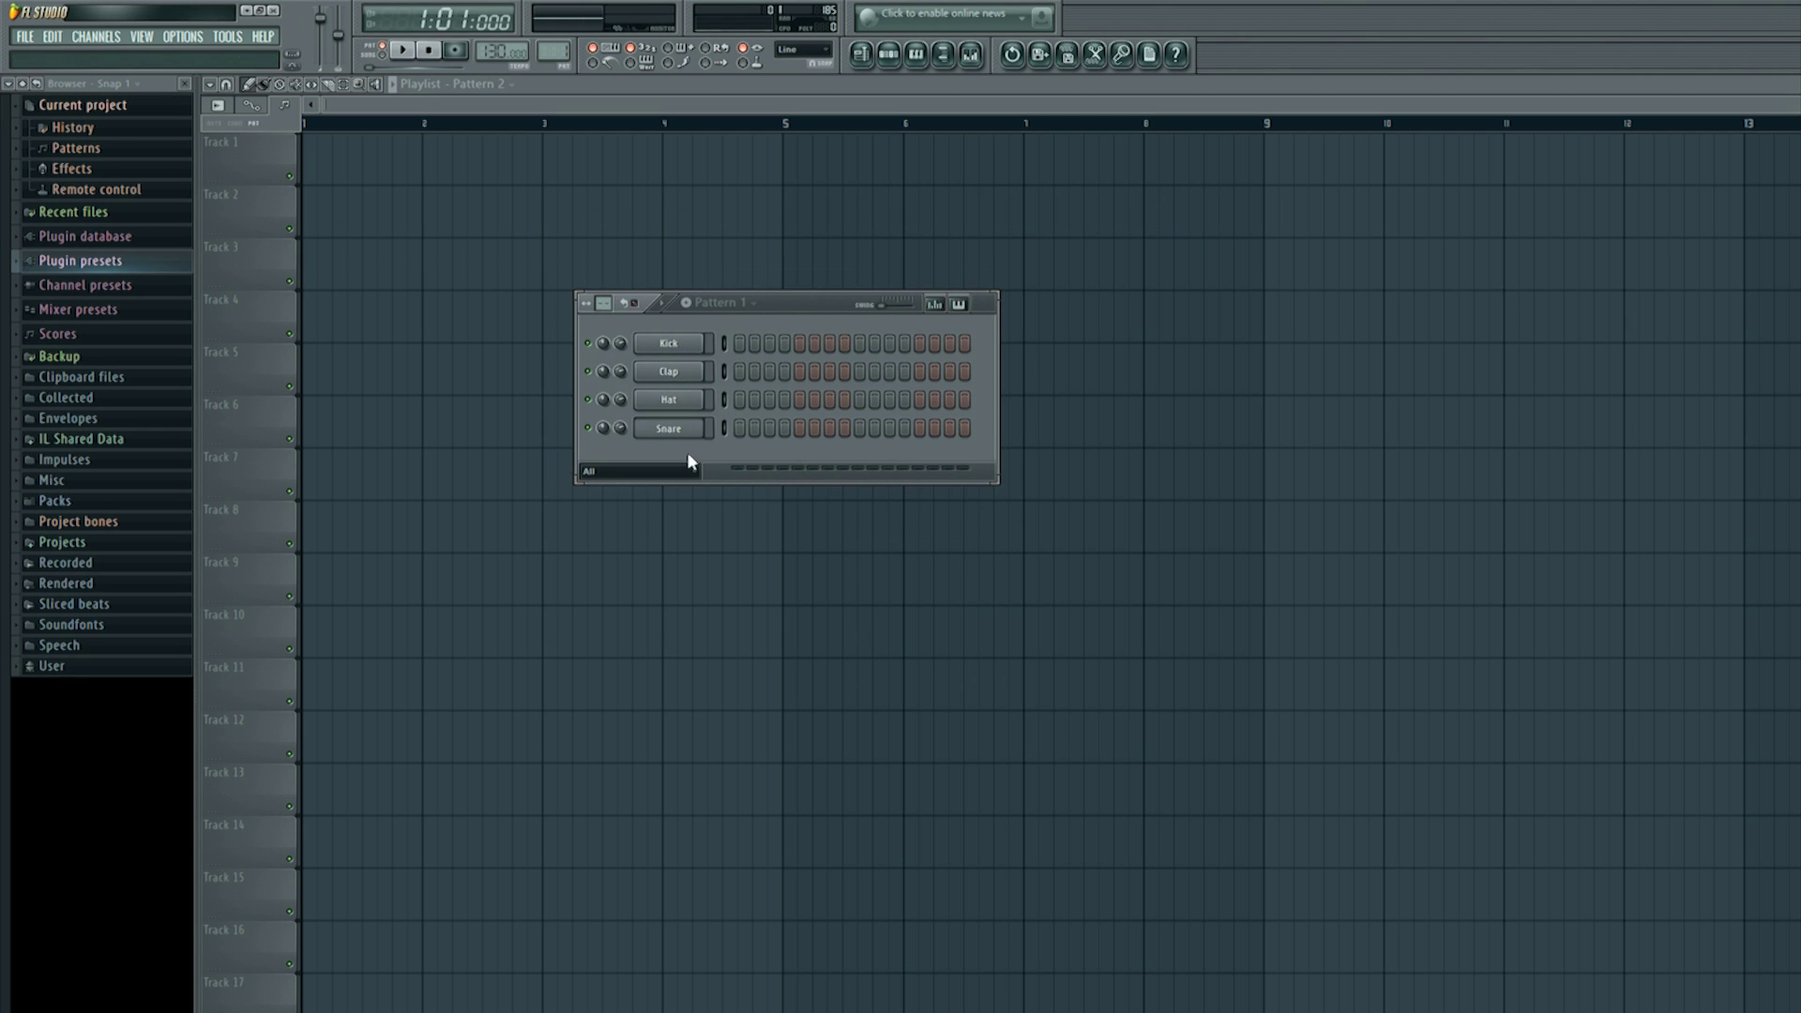
Step: Add a Sytrus channel to the project and move its plugin window clear of the step sequencer
left_click(96, 37)
mouse_move(111, 56)
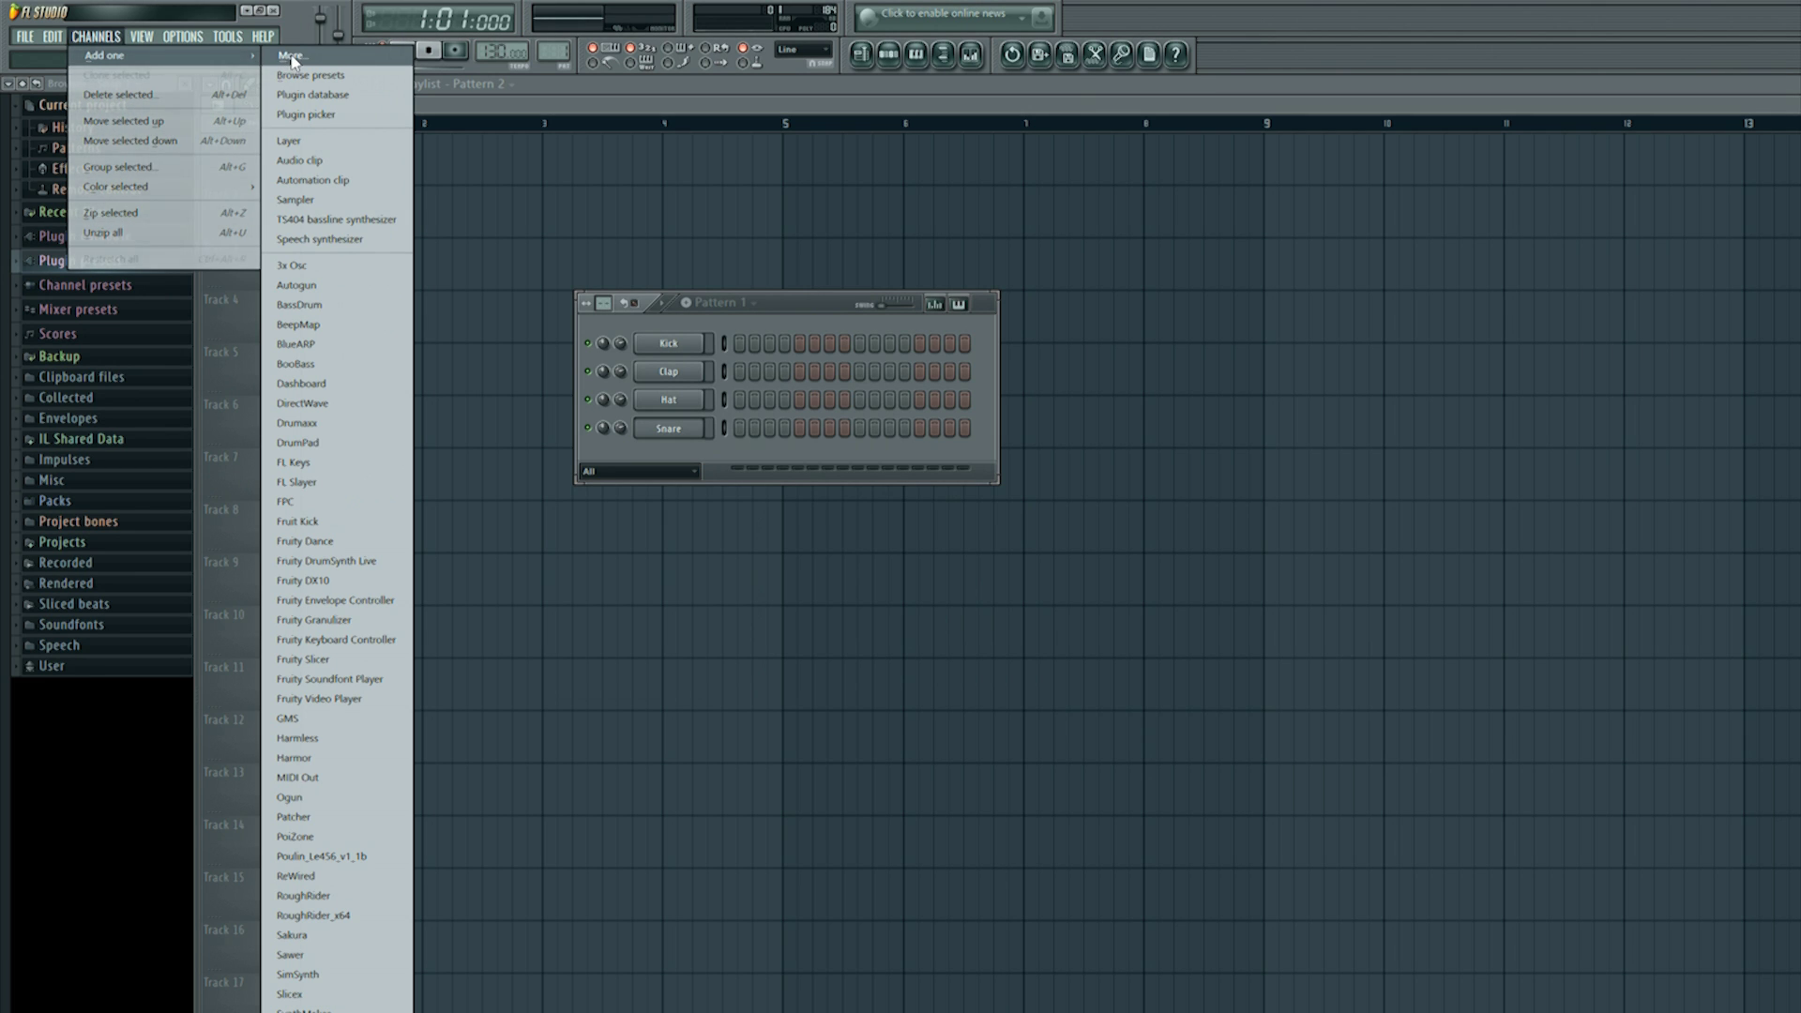
left_click(290, 58)
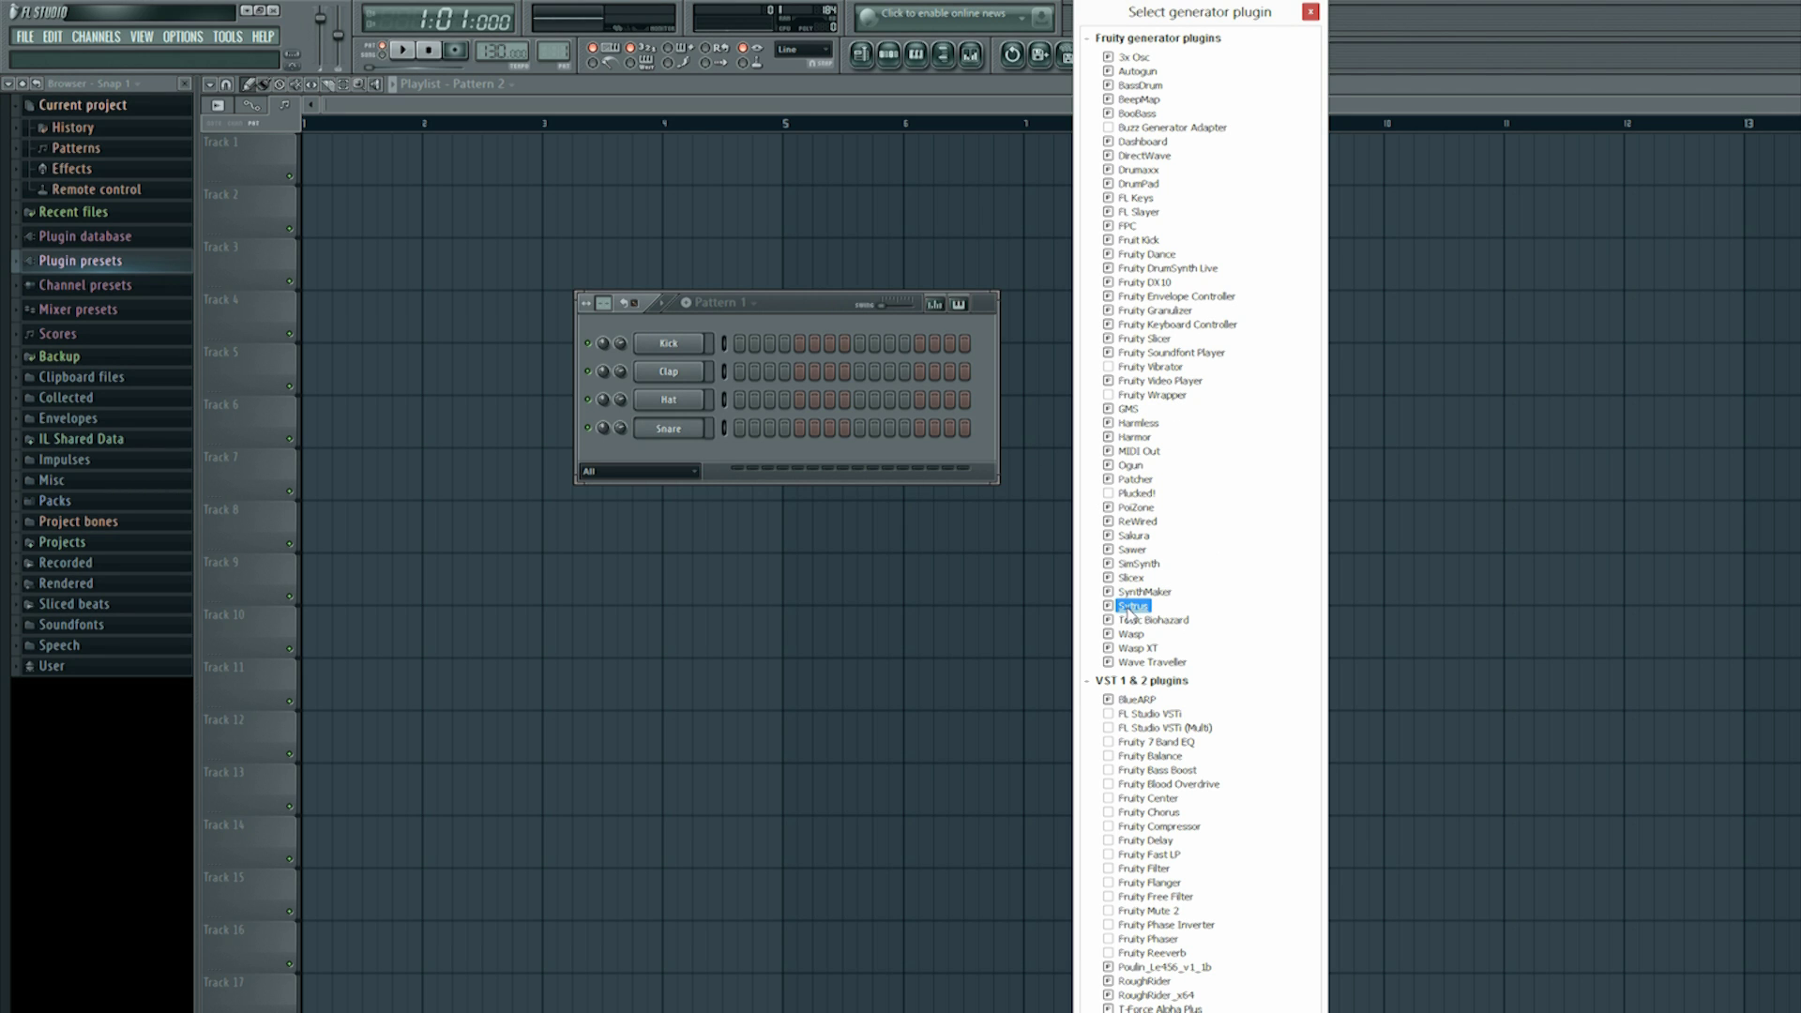
left_click(1130, 608)
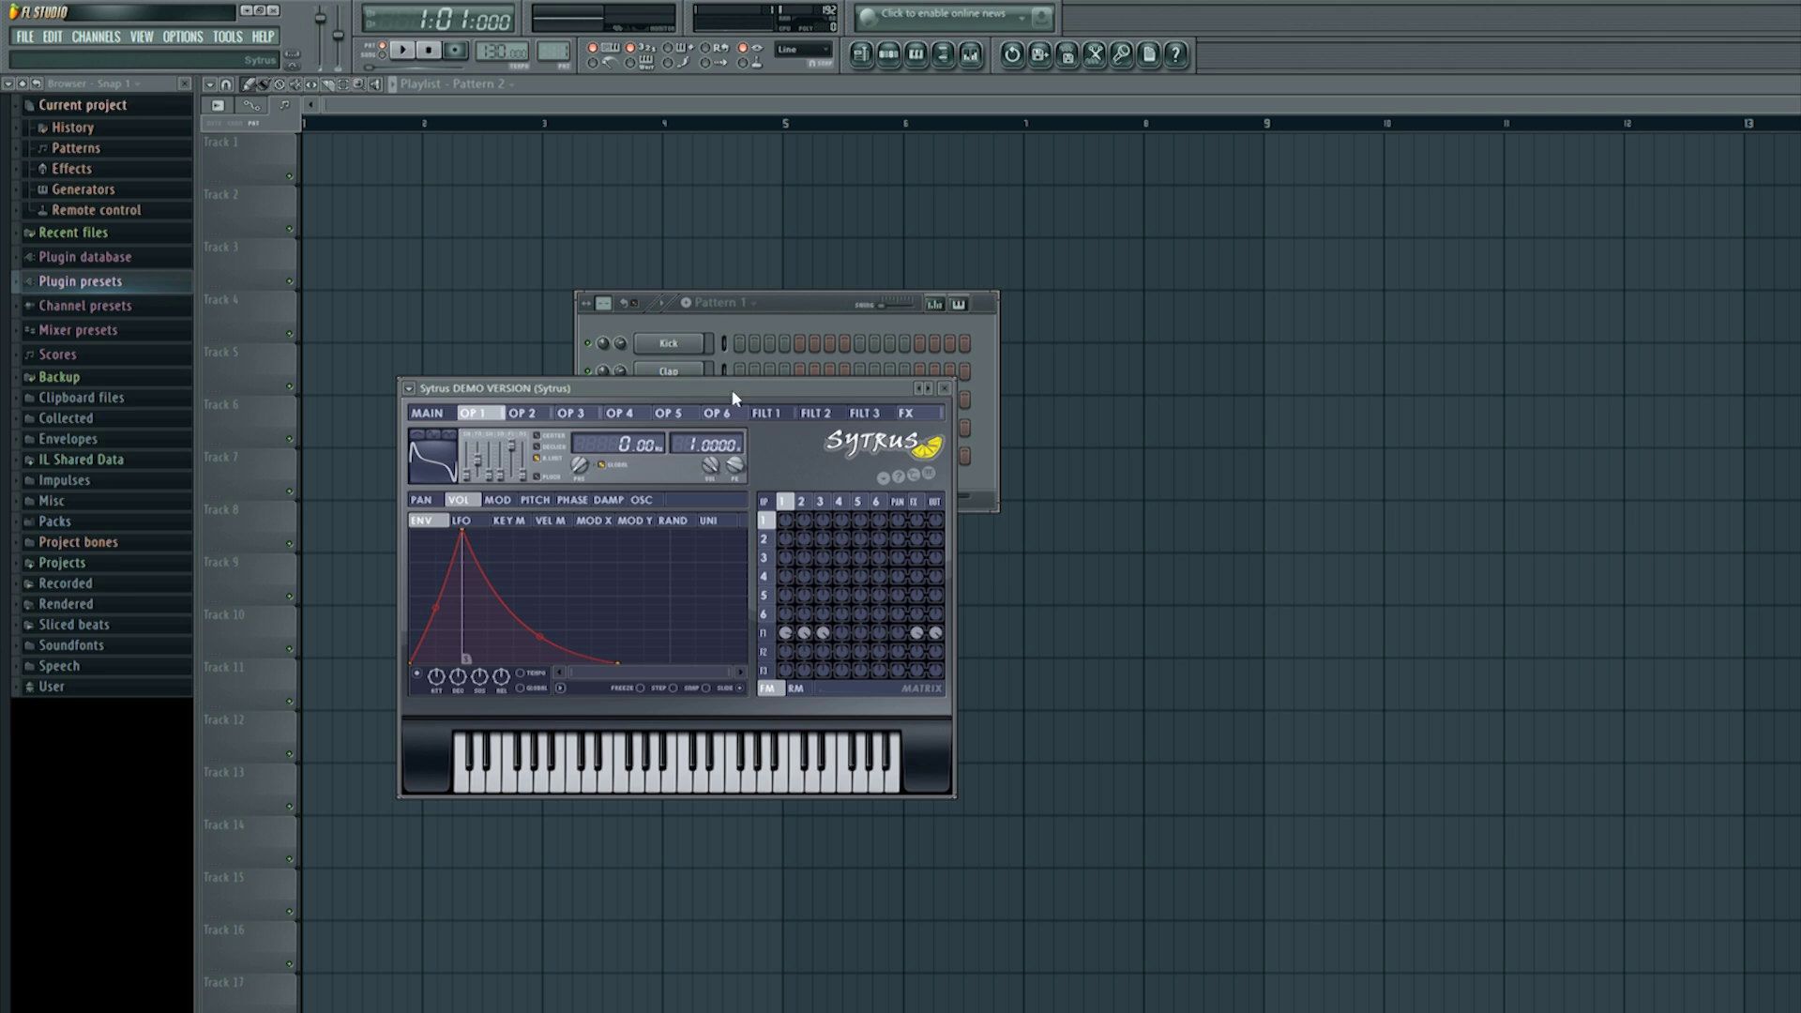
left_click_drag(1252, 375, 1392, 422)
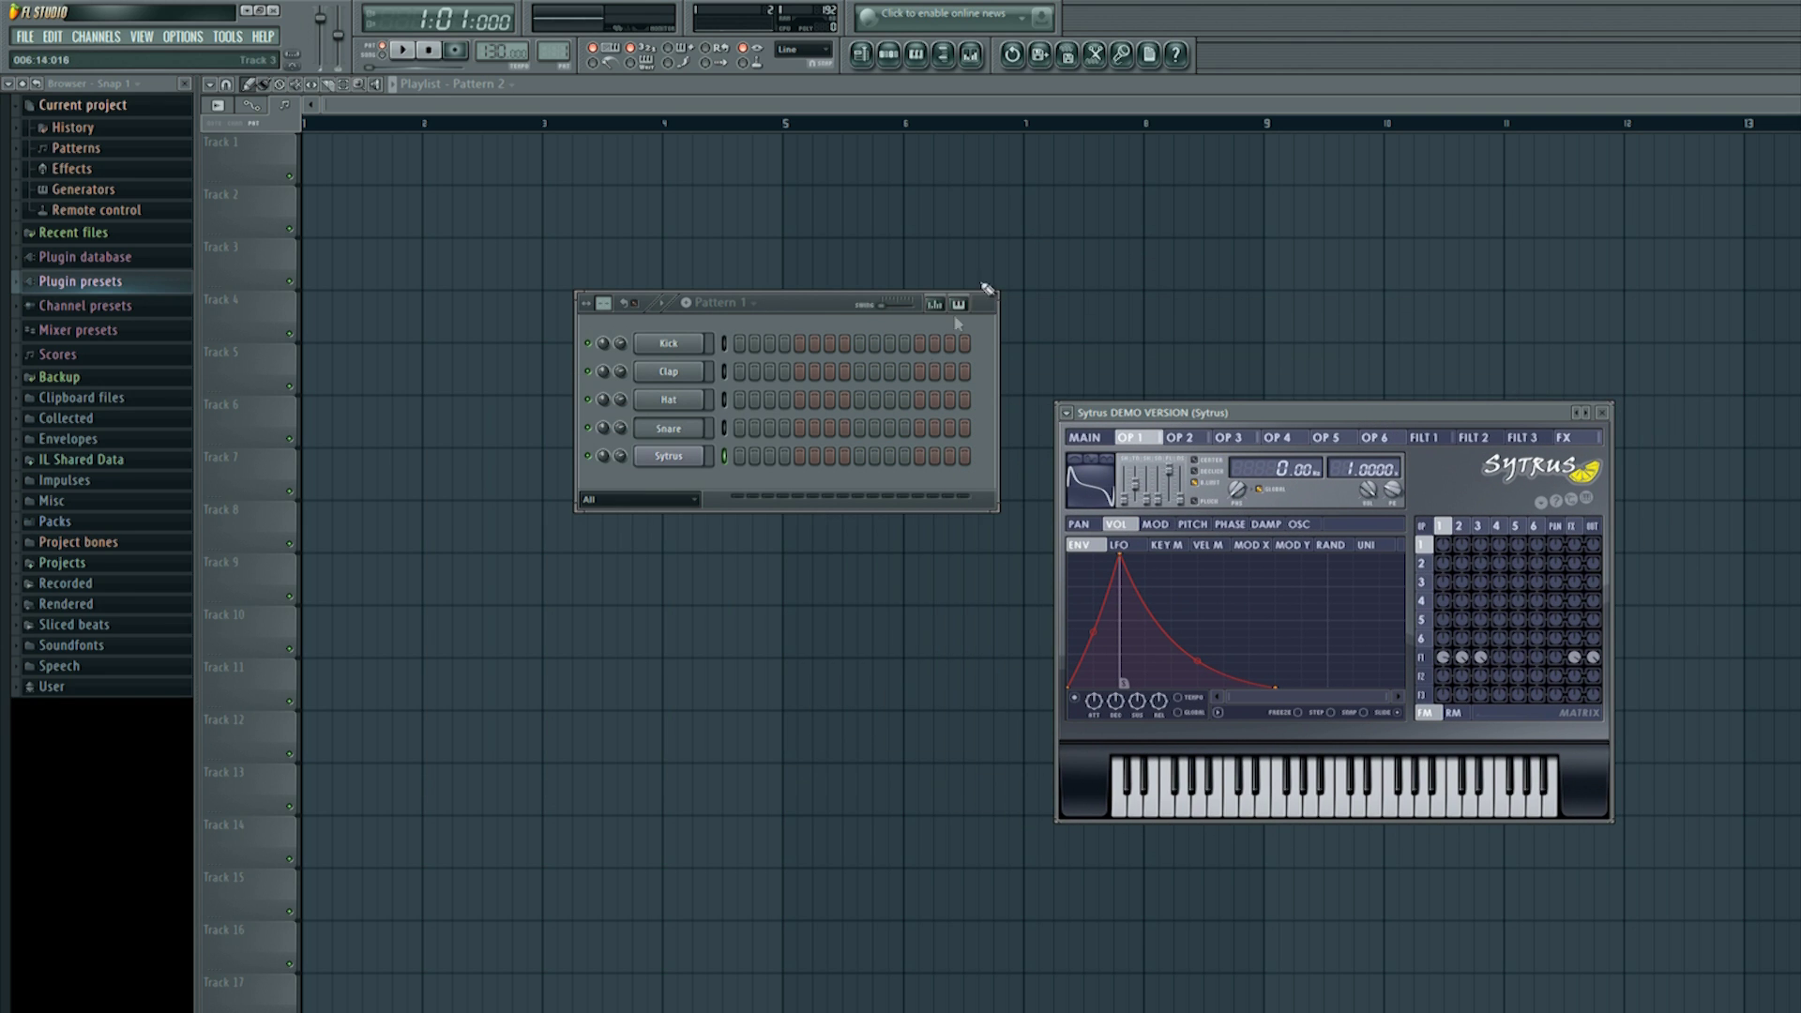
Step: Enable Porta and Mono in the Sytrus channel's polyphony settings and adjust the portamento slide time
left_click(670, 457)
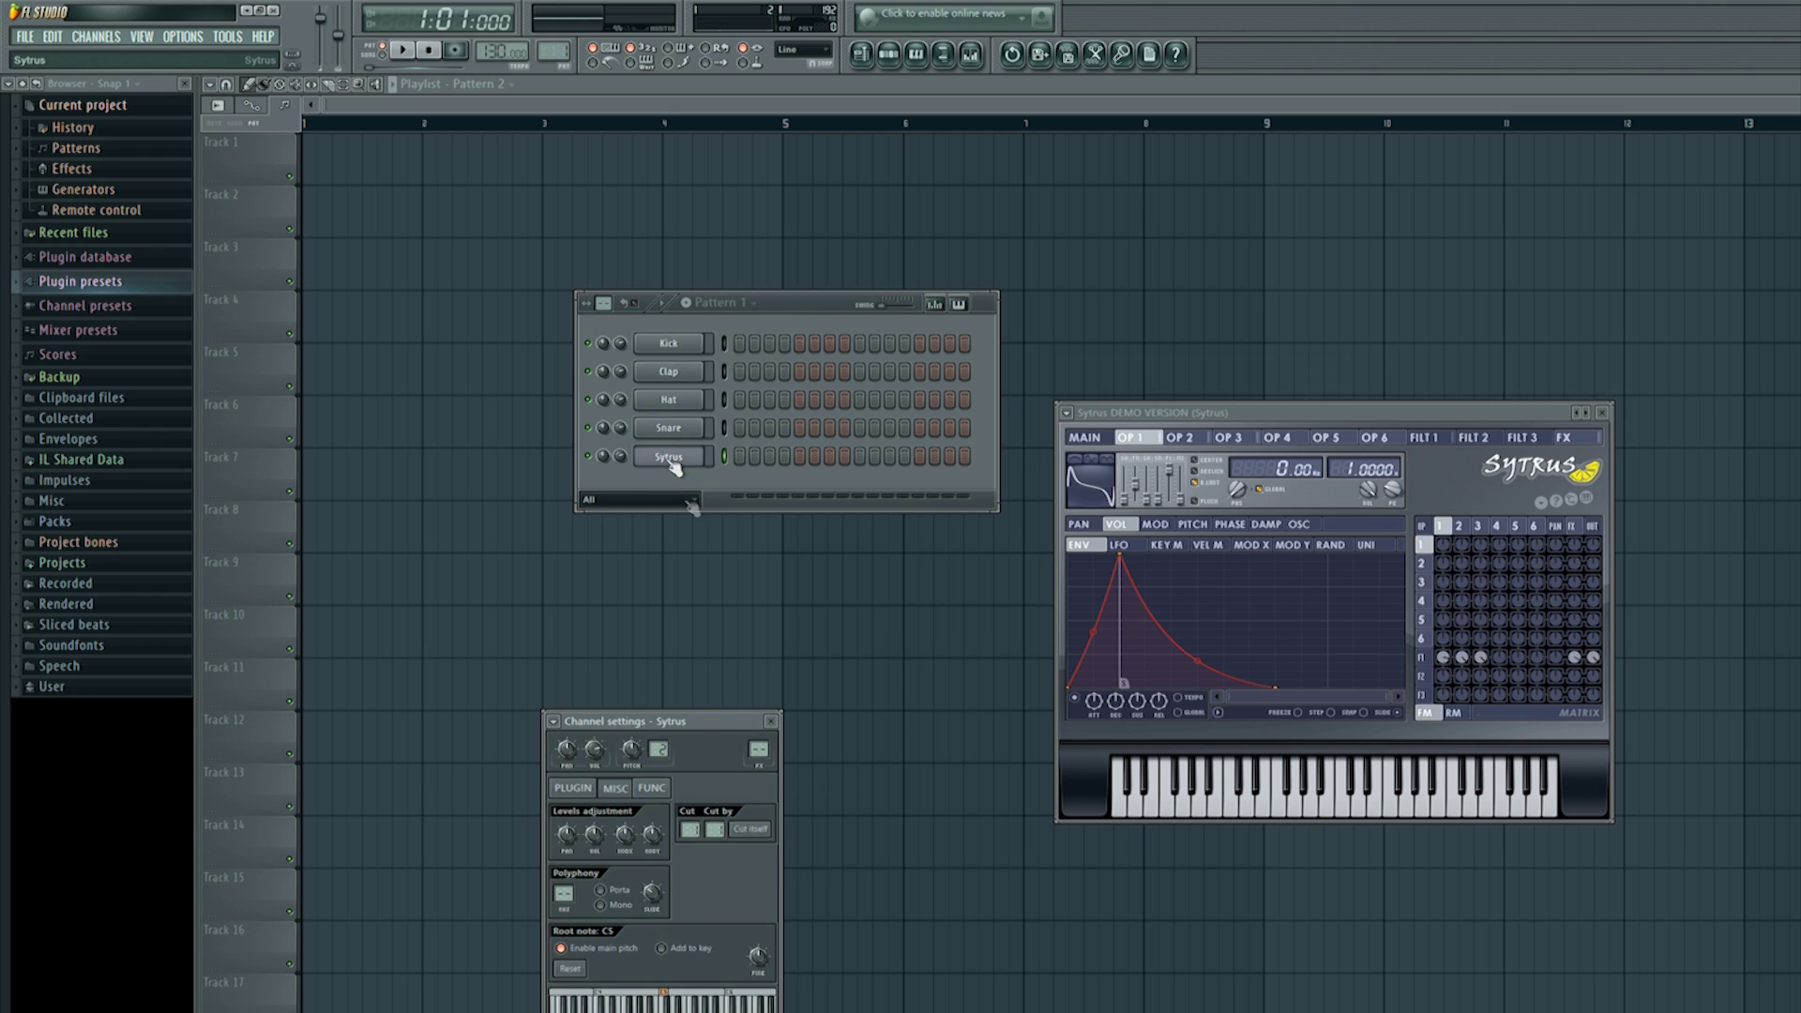
left_click_drag(703, 723, 778, 559)
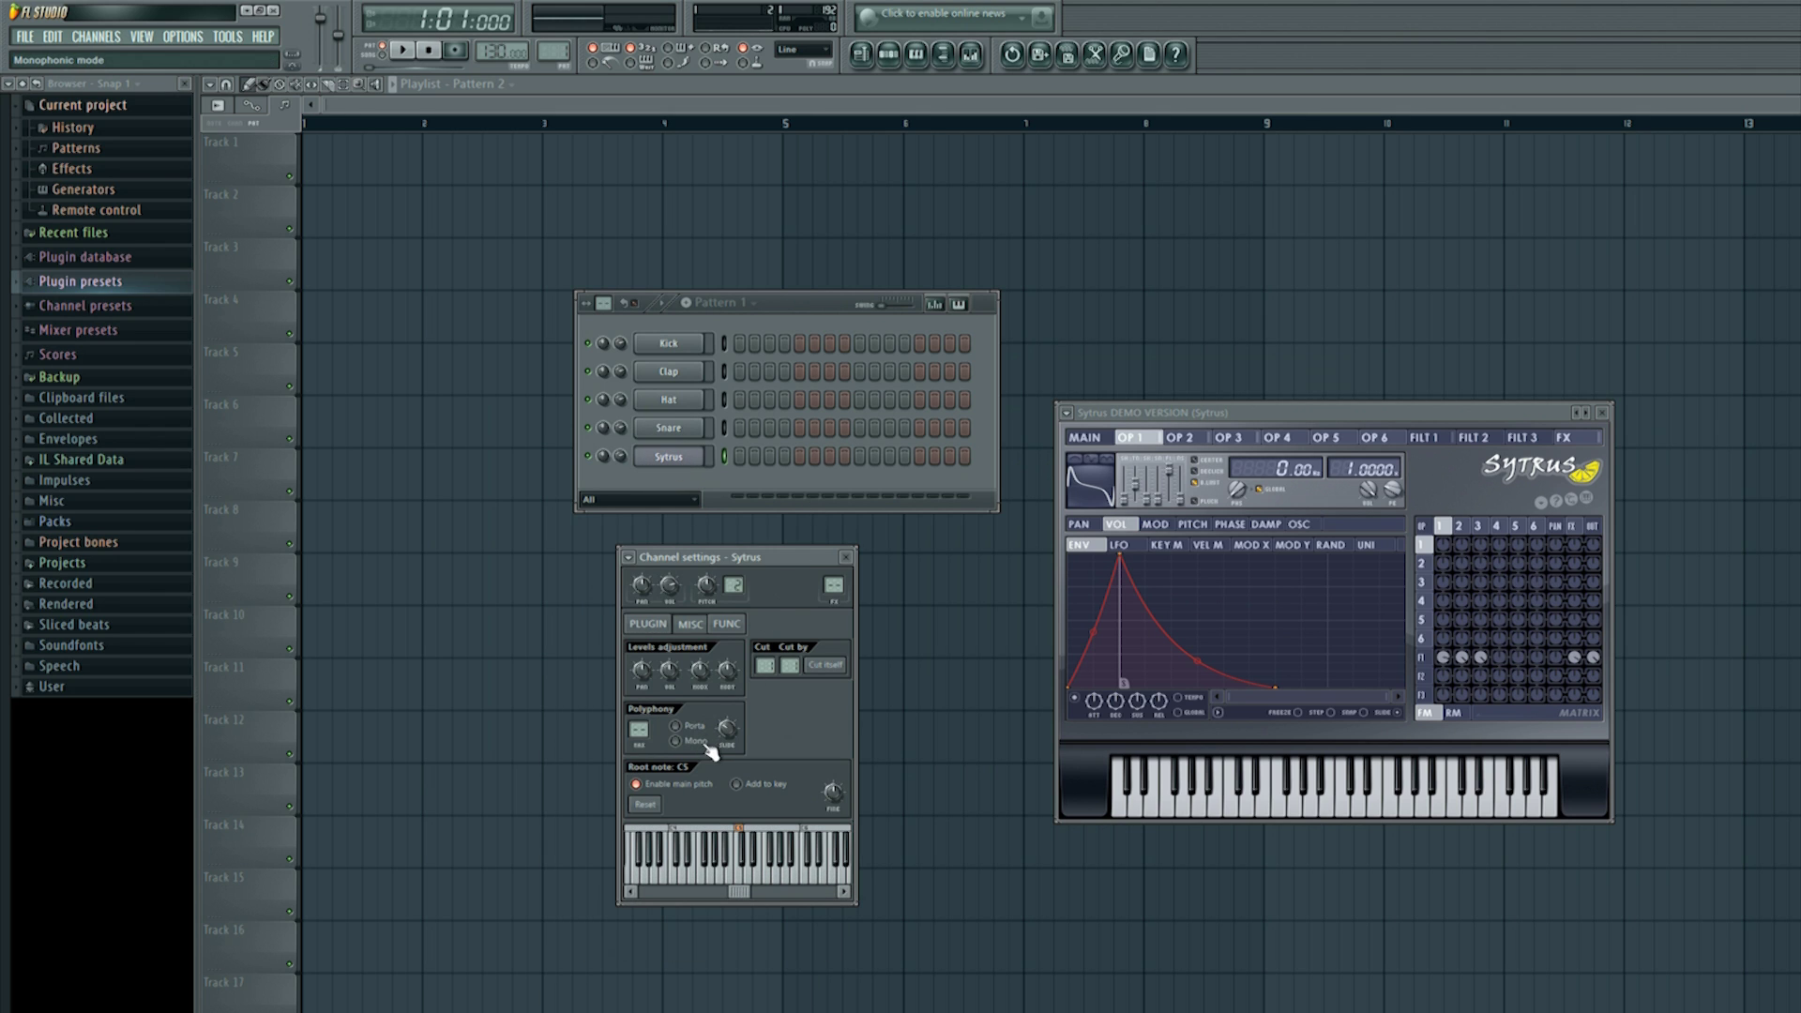
left_click(661, 627)
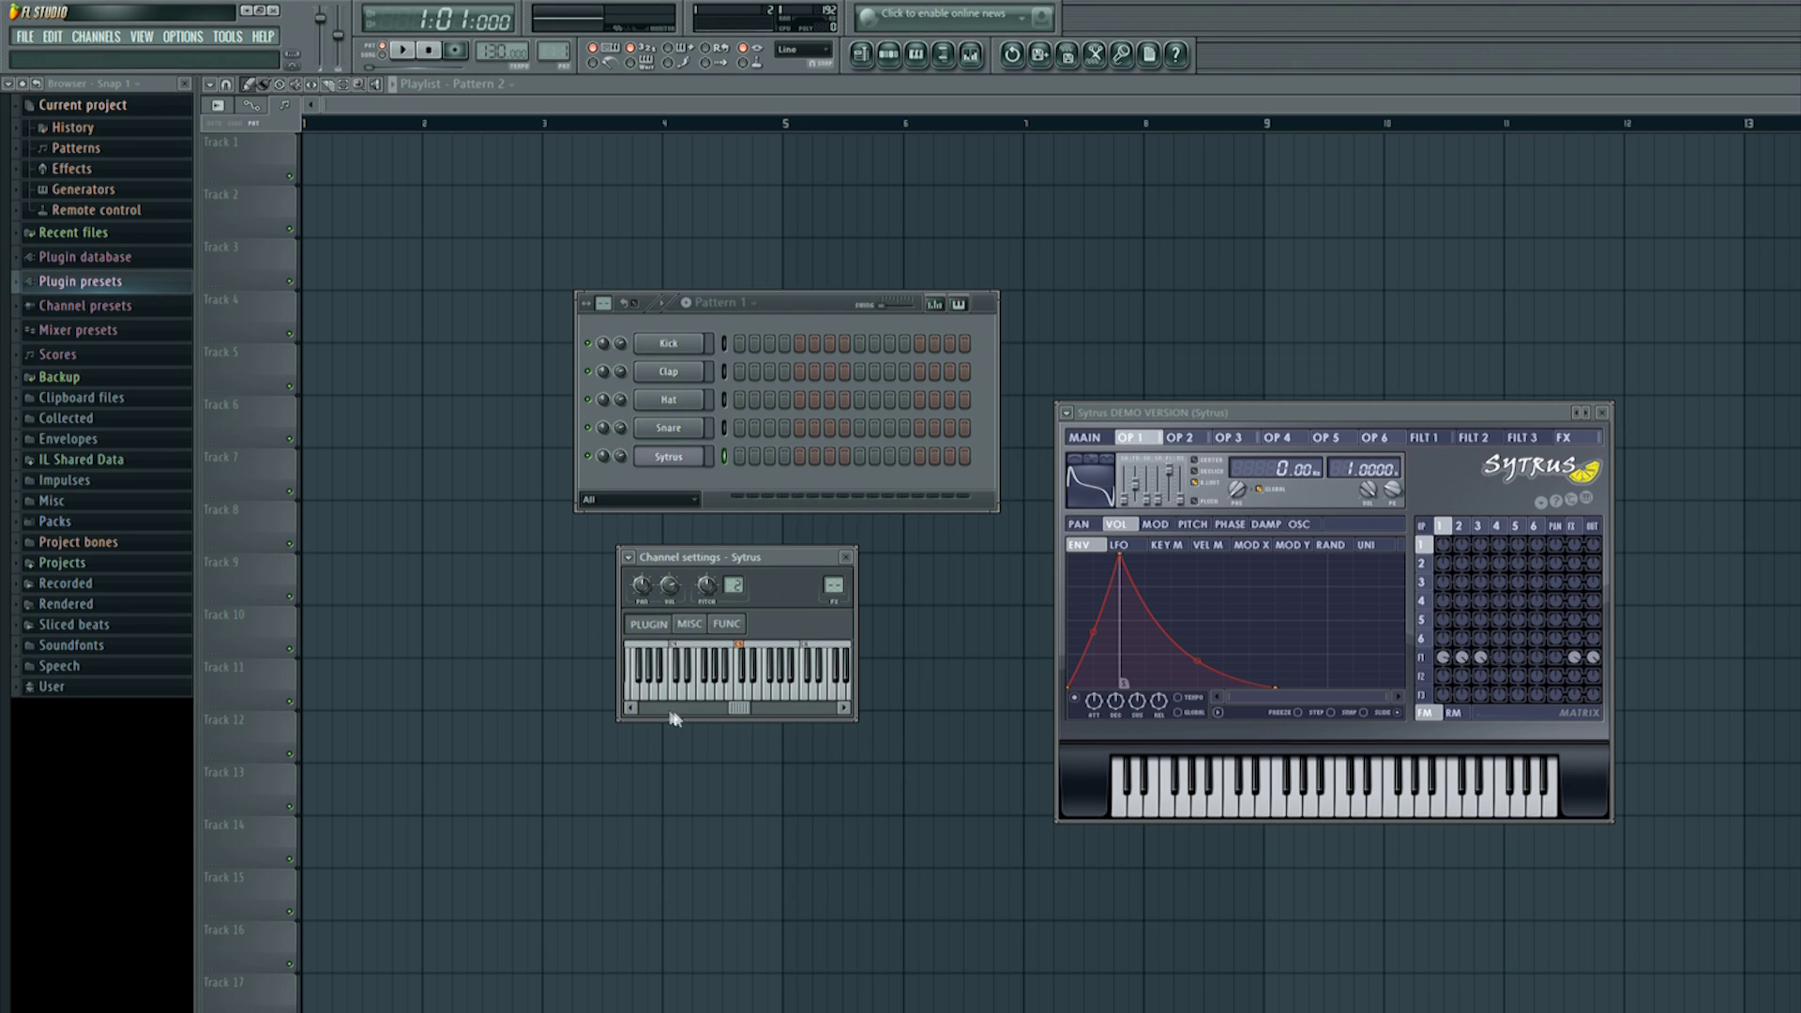
left_click(694, 626)
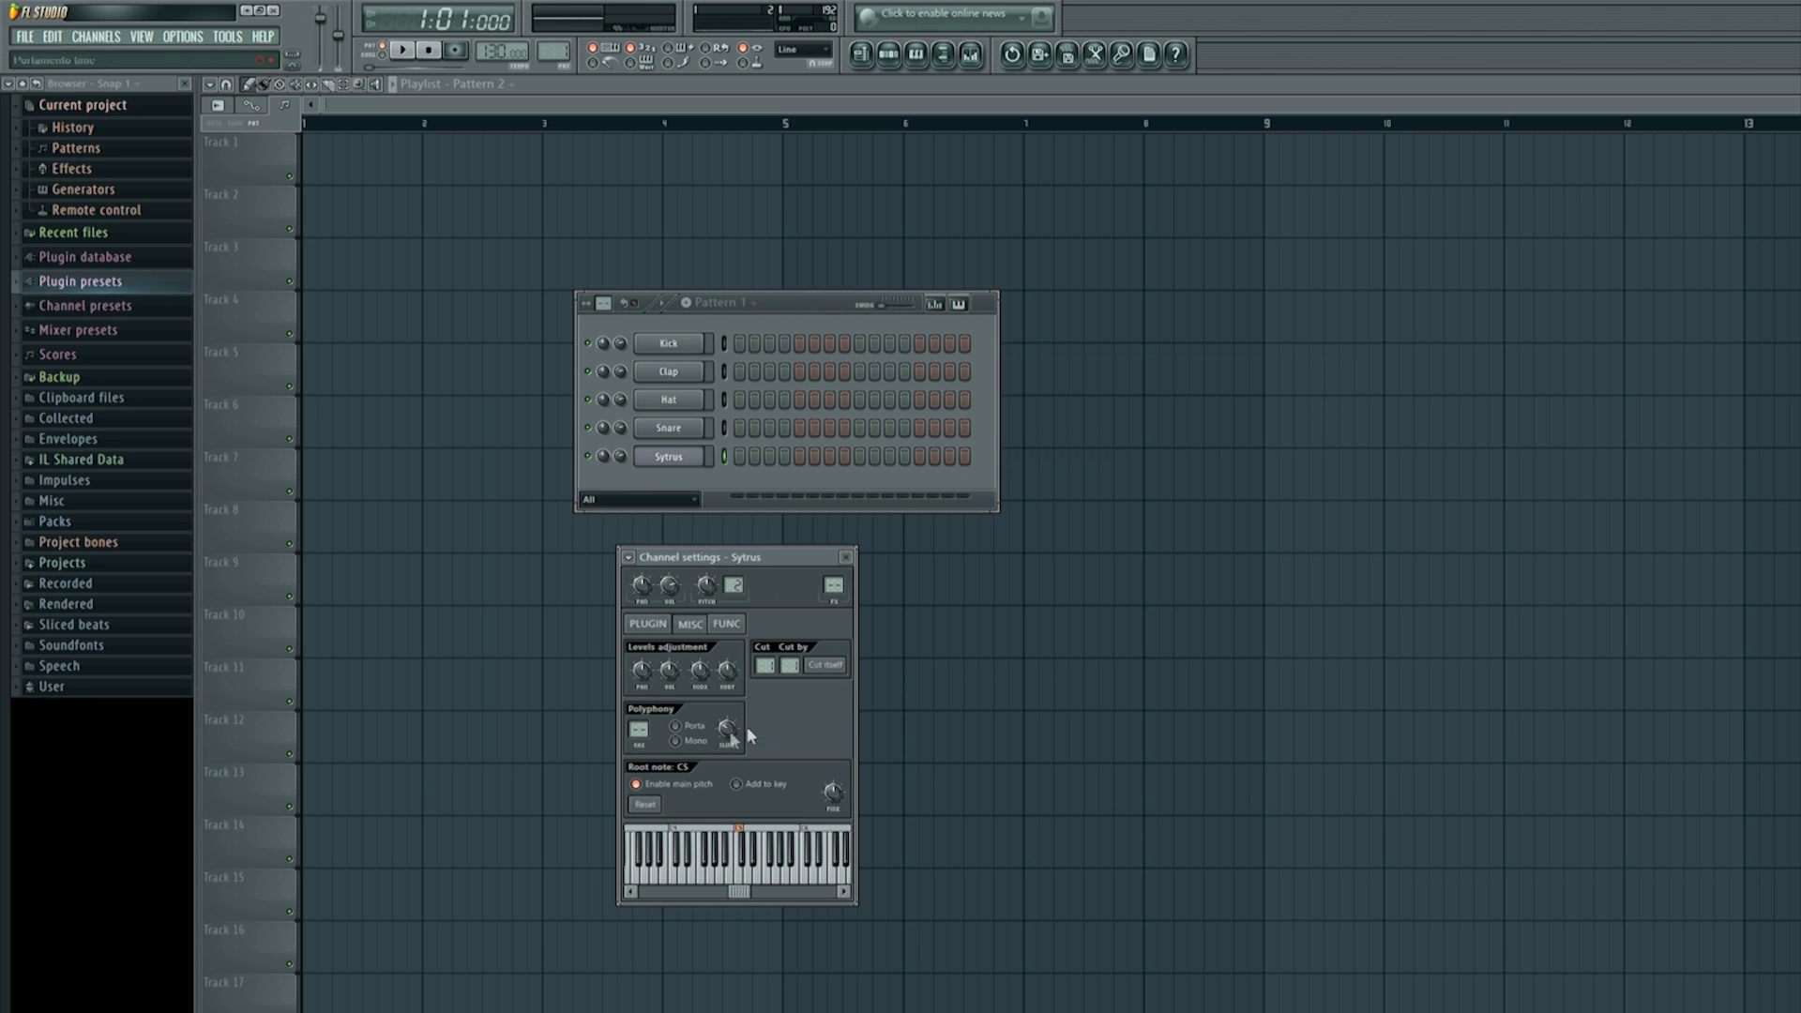
left_click(675, 726)
left_click(676, 741)
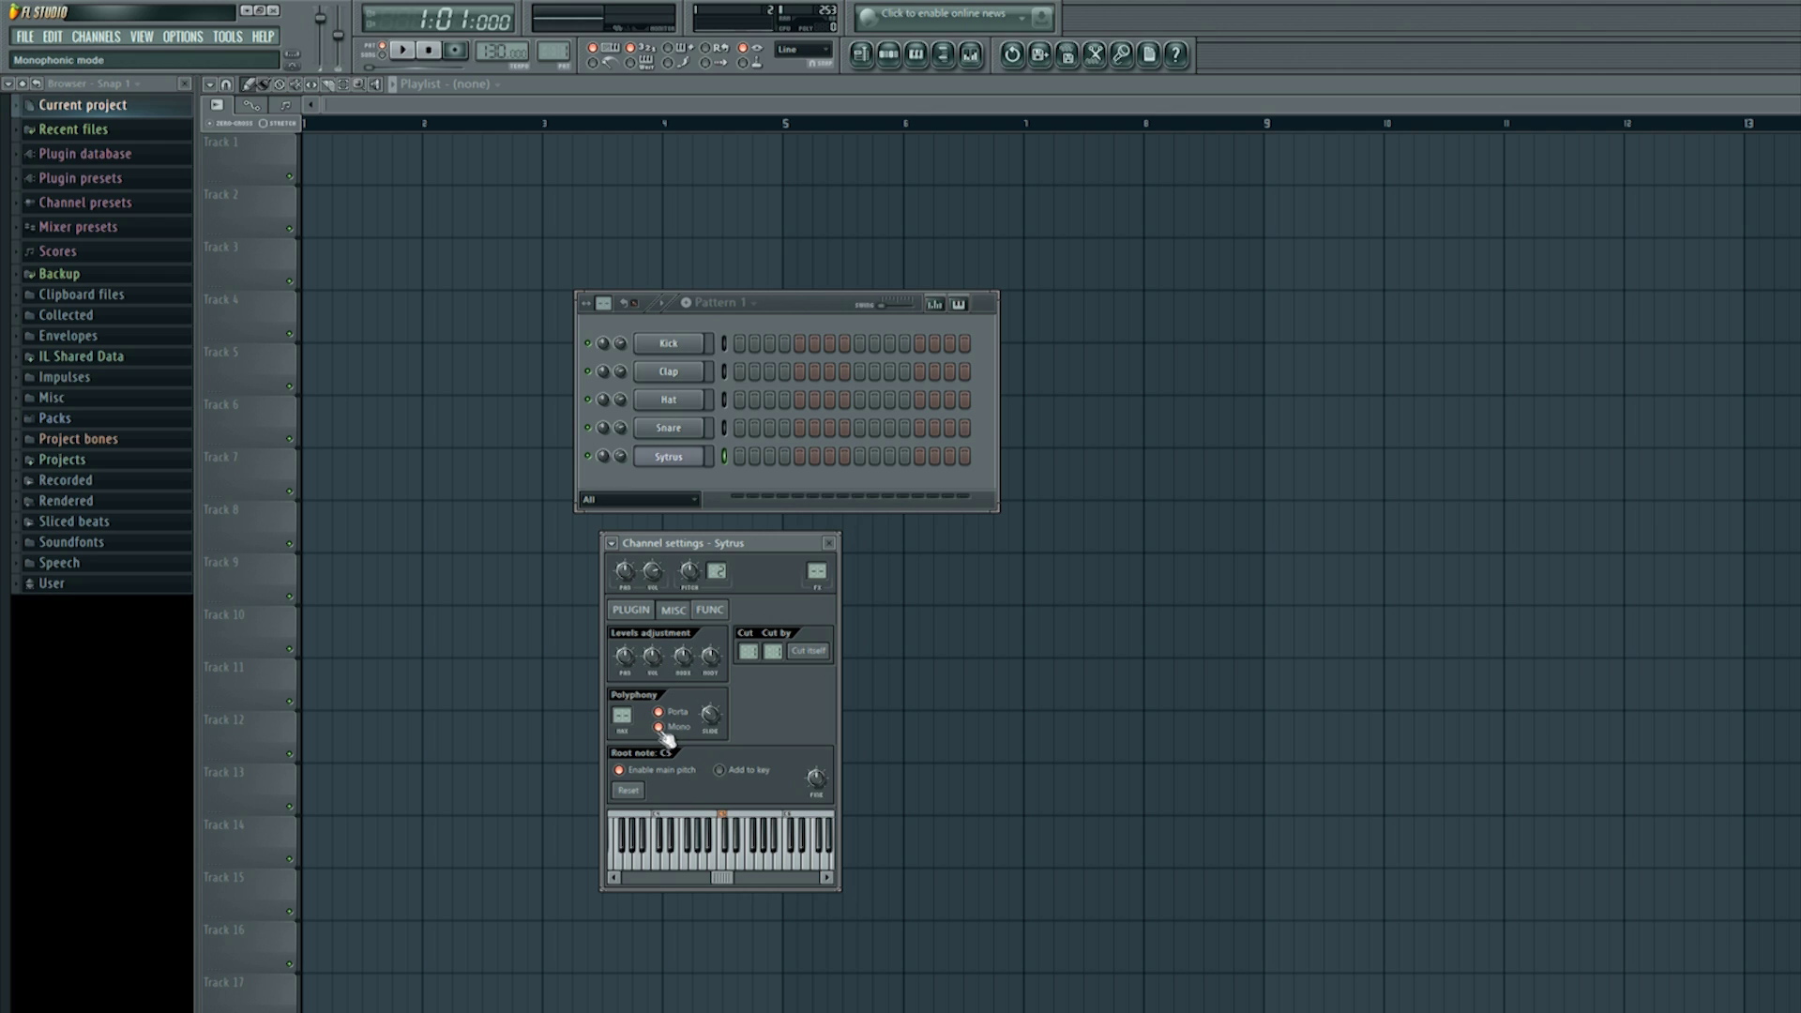
left_click(712, 723)
left_click(712, 720)
left_click(631, 609)
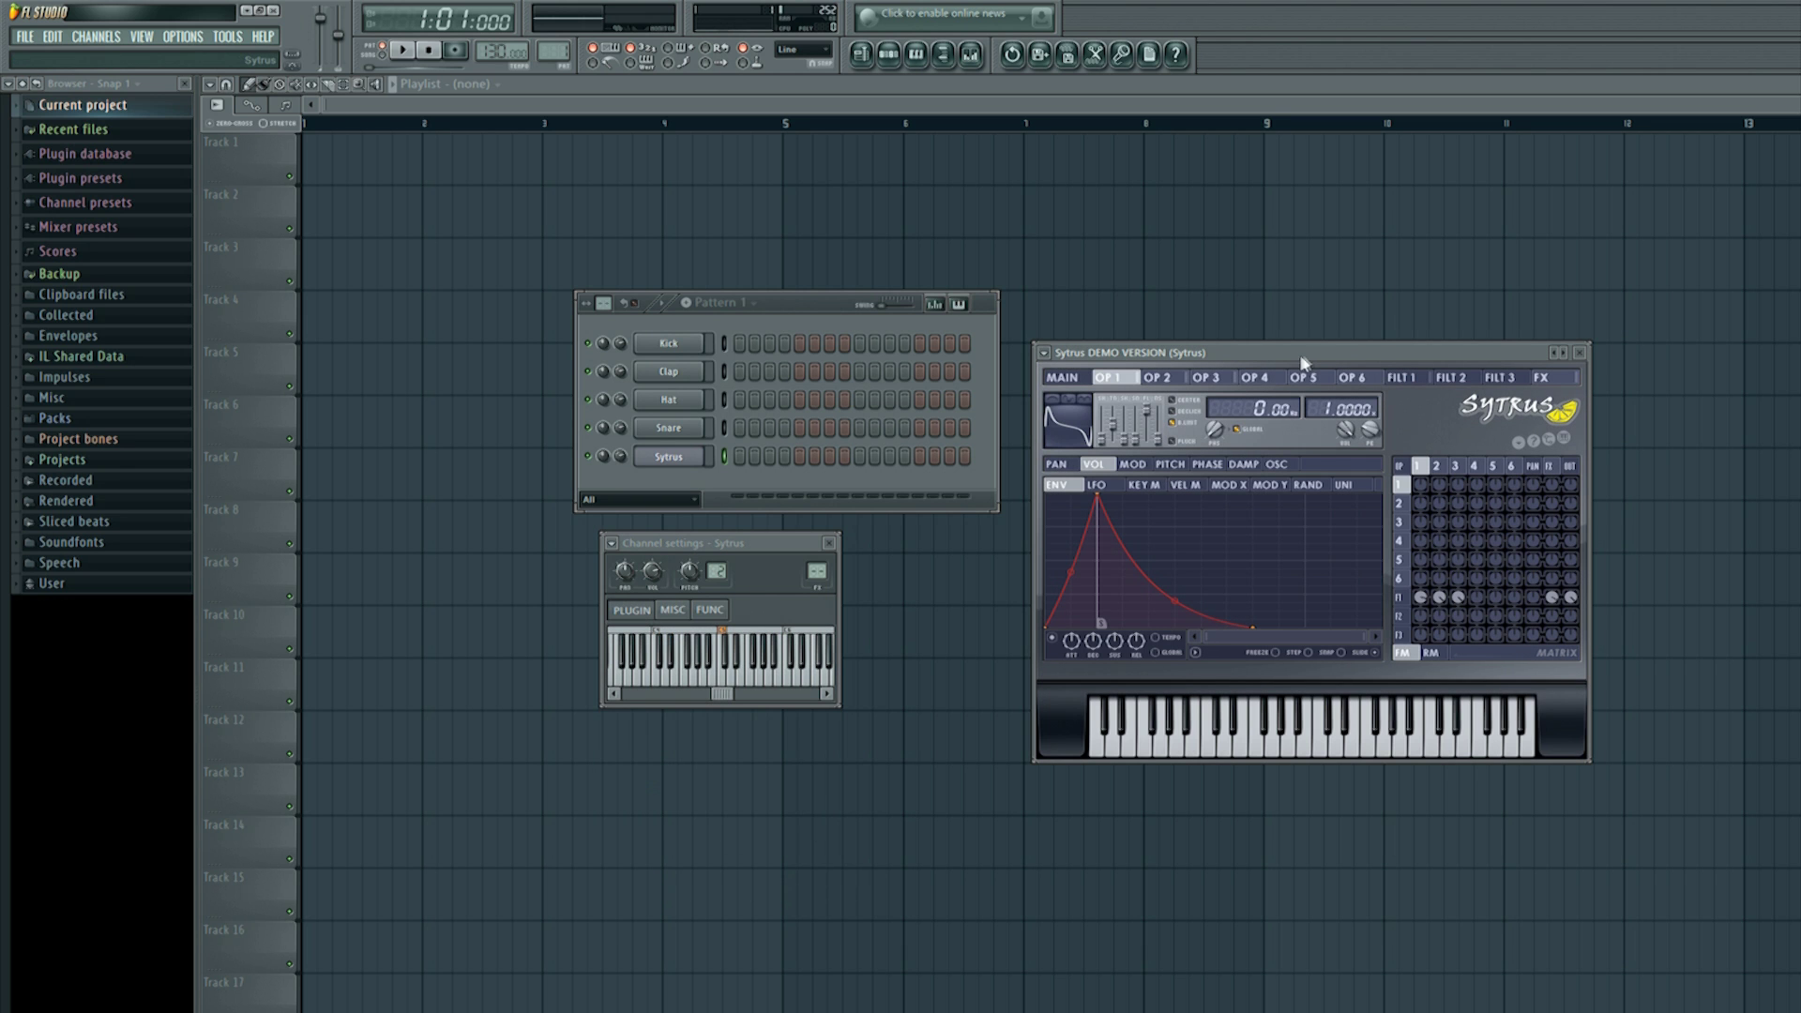
Step: Load the Default preset in Sytrus
left_click_drag(1299, 364, 1246, 479)
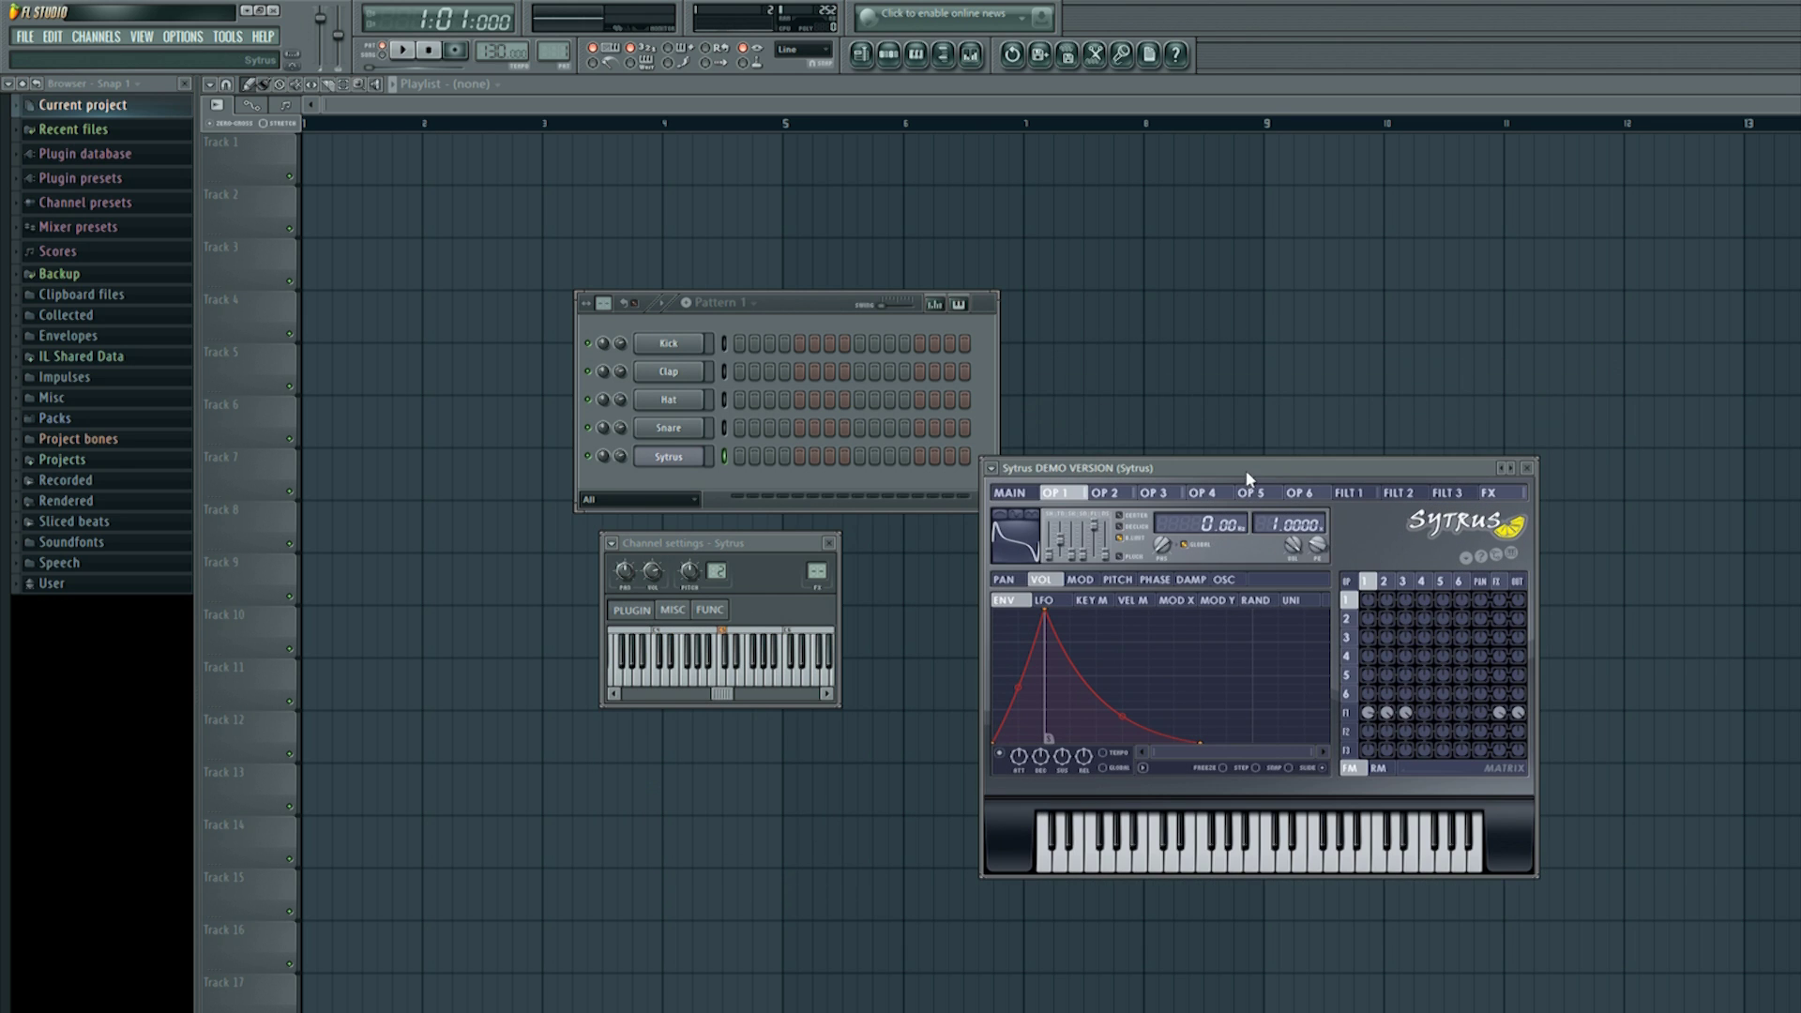
left_click(994, 469)
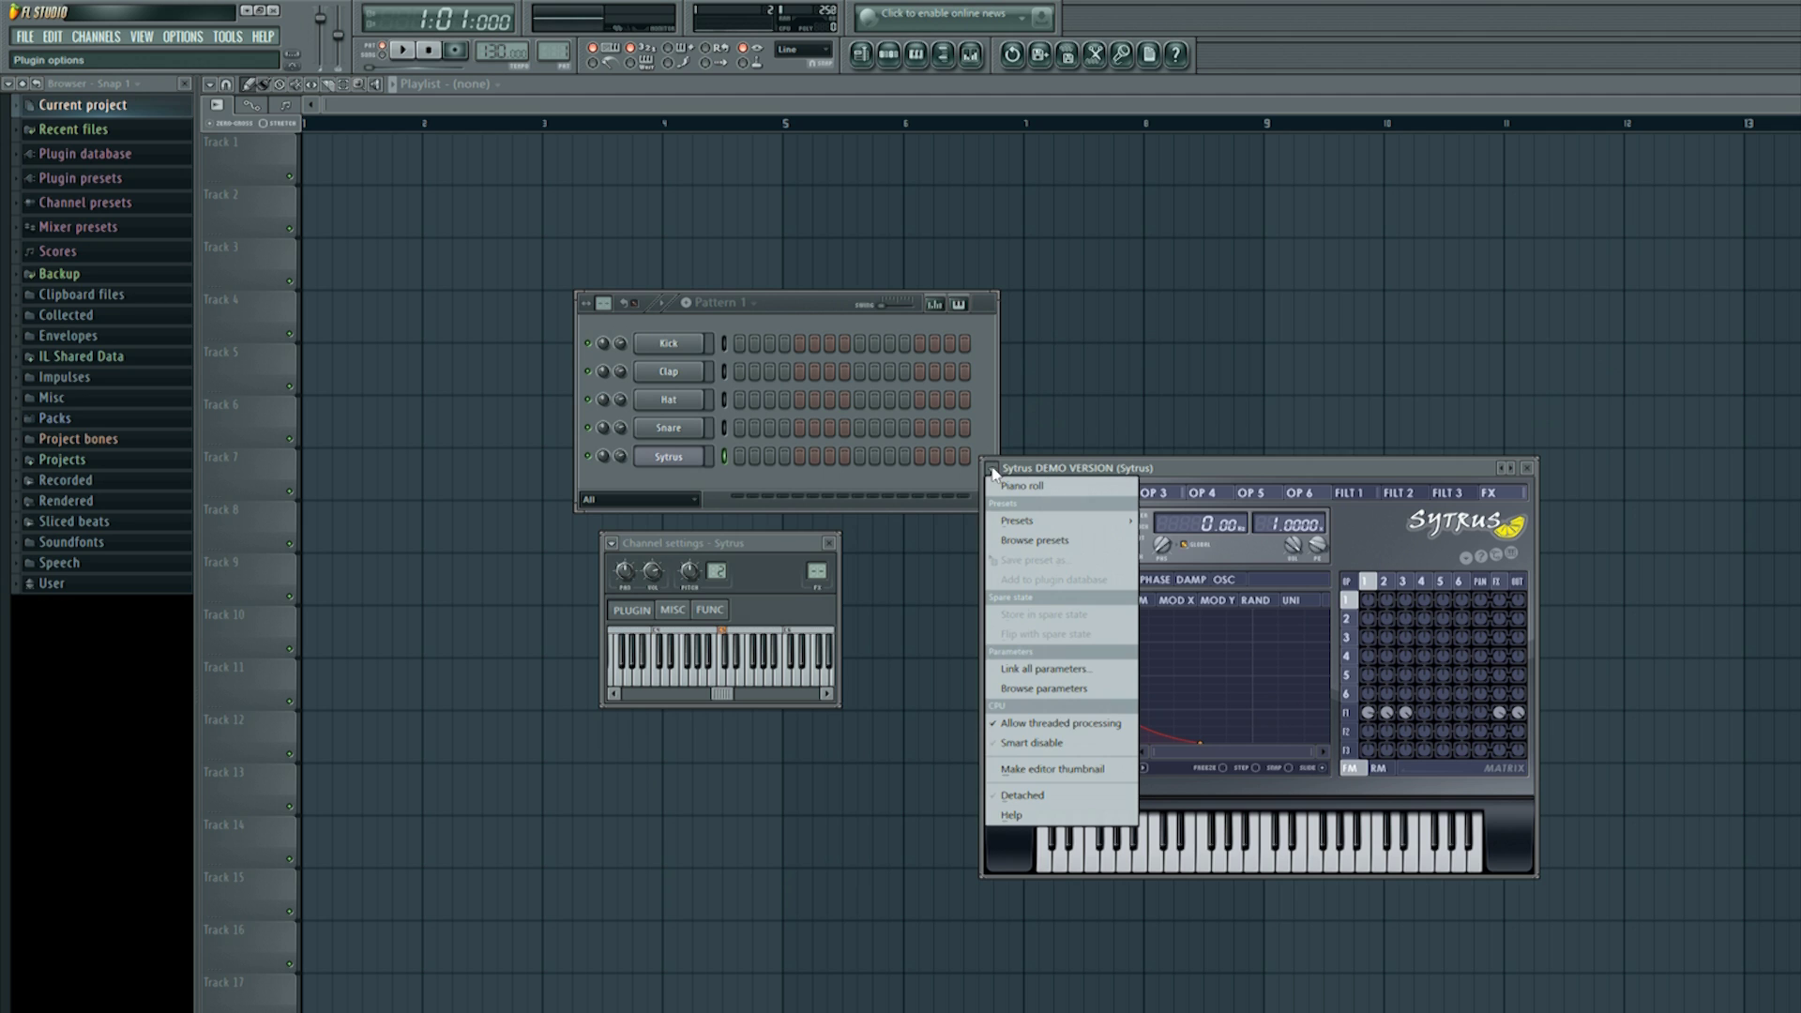
mouse_move(1026, 527)
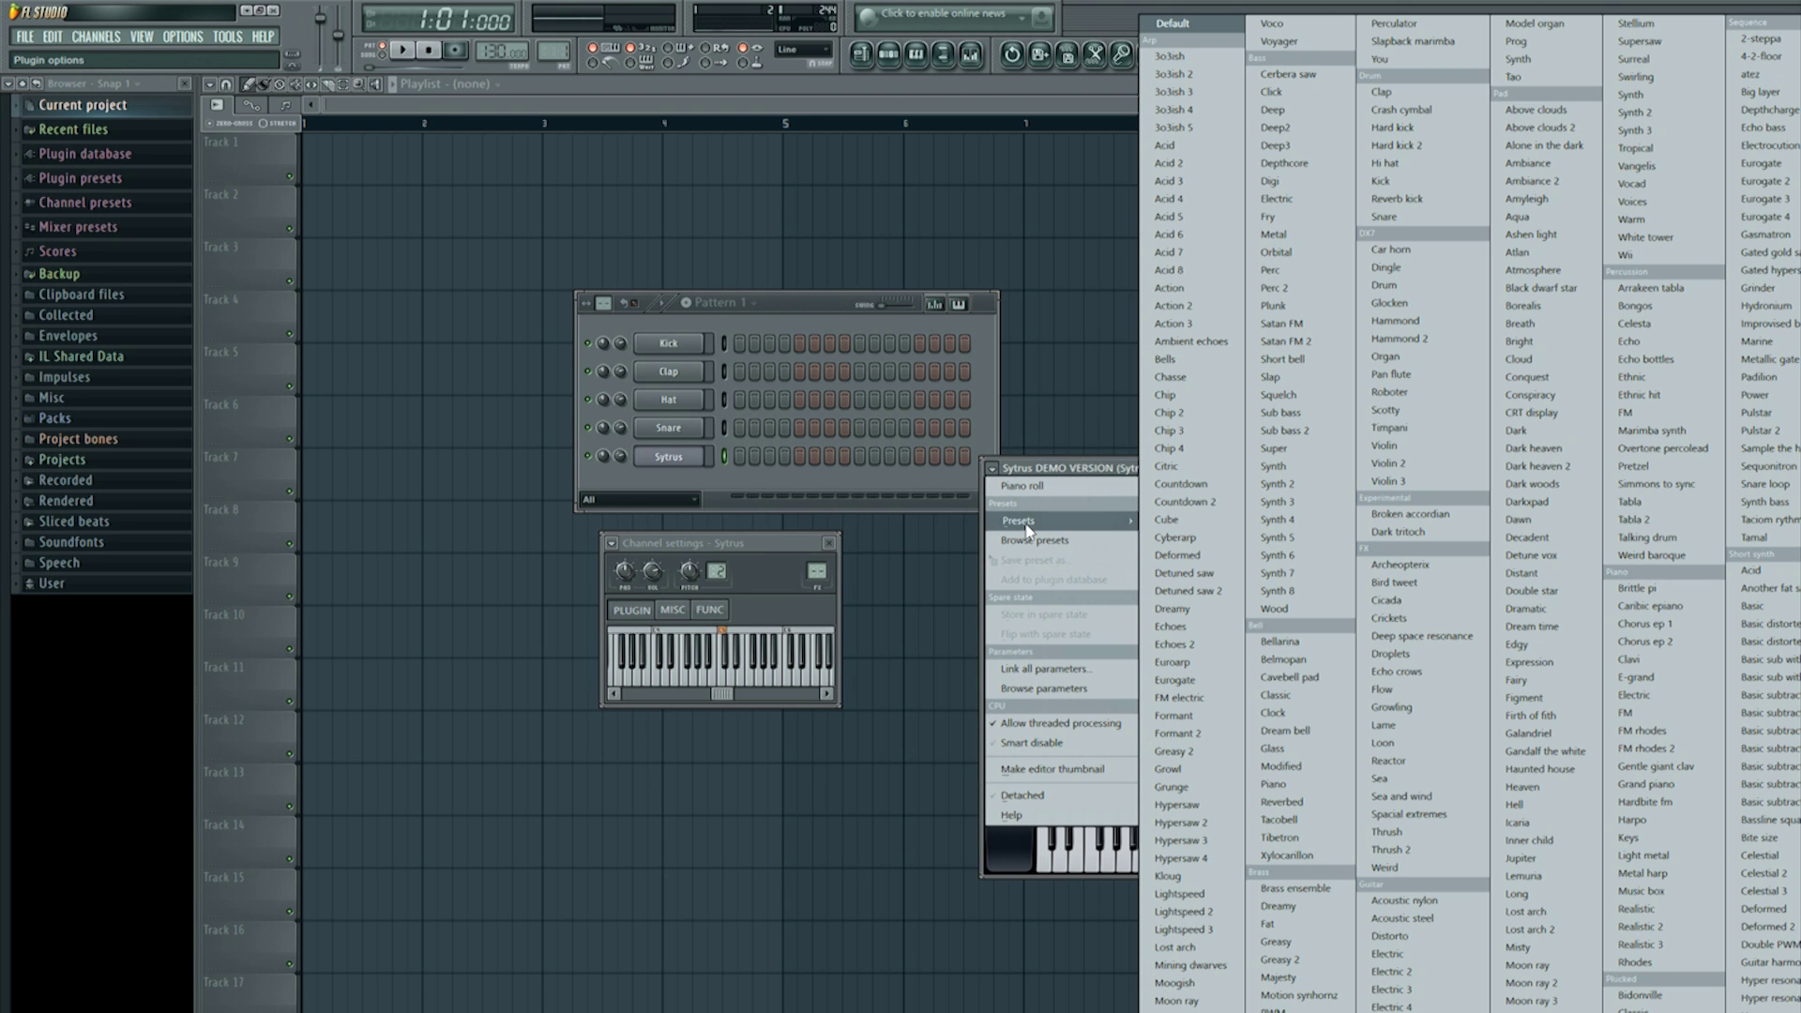
left_click(1171, 25)
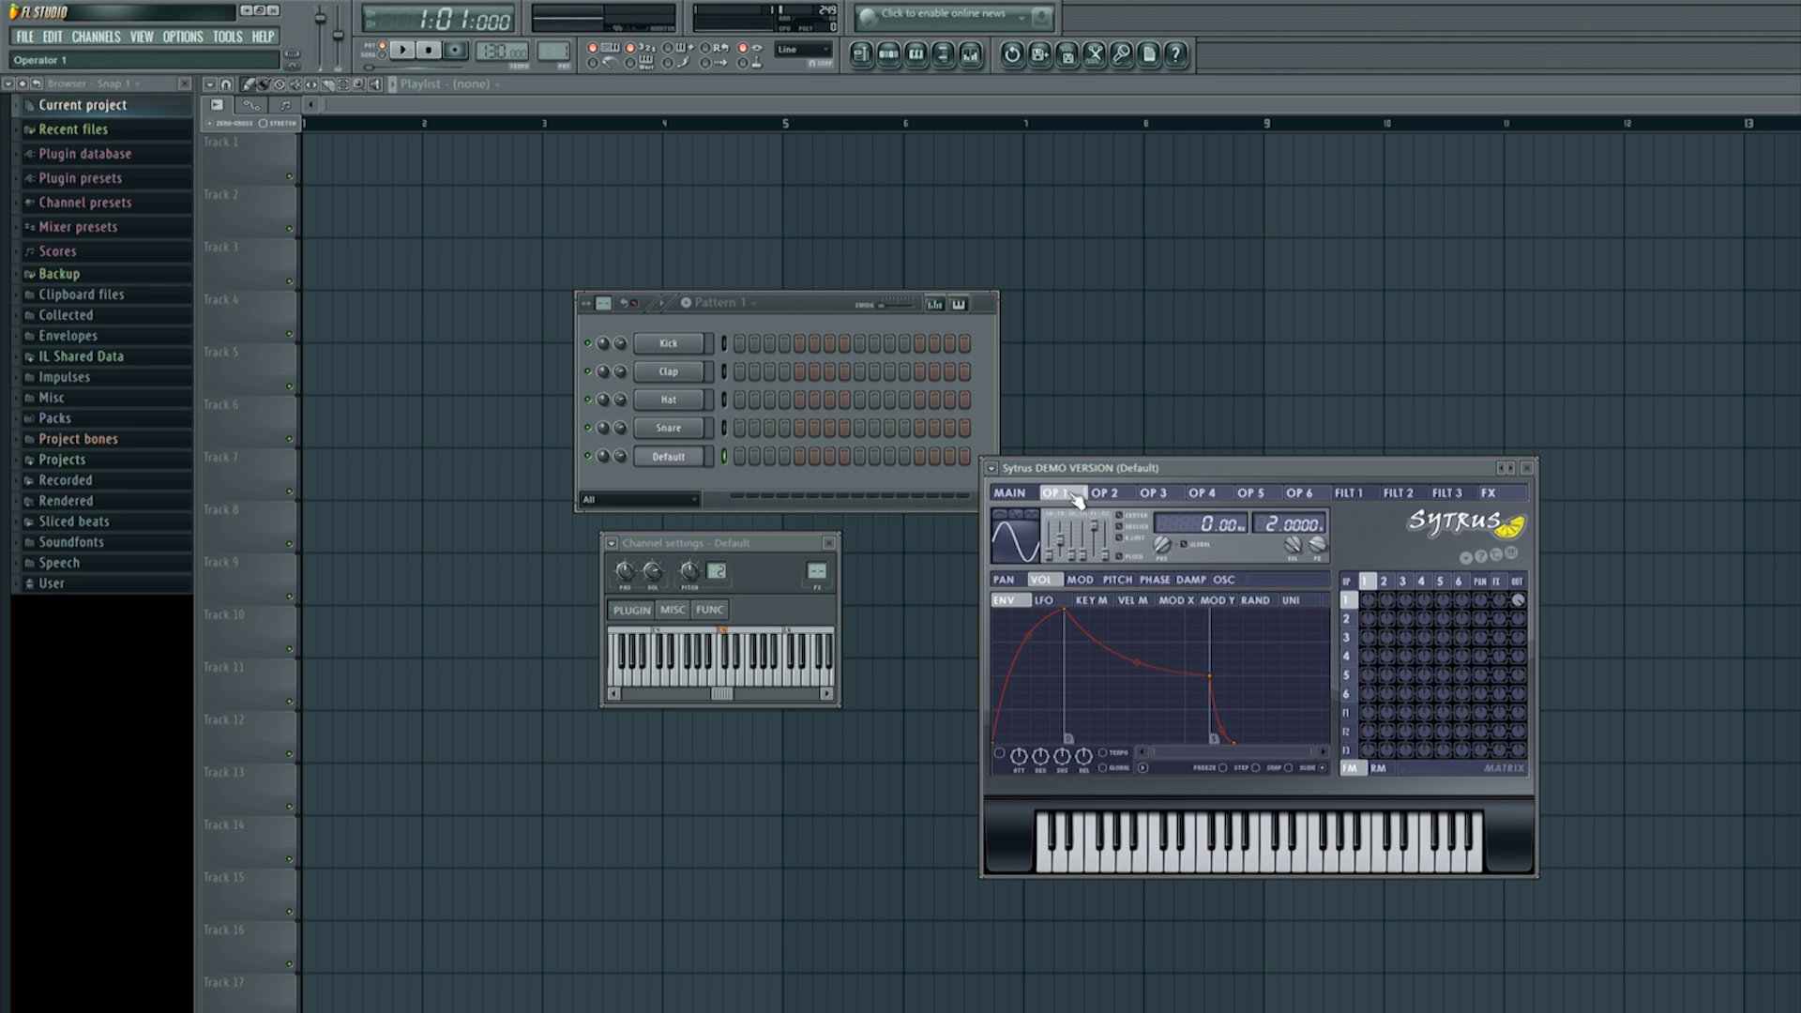
Step: Change the waveform shape of operators 1 and 2 from sine to sawtooth
left_click(1050, 558)
left_click_drag(1048, 555, 1048, 523)
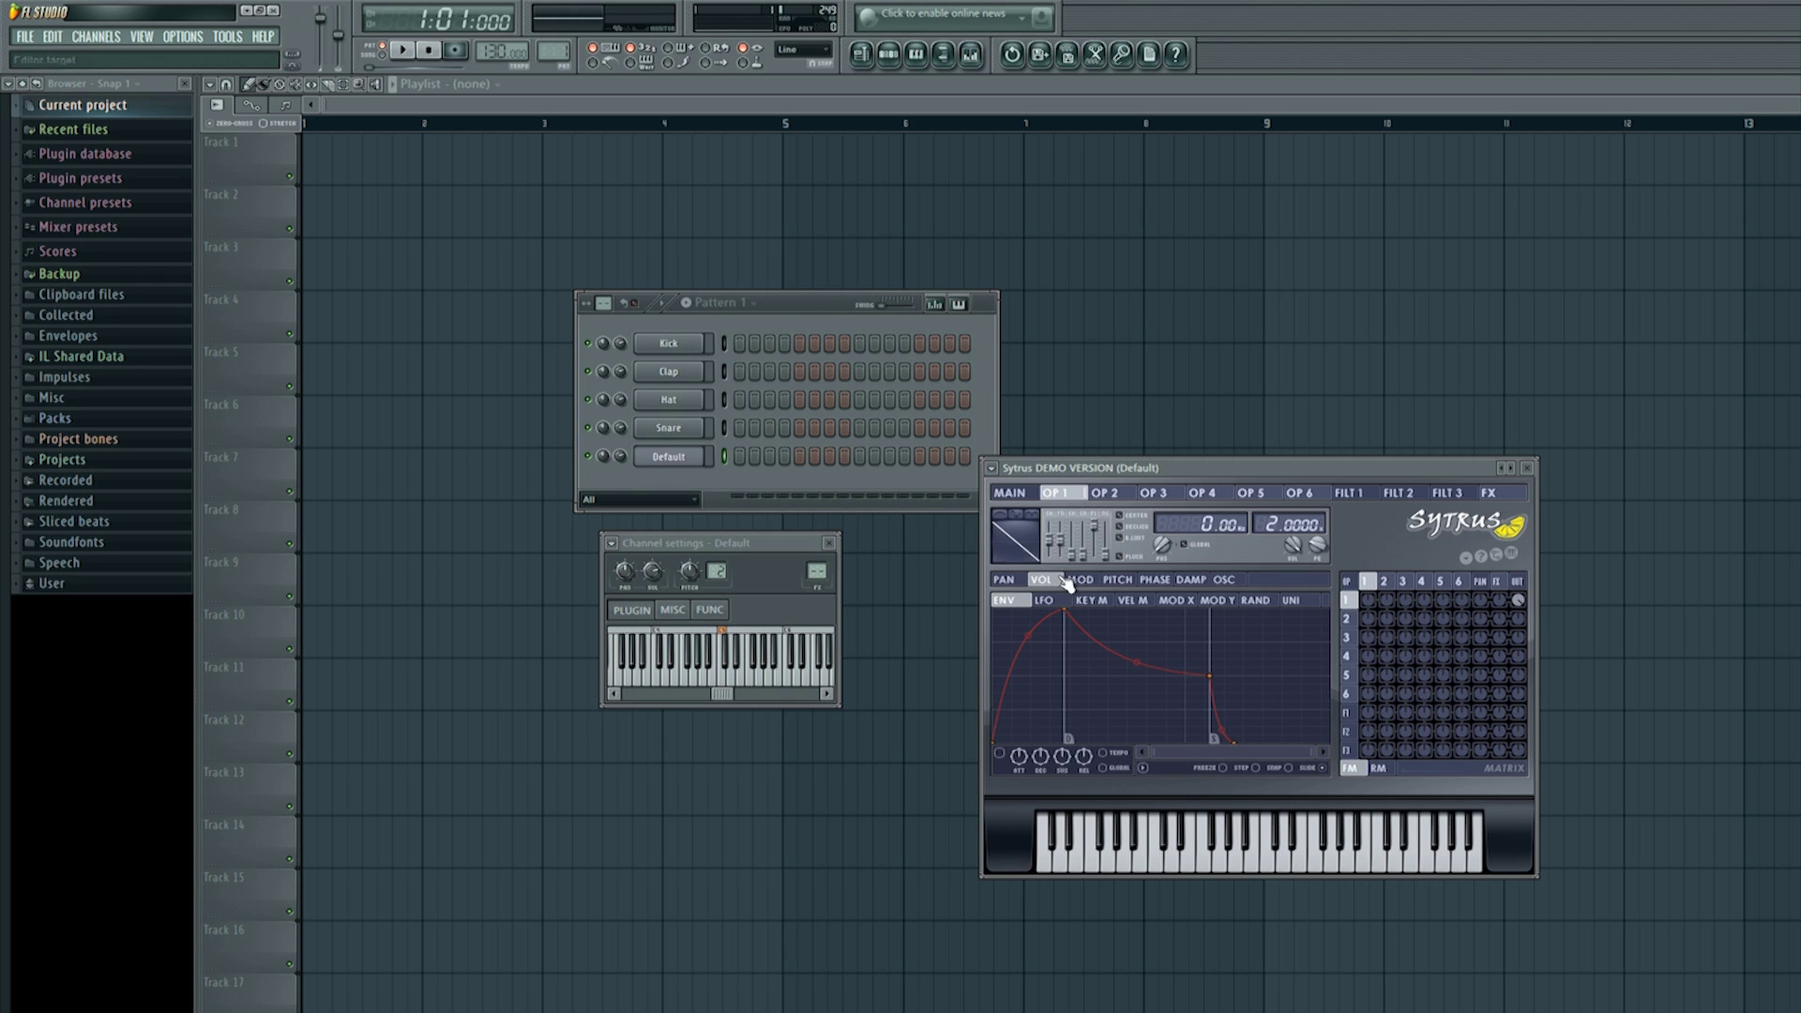
left_click(1104, 492)
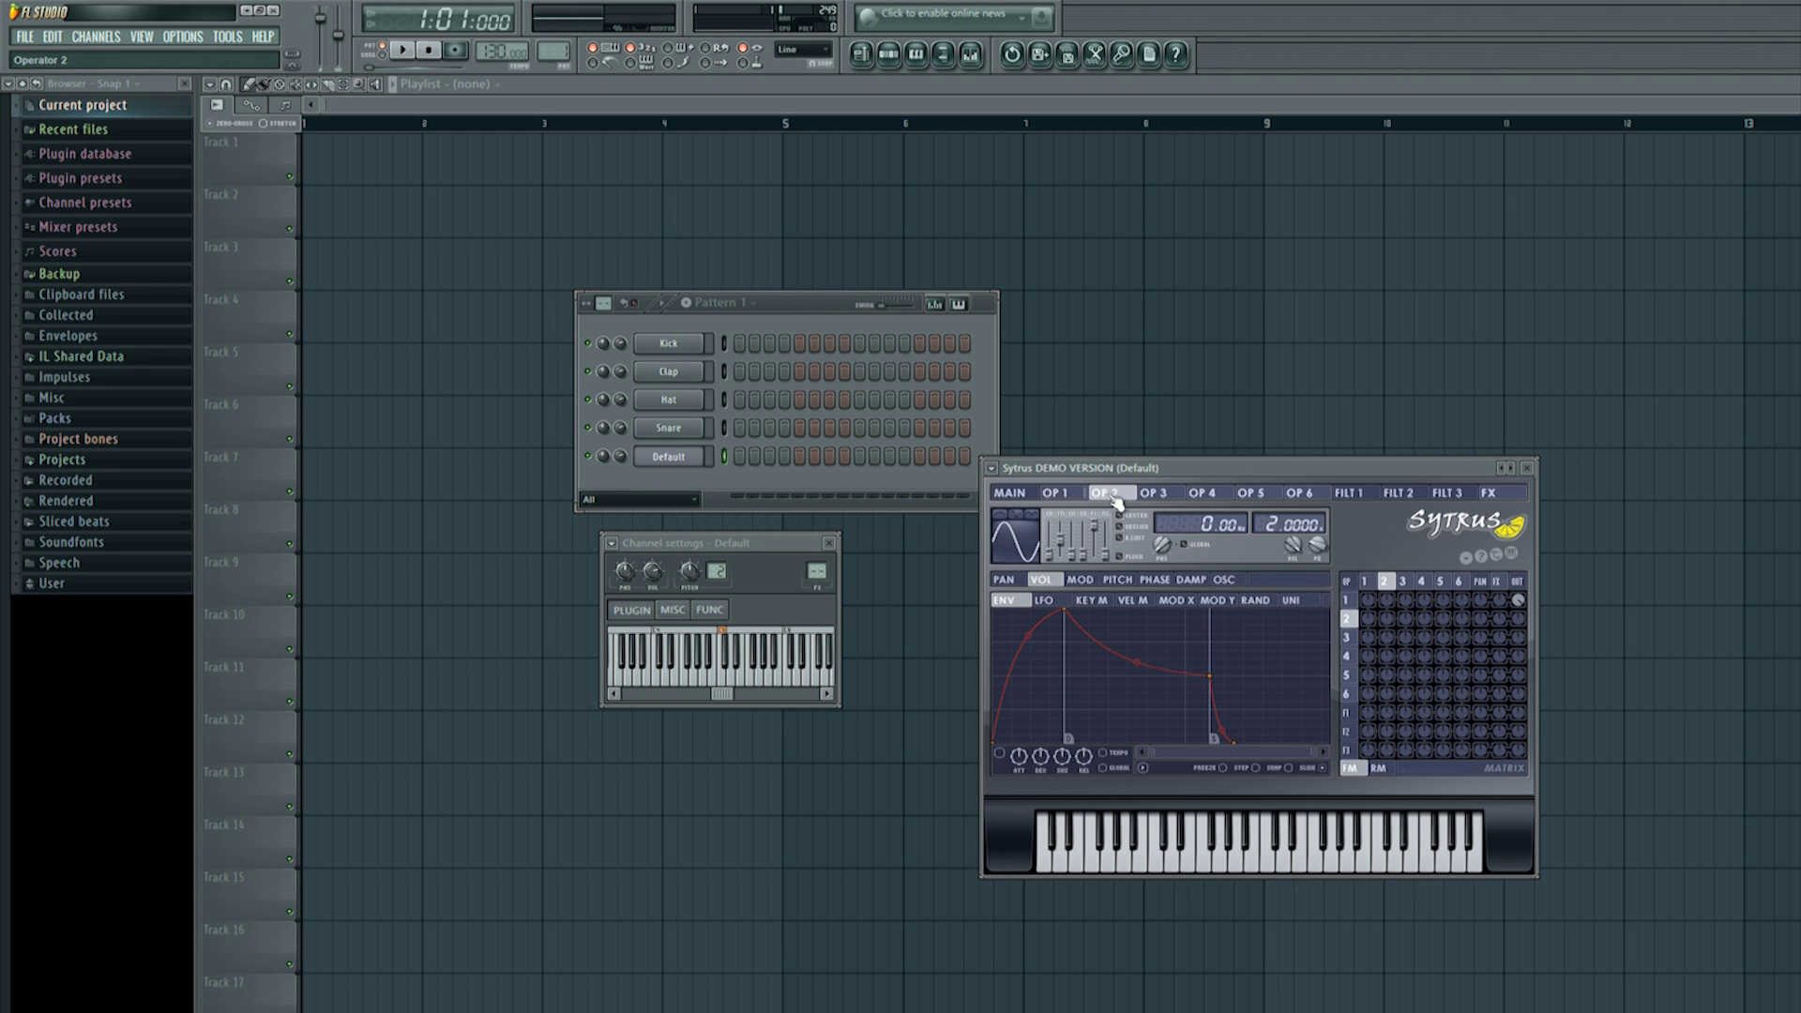
left_click_drag(1051, 557, 1051, 540)
Step: Route operators 1 and 2 to both the effects and the output in the modulation matrix
left_click(1504, 495)
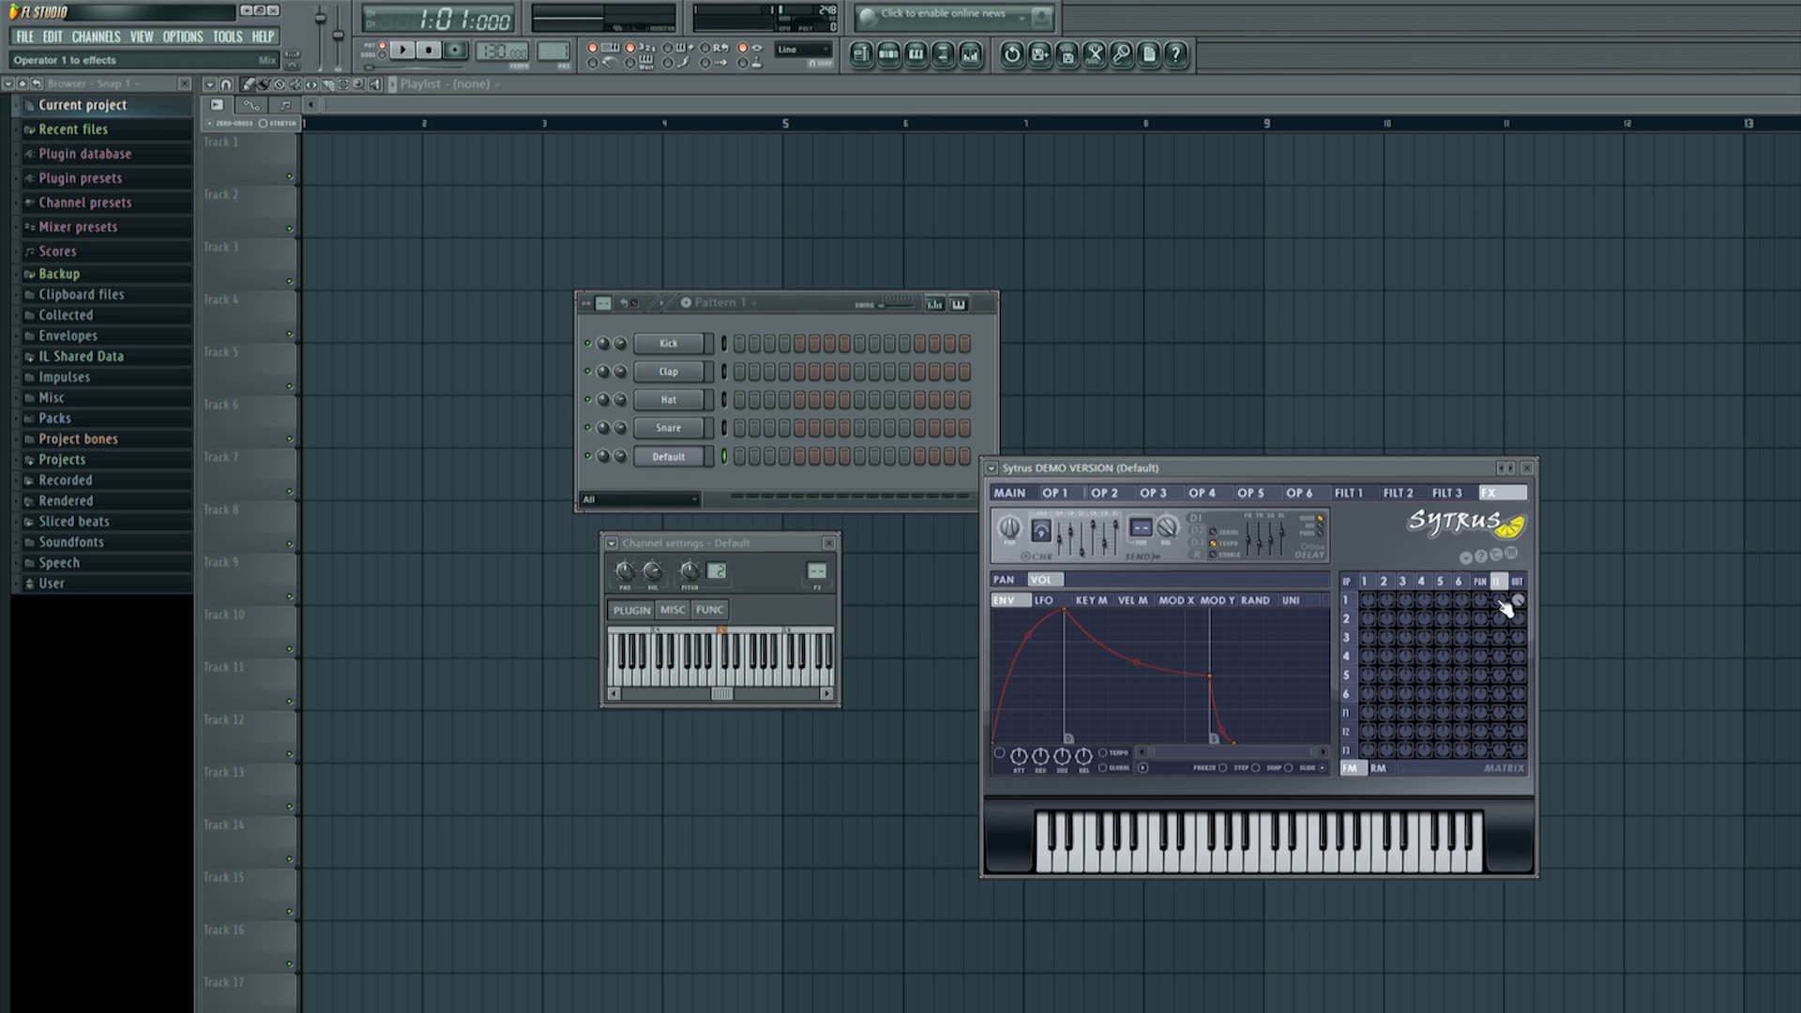
left_click_drag(1506, 602, 1506, 573)
left_click_drag(1518, 602, 1518, 588)
left_click_drag(1499, 623, 1499, 616)
left_click_drag(1498, 615, 1519, 613)
left_click_drag(1518, 613, 1520, 623)
Step: Adjust the delay settings of the Sytrus effects section and bring up operator 1's settings
key("z")
left_click(1215, 554)
left_click_drag(1292, 541, 1292, 542)
left_click(1013, 493)
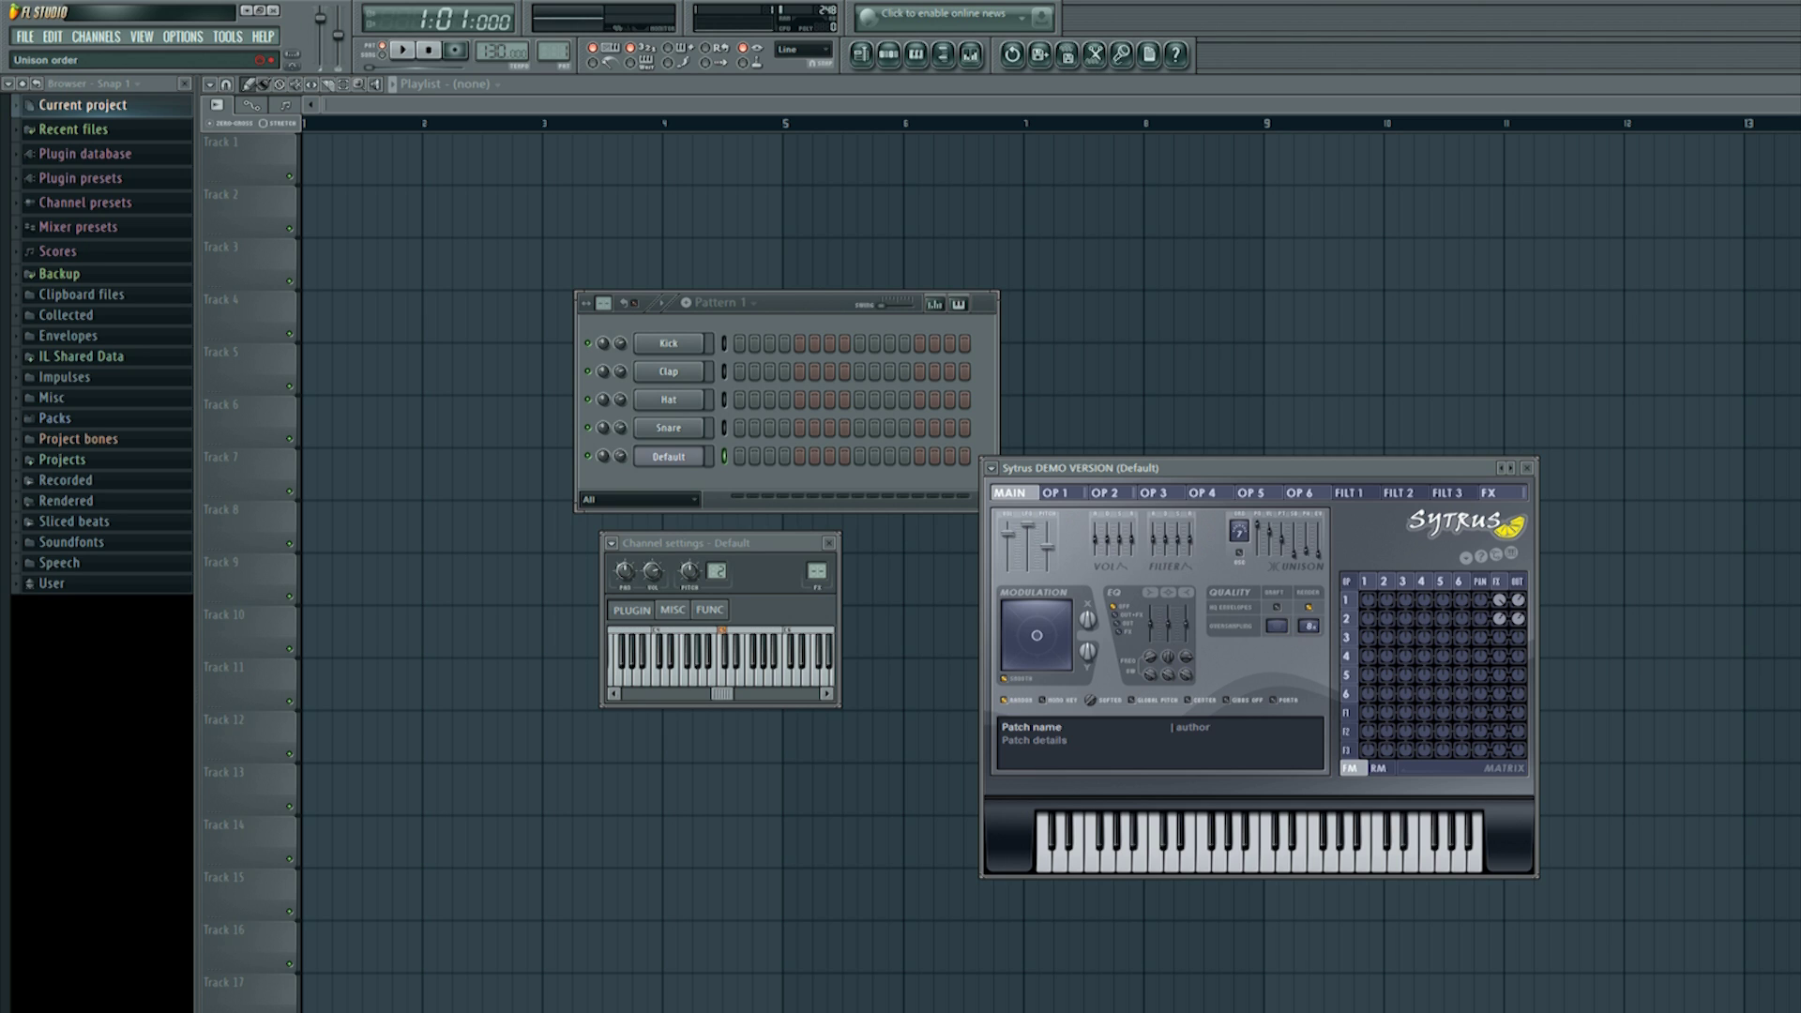
left_click(1054, 492)
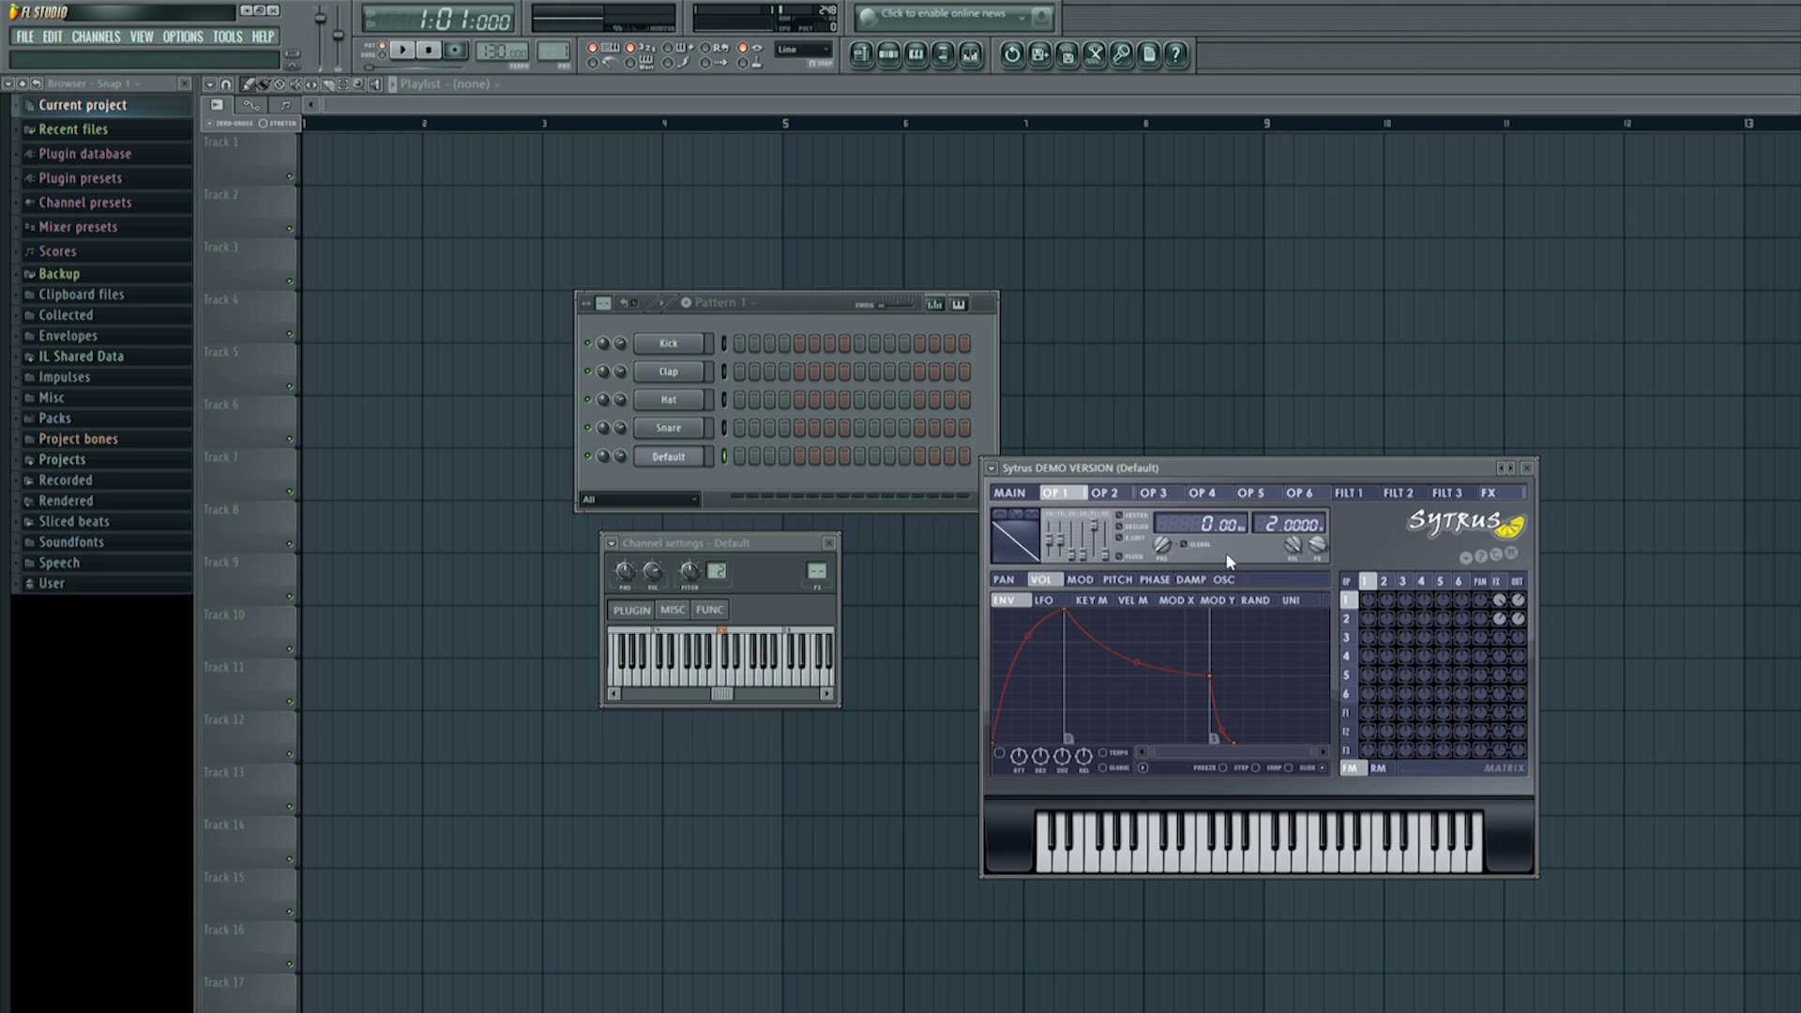
Step: Play several test notes to audition the Sytrus patch
key("v")
key("z")
key("v")
key("z")
key("z")
Step: Program Pattern 1 with kick on steps 1, 4, 7, 12, 15, clap and snare on 9, and hat on 2-4, 6, 8, 10-12, 14
left_click_drag(799, 294, 629, 265)
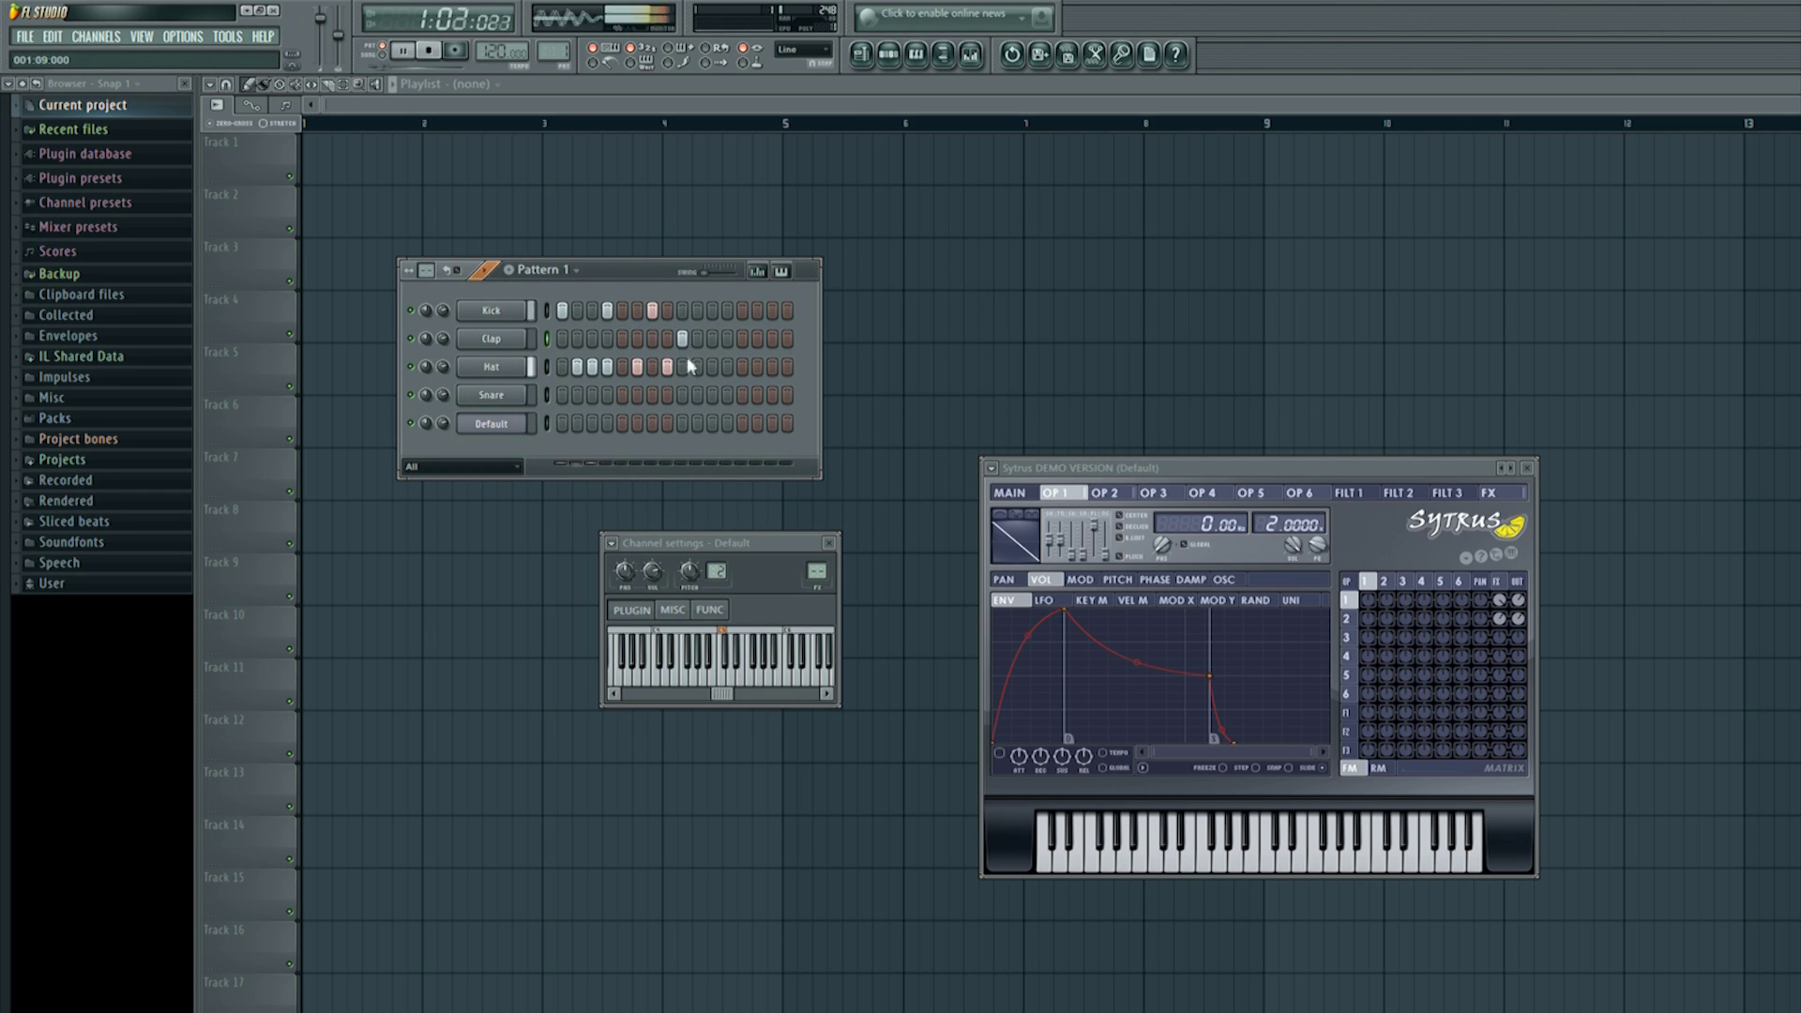
left_click(771, 368)
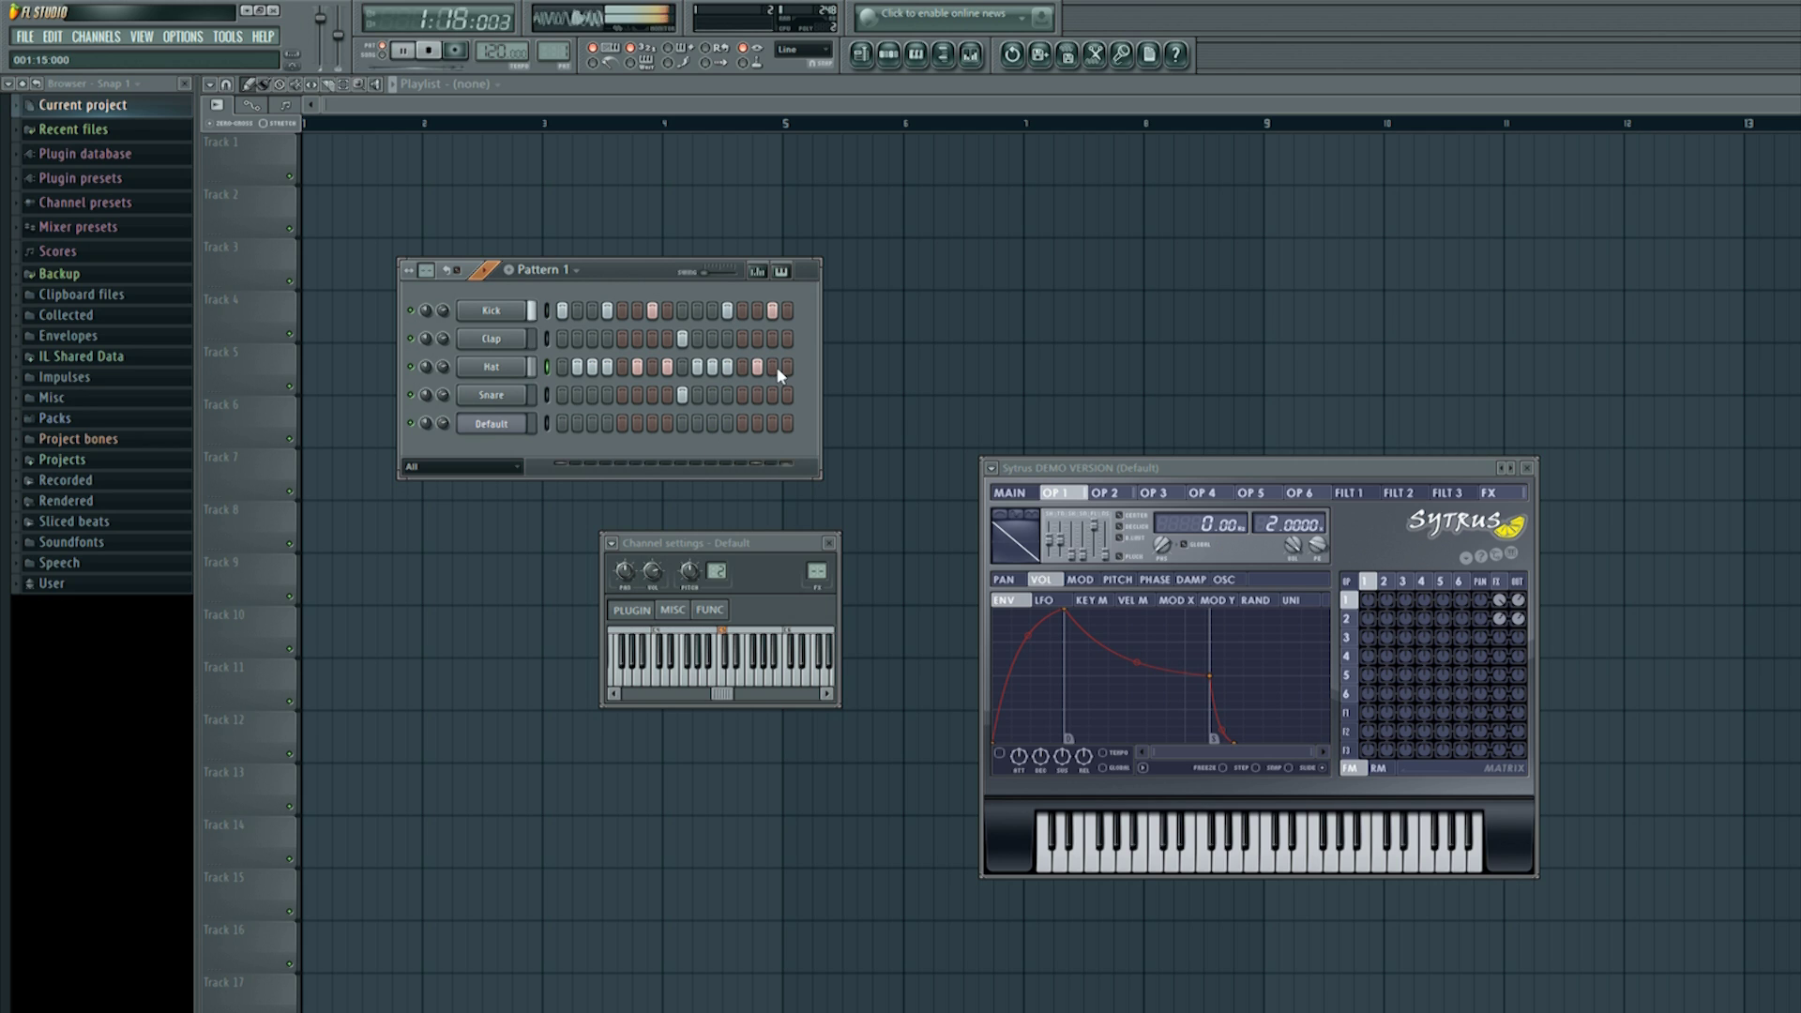
key("space")
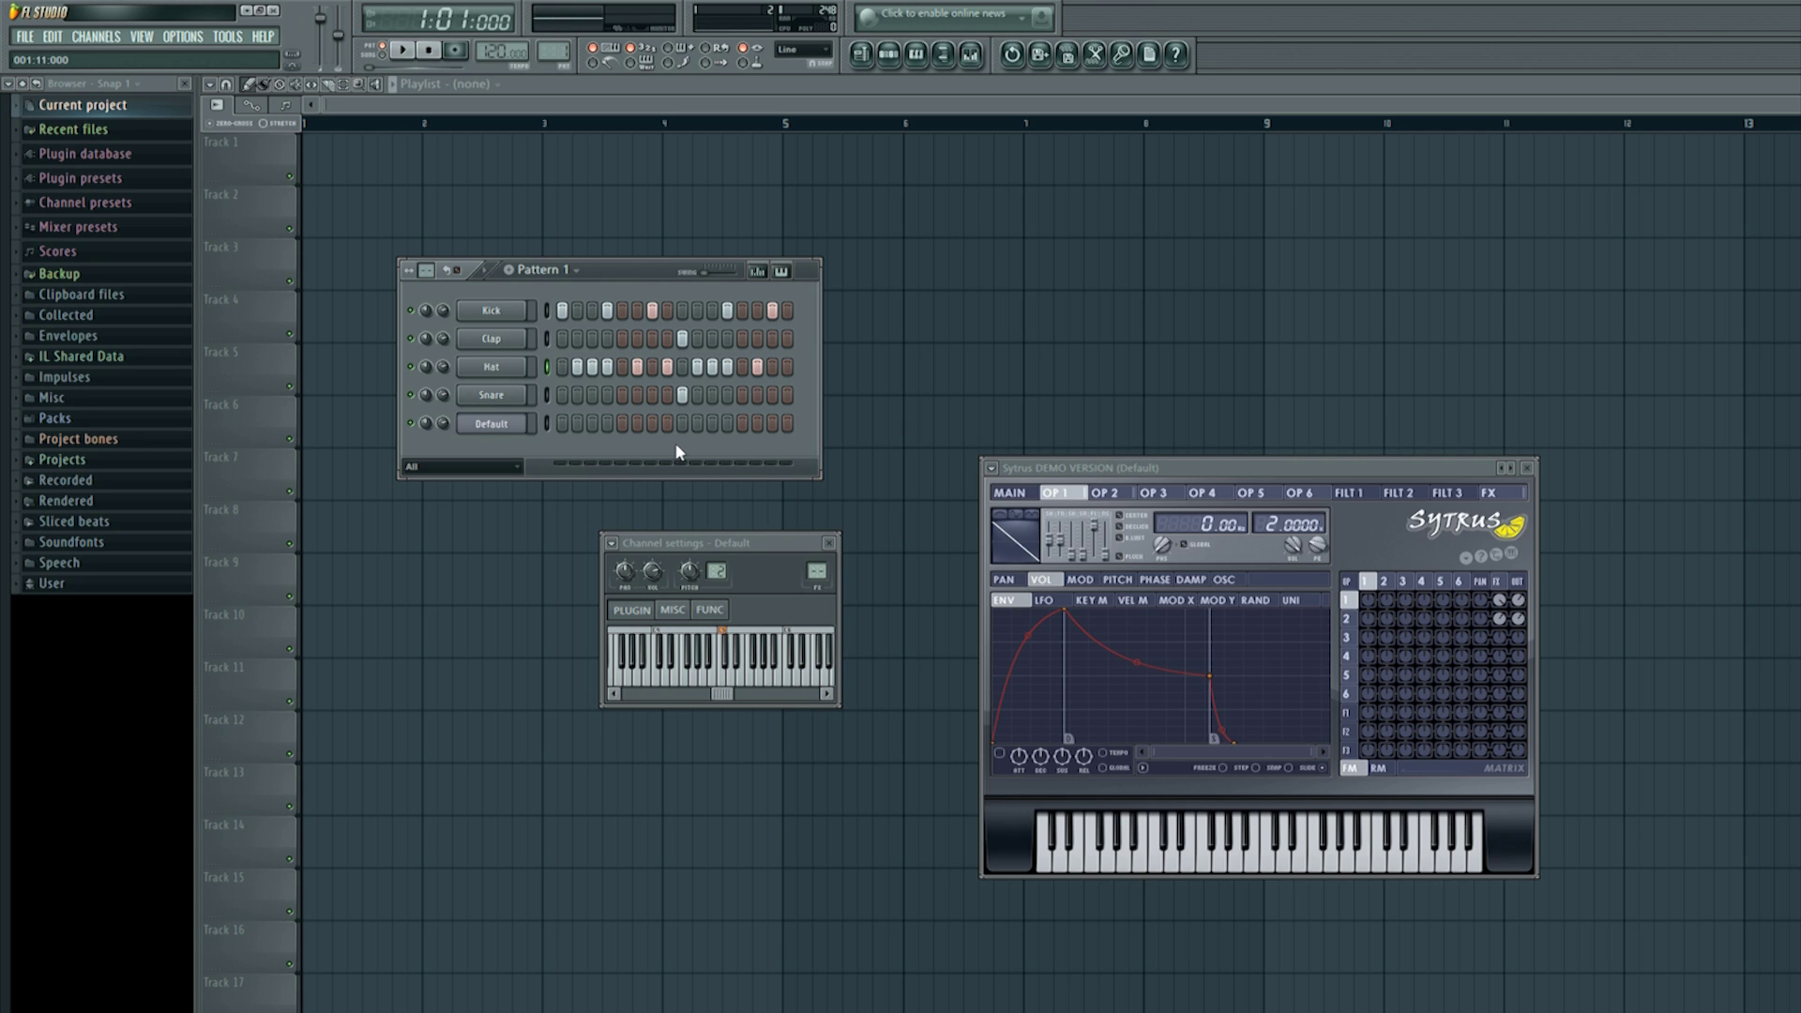
Step: Enter a four-bar melody for the Default channel in the piano roll, starting on F#4 and ending on A4
right_click(493, 424)
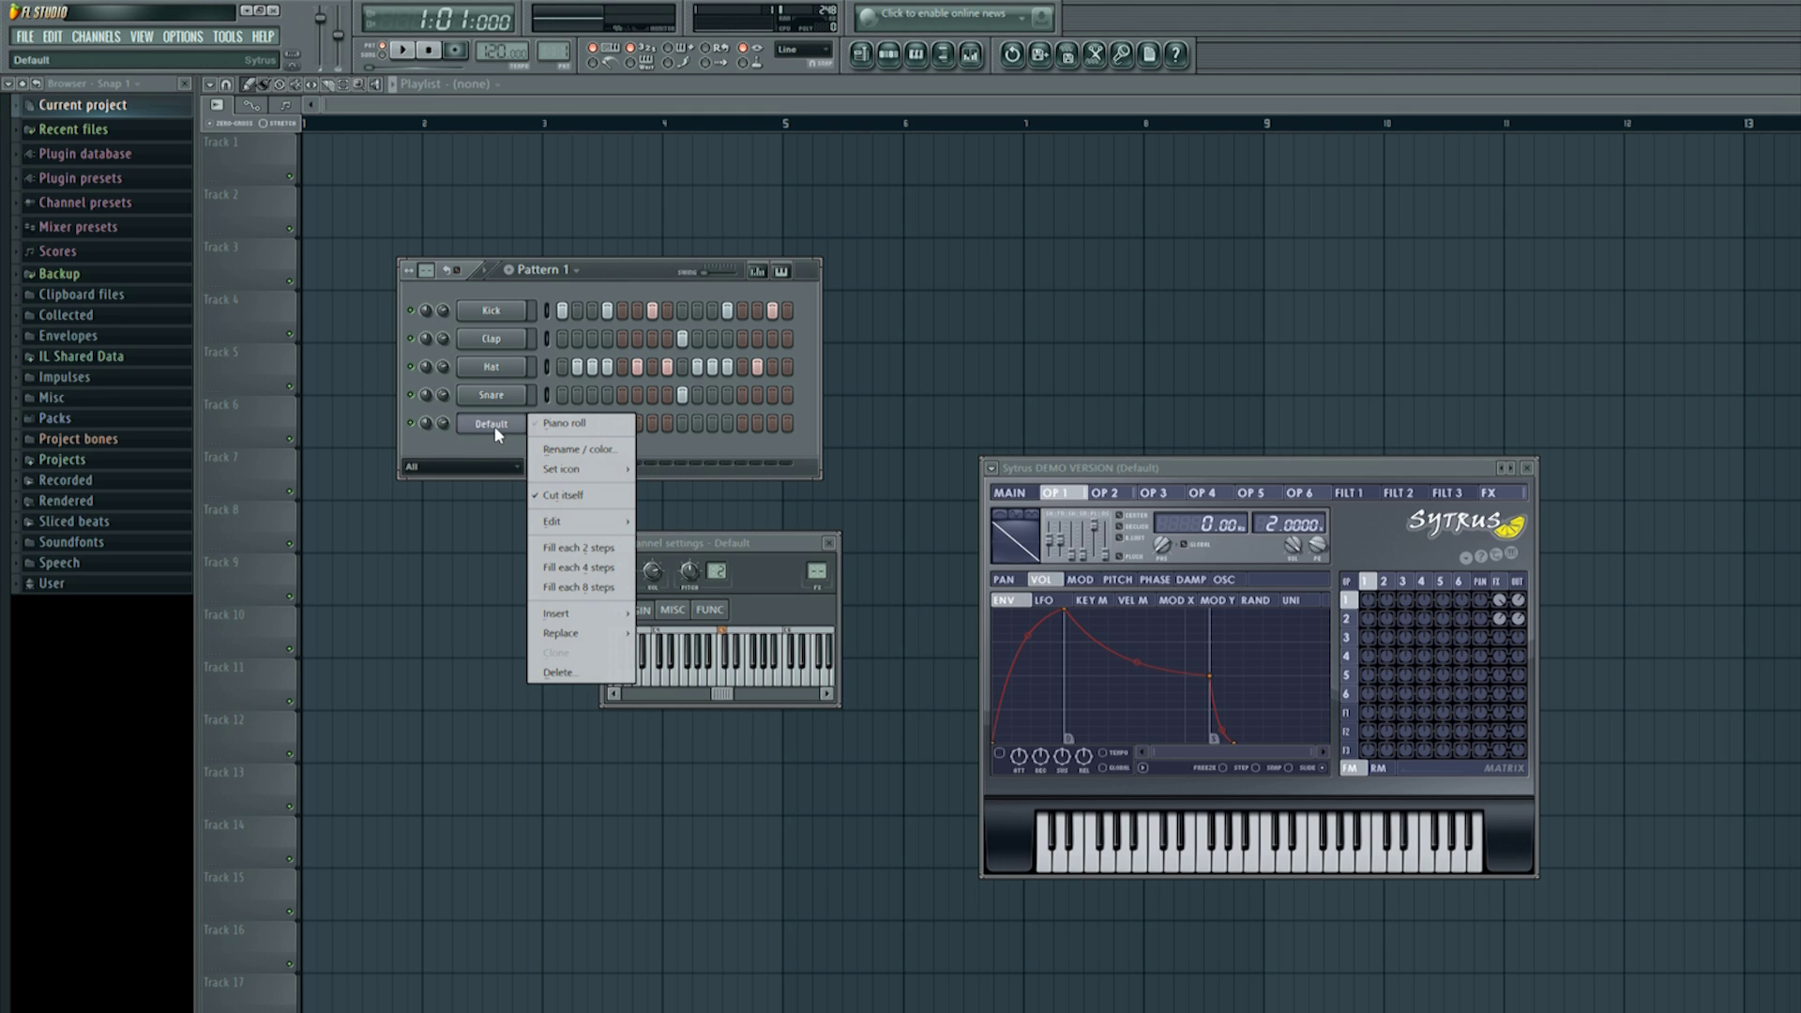
left_click(580, 423)
left_click_drag(623, 103, 1800, 131)
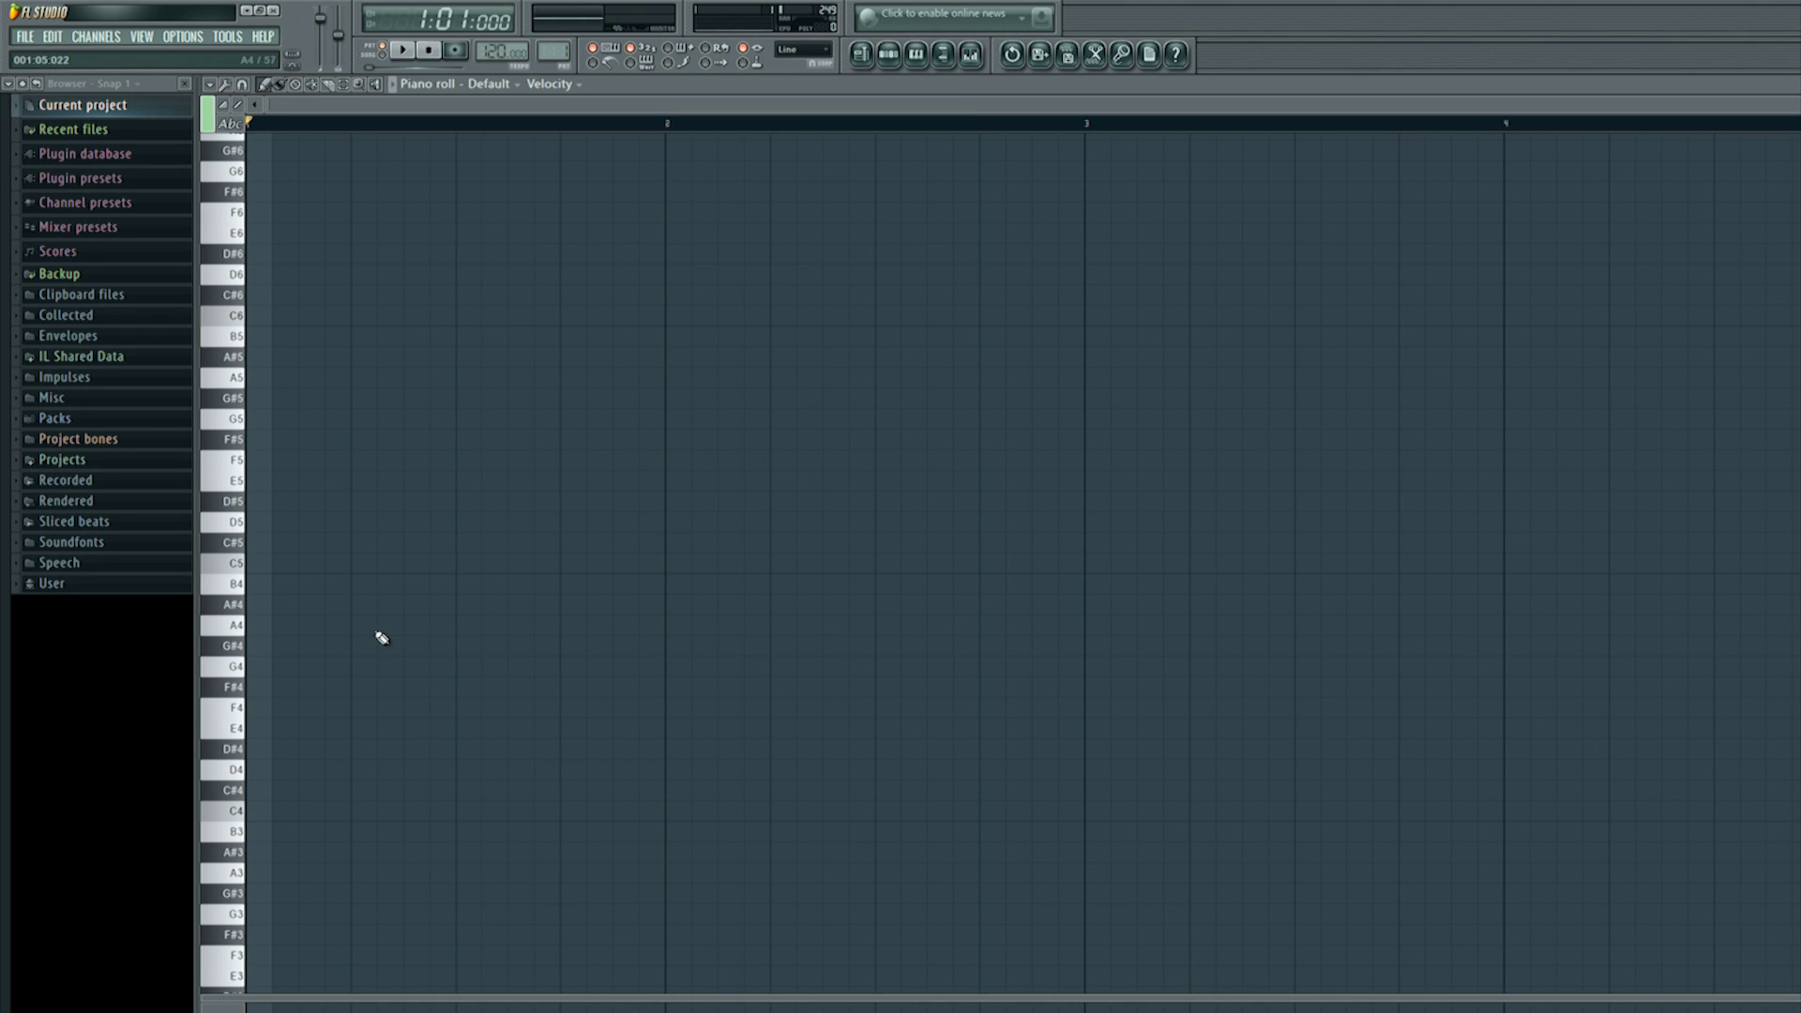
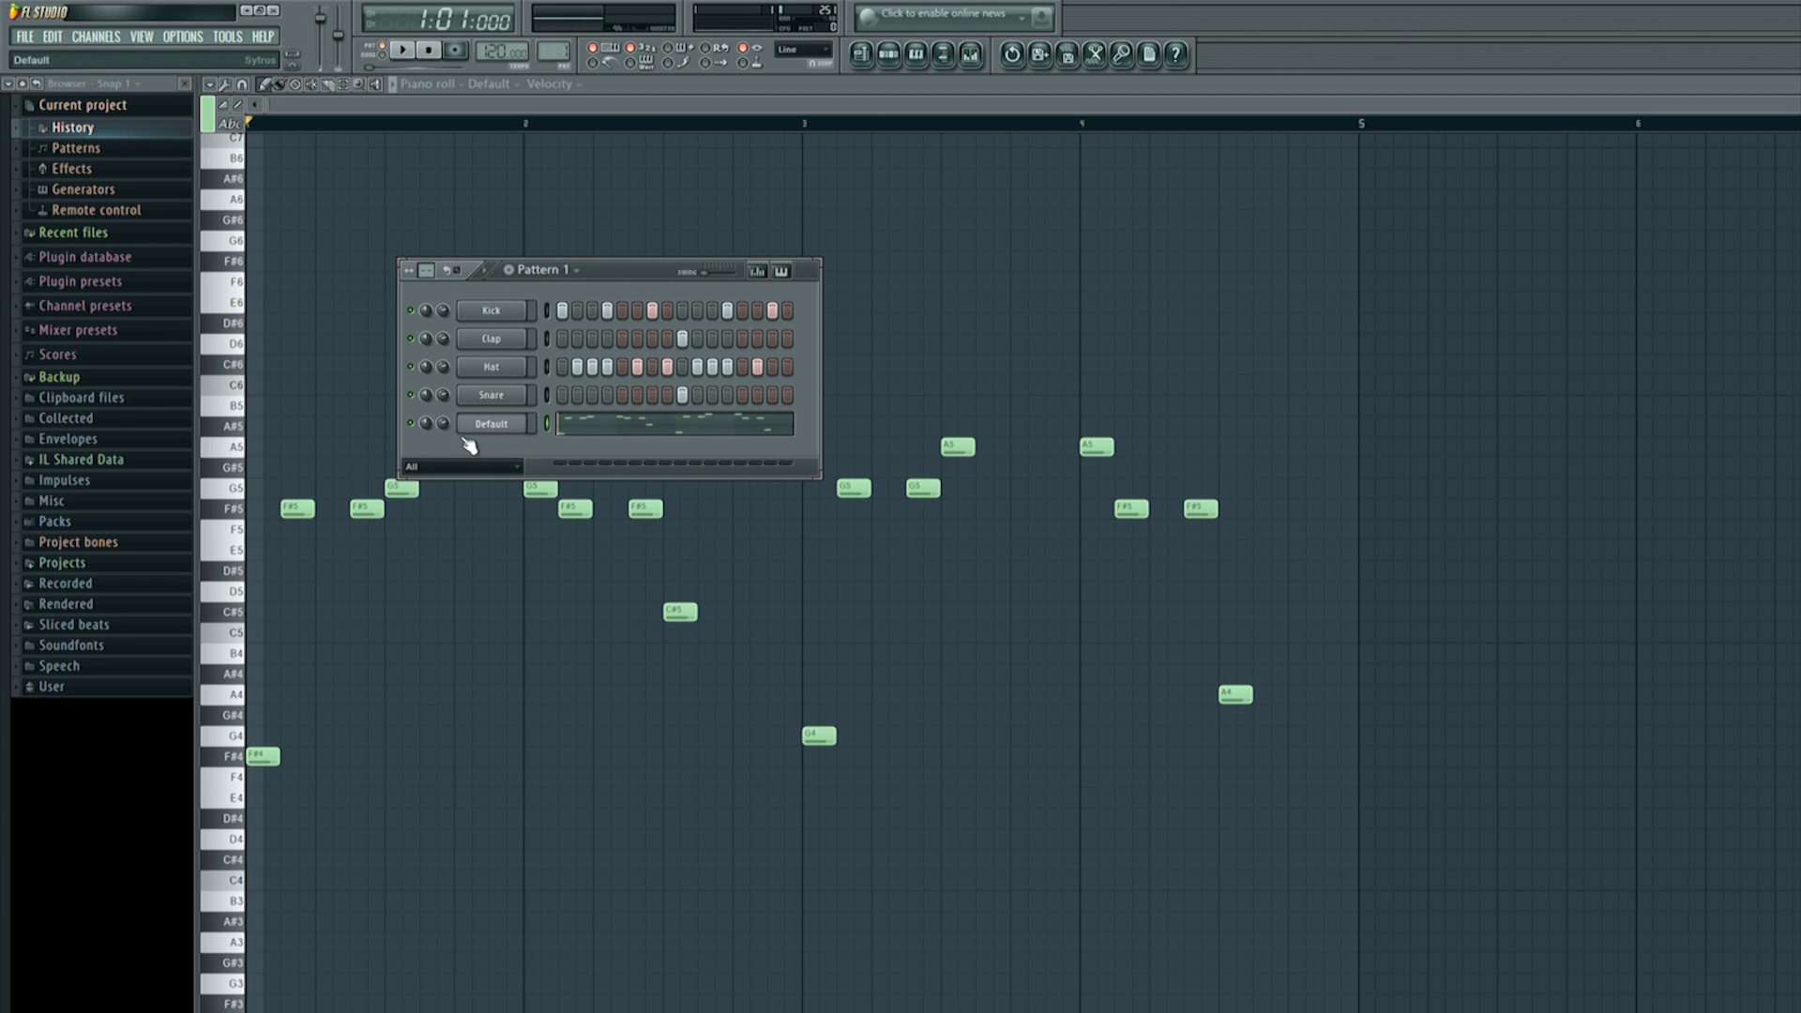
Step: Cut the Default channel's melody notes out of Pattern 1
right_click(497, 424)
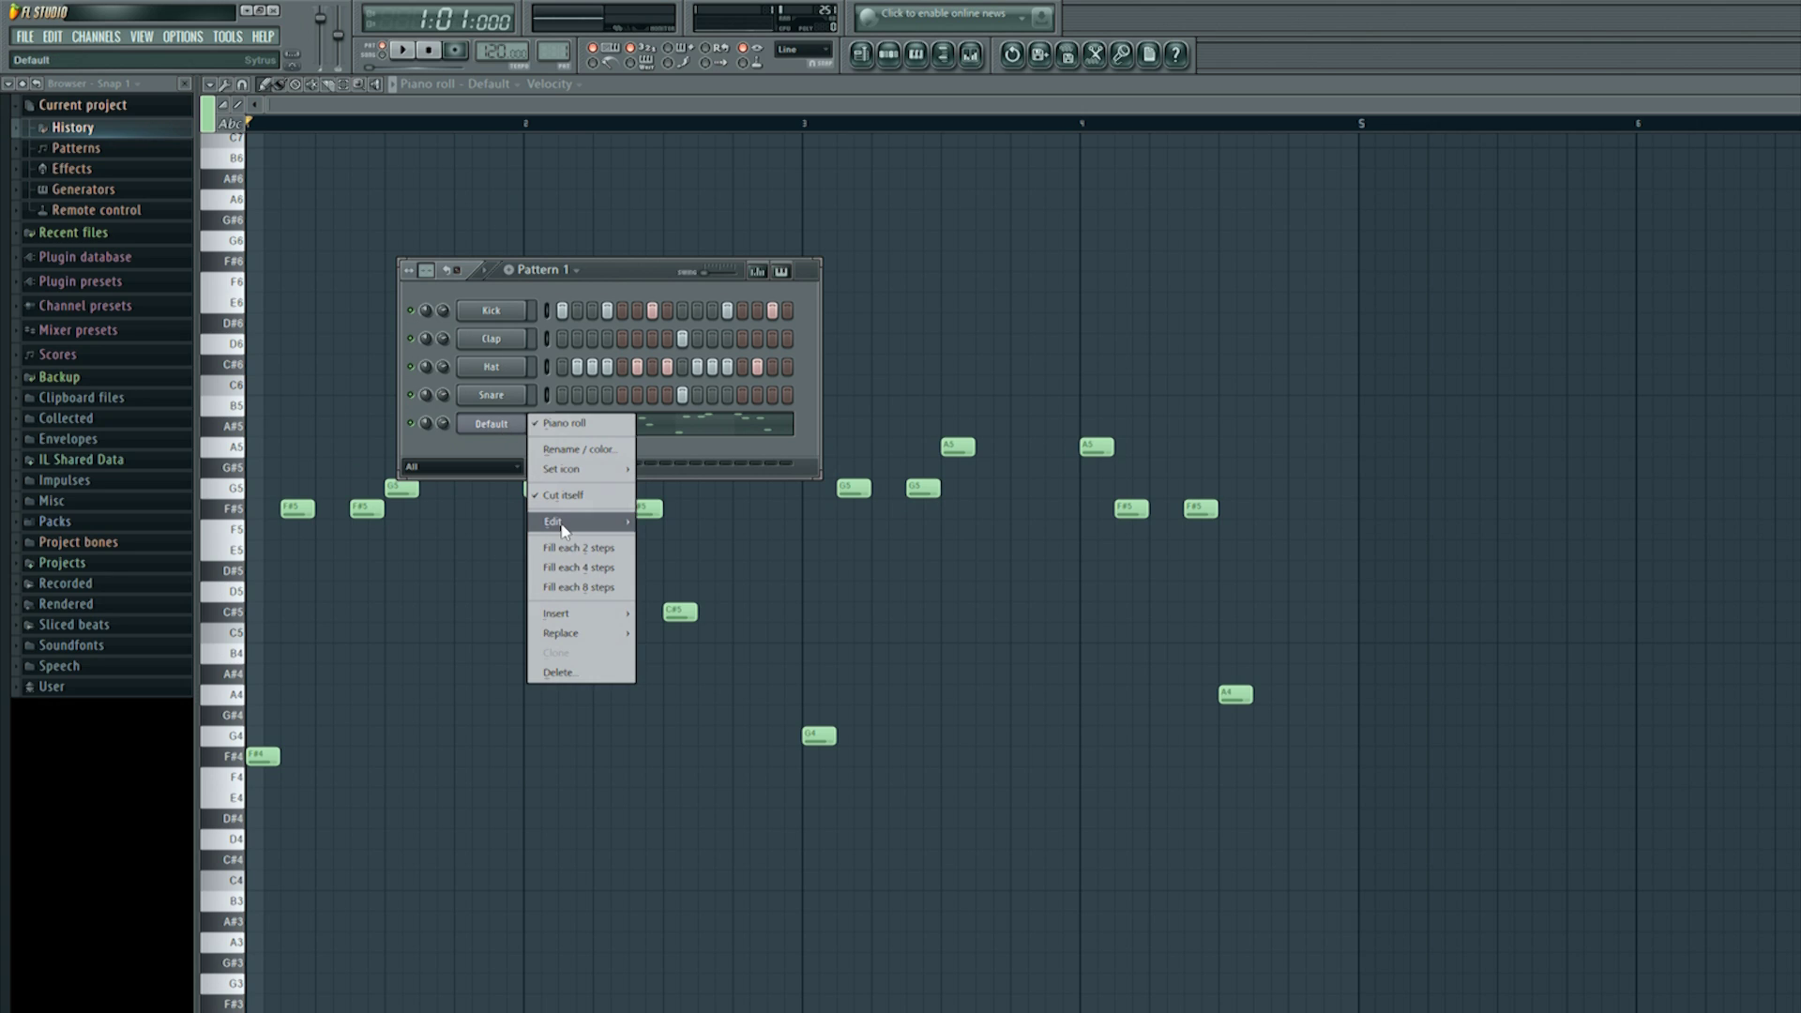
mouse_move(600, 527)
left_click(661, 522)
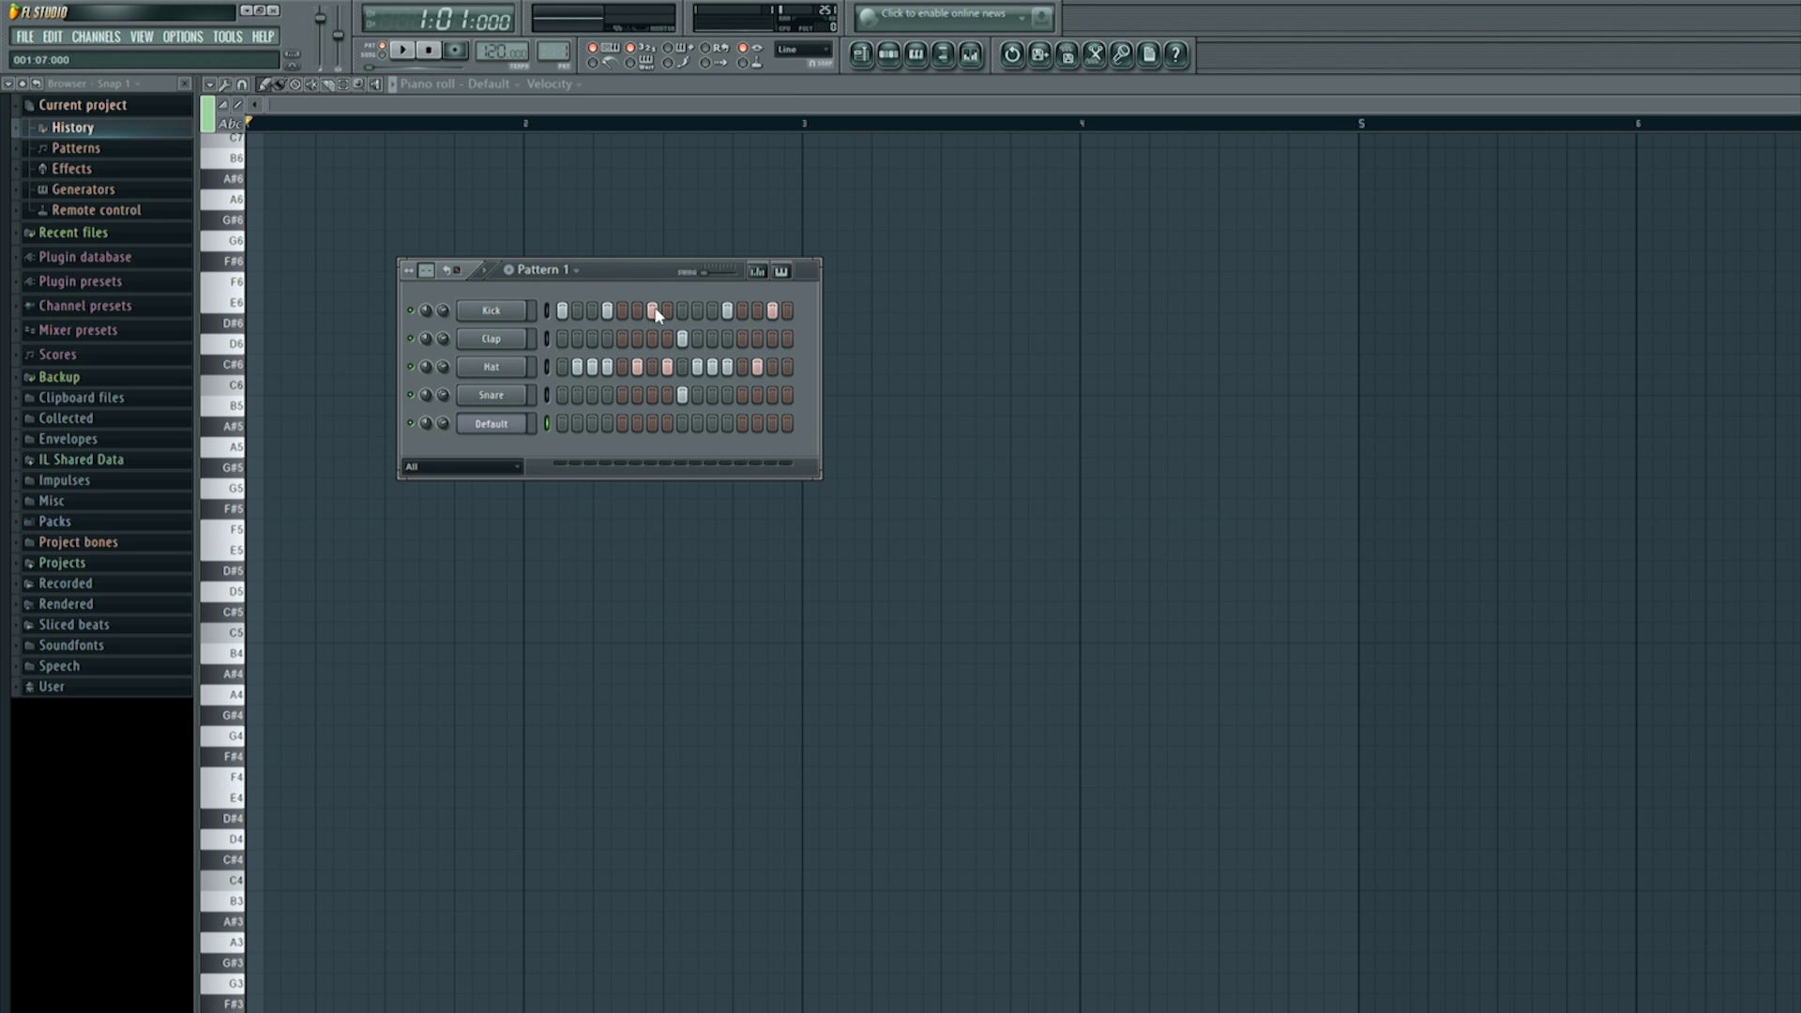
Step: Place four consecutive Pattern 1 clips on Track 1 of the playlist, filling bars 1 to 4
left_click(861, 54)
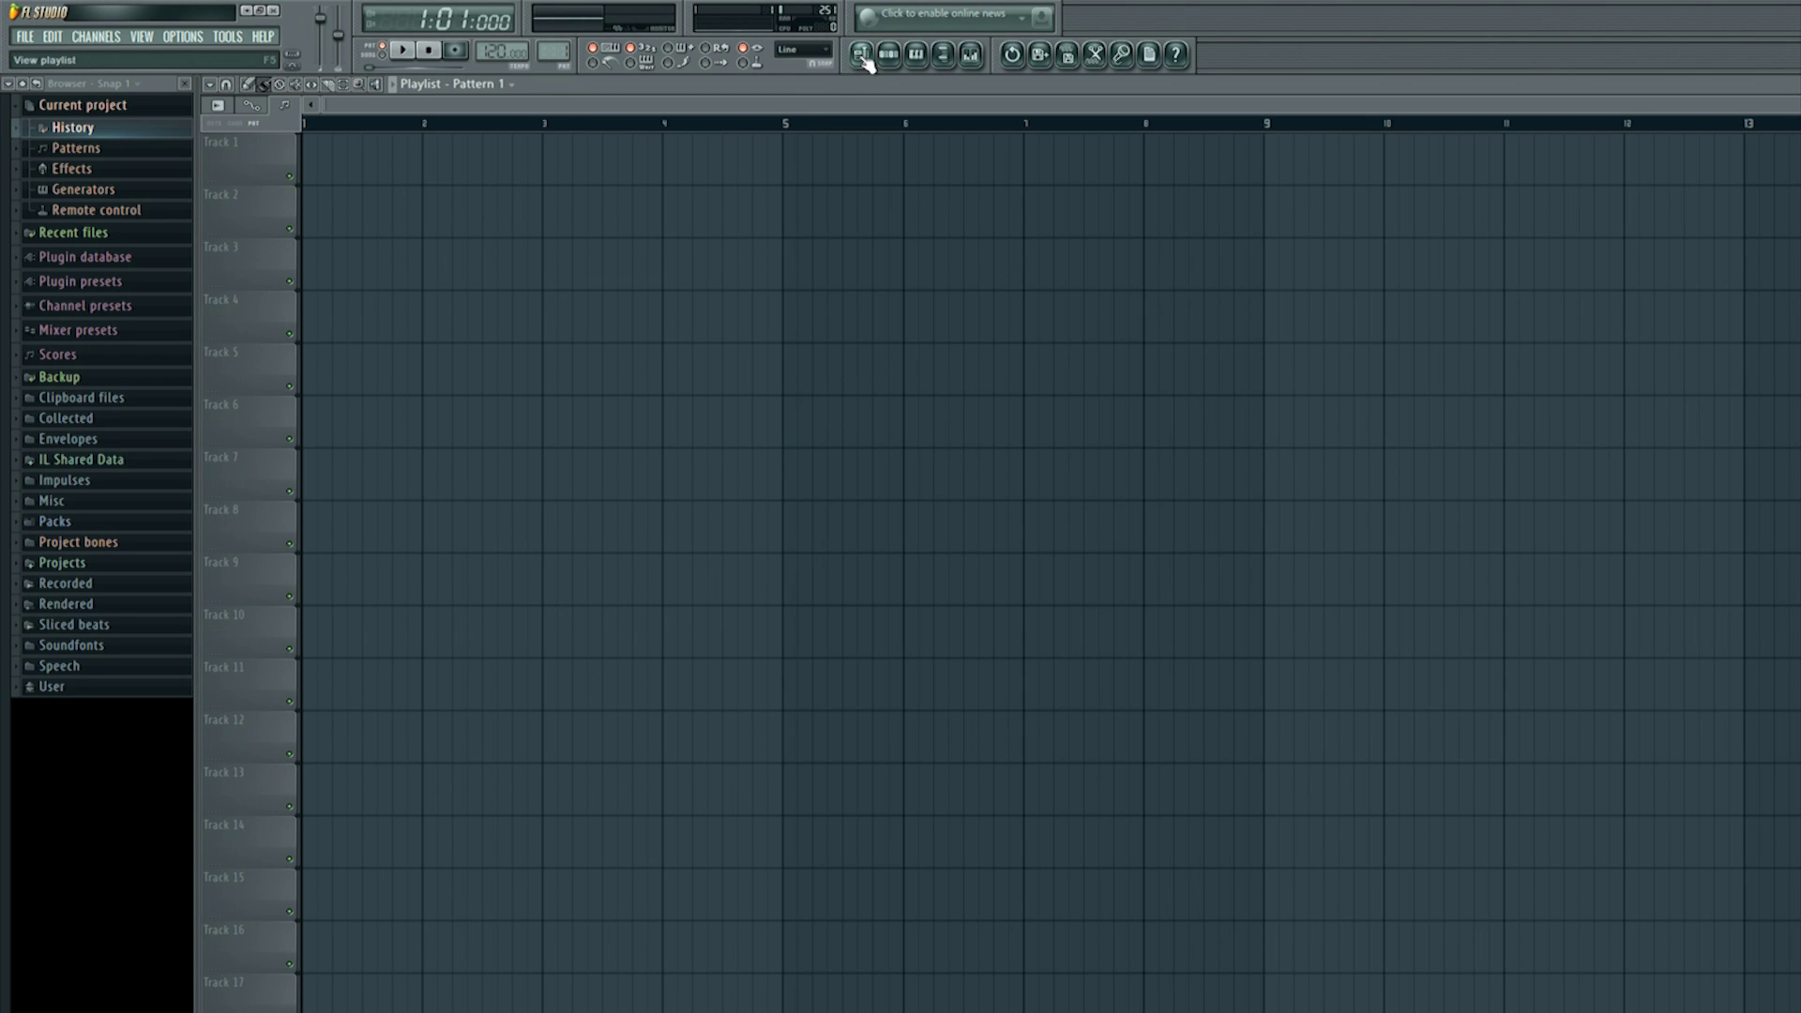
left_click(314, 167)
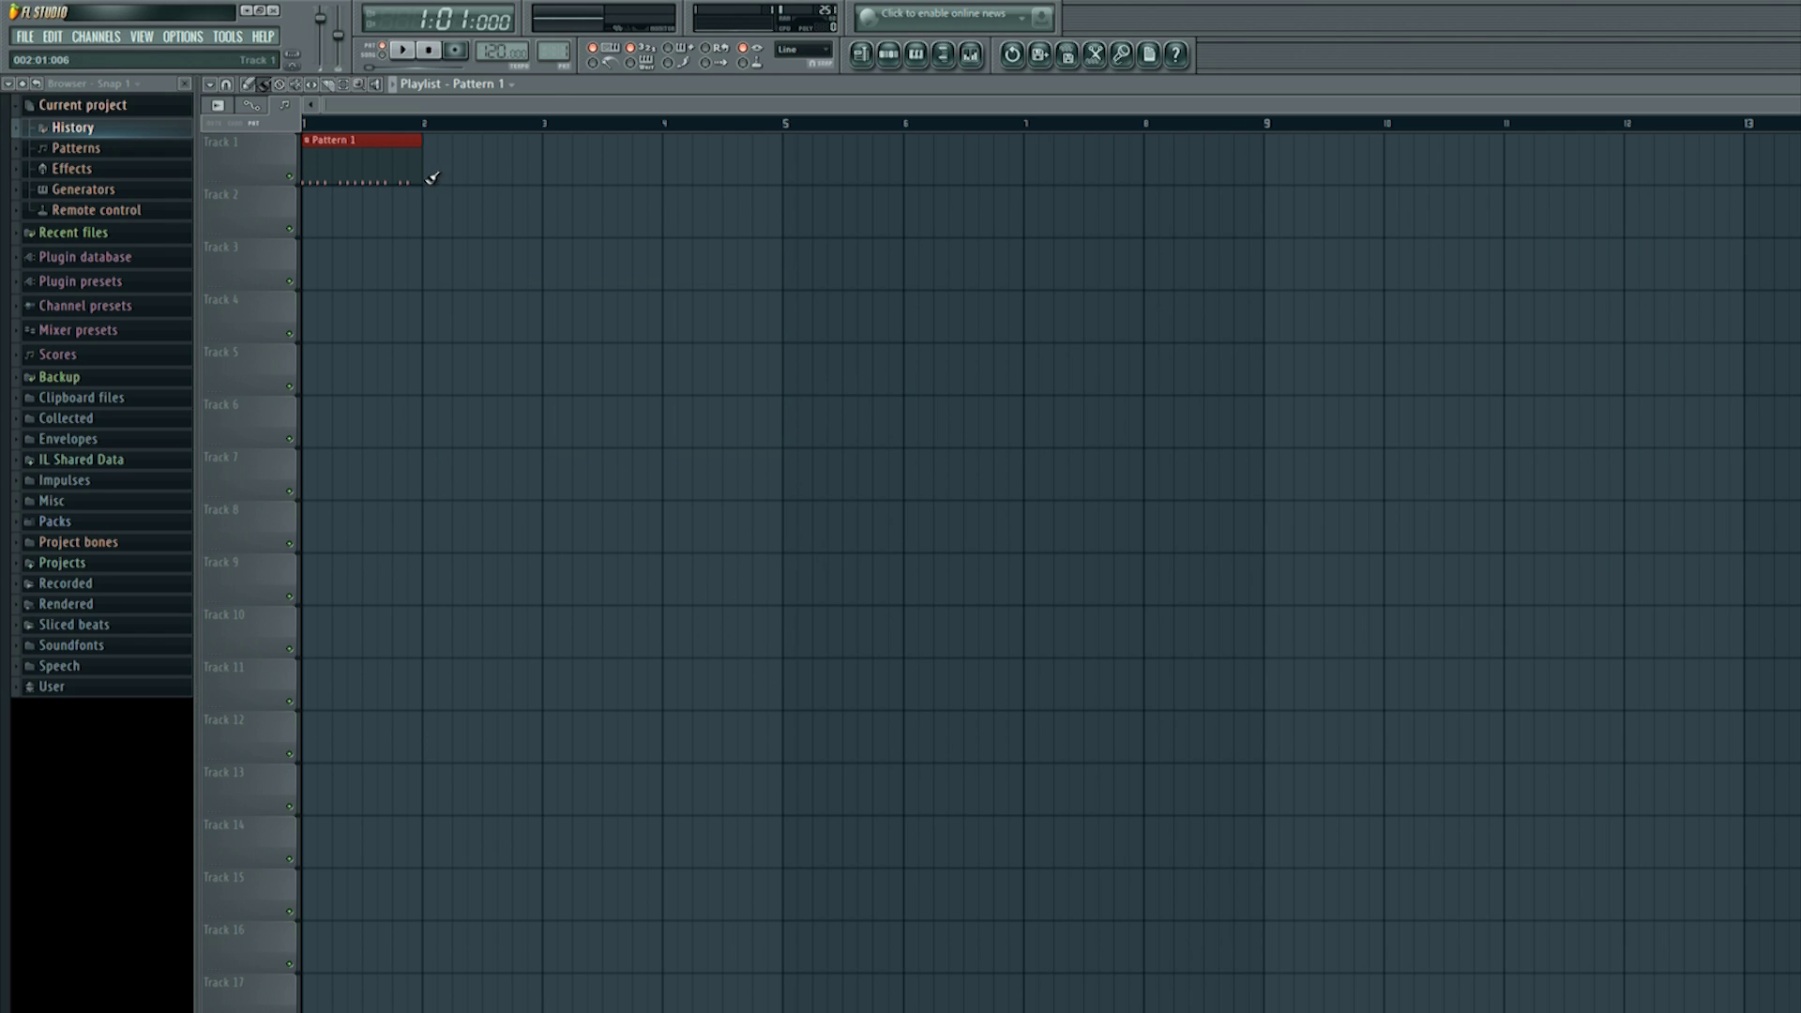
left_click(459, 176)
left_click_drag(459, 175, 719, 160)
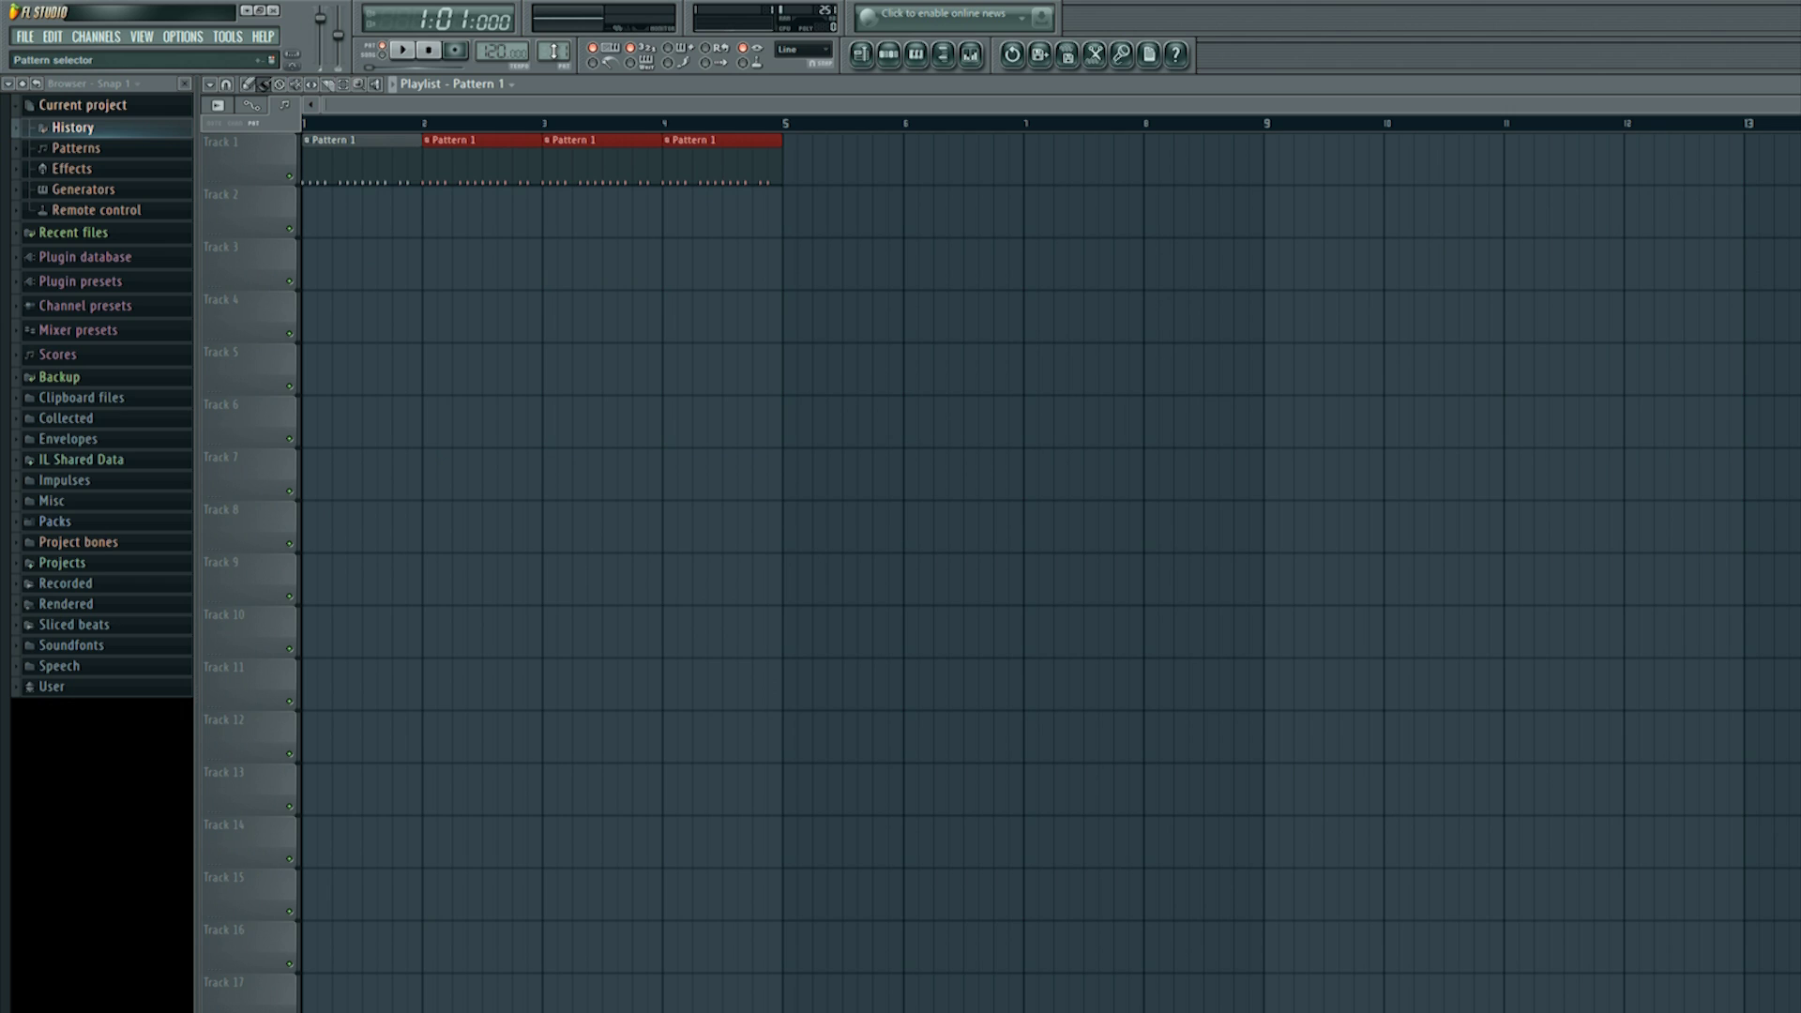
Step: Paste the cut melody into the Default channel of Pattern 2 and place the Pattern 2 clip on Track 2 at bar 1
scroll(553, 51, "up", 1)
left_click(886, 54)
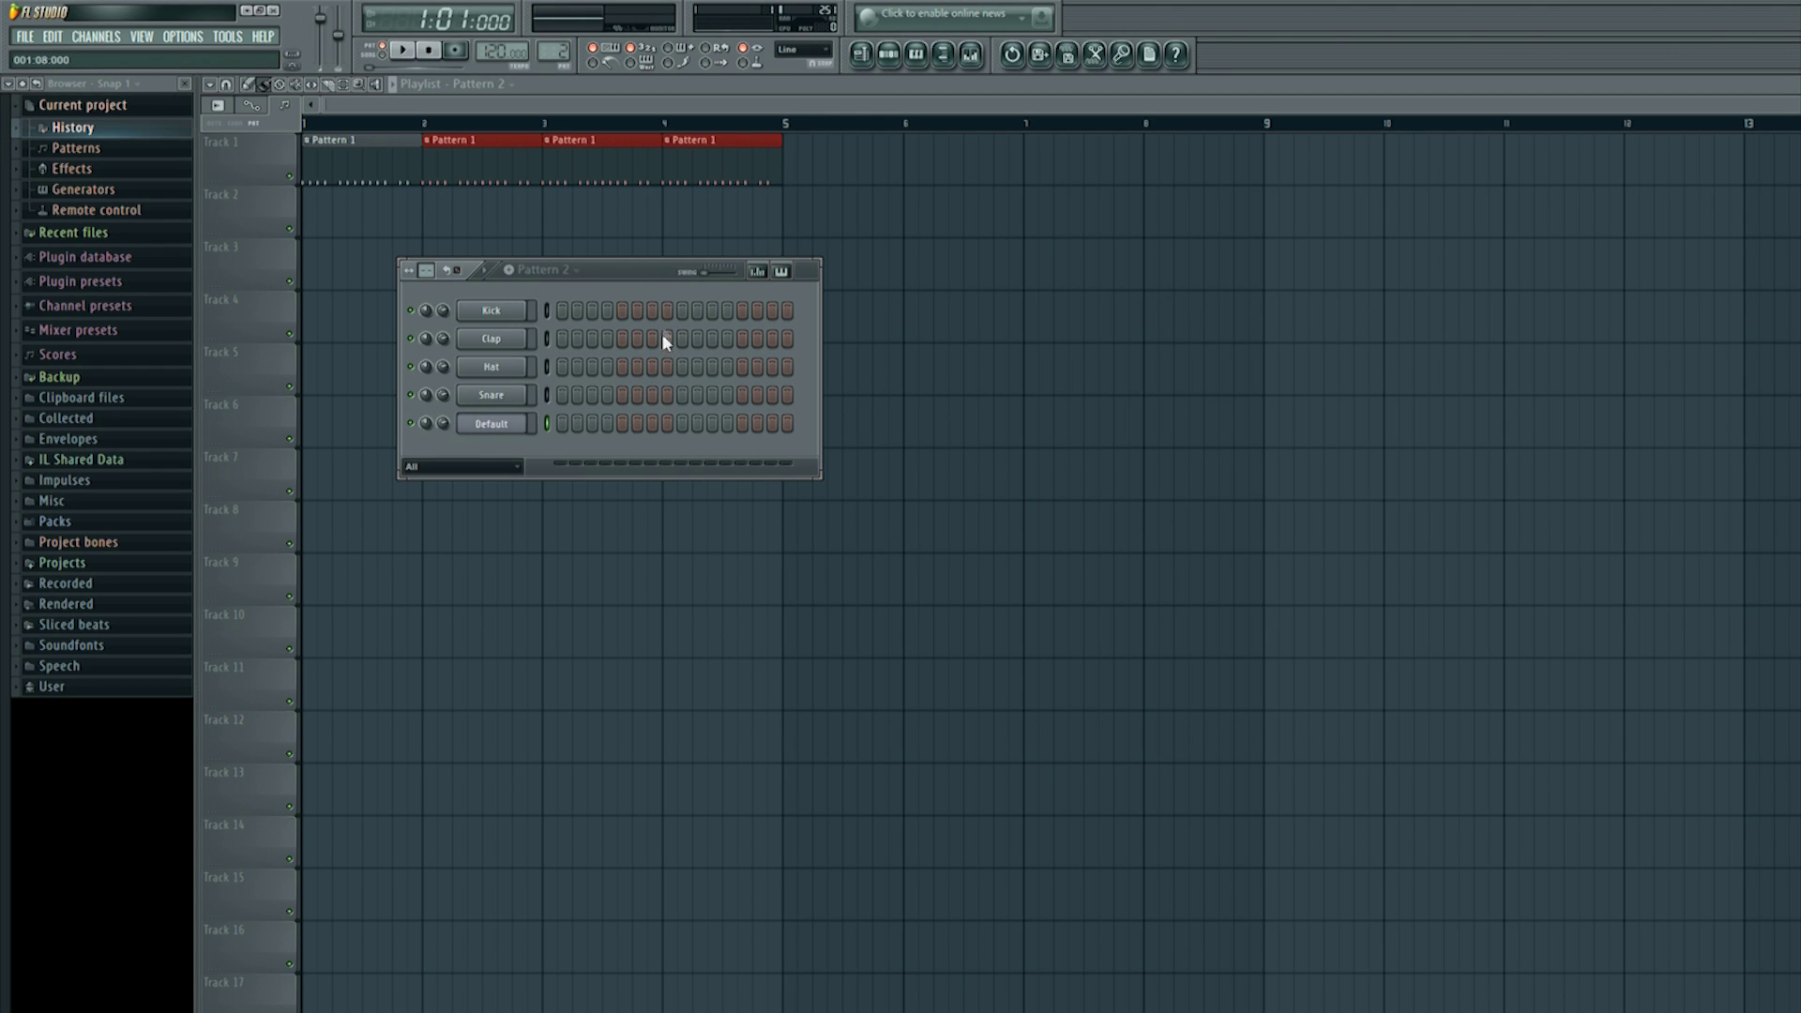
right_click(486, 424)
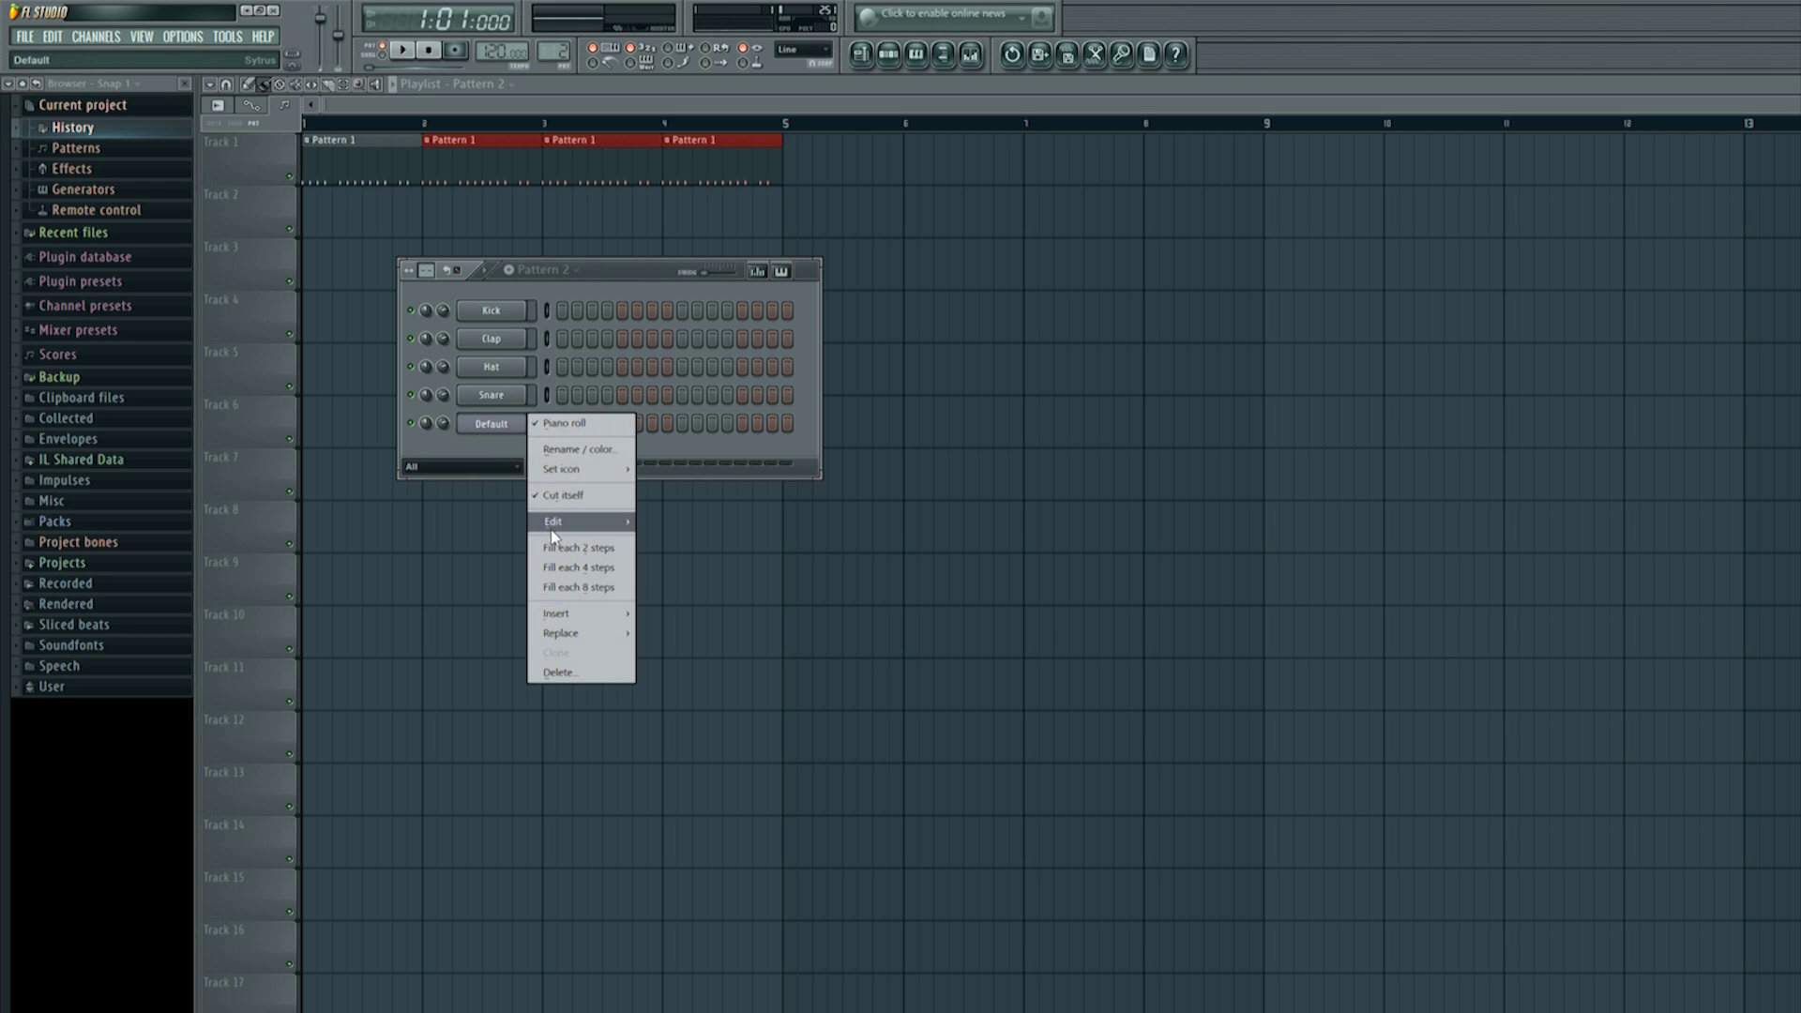
mouse_move(588, 533)
left_click(694, 561)
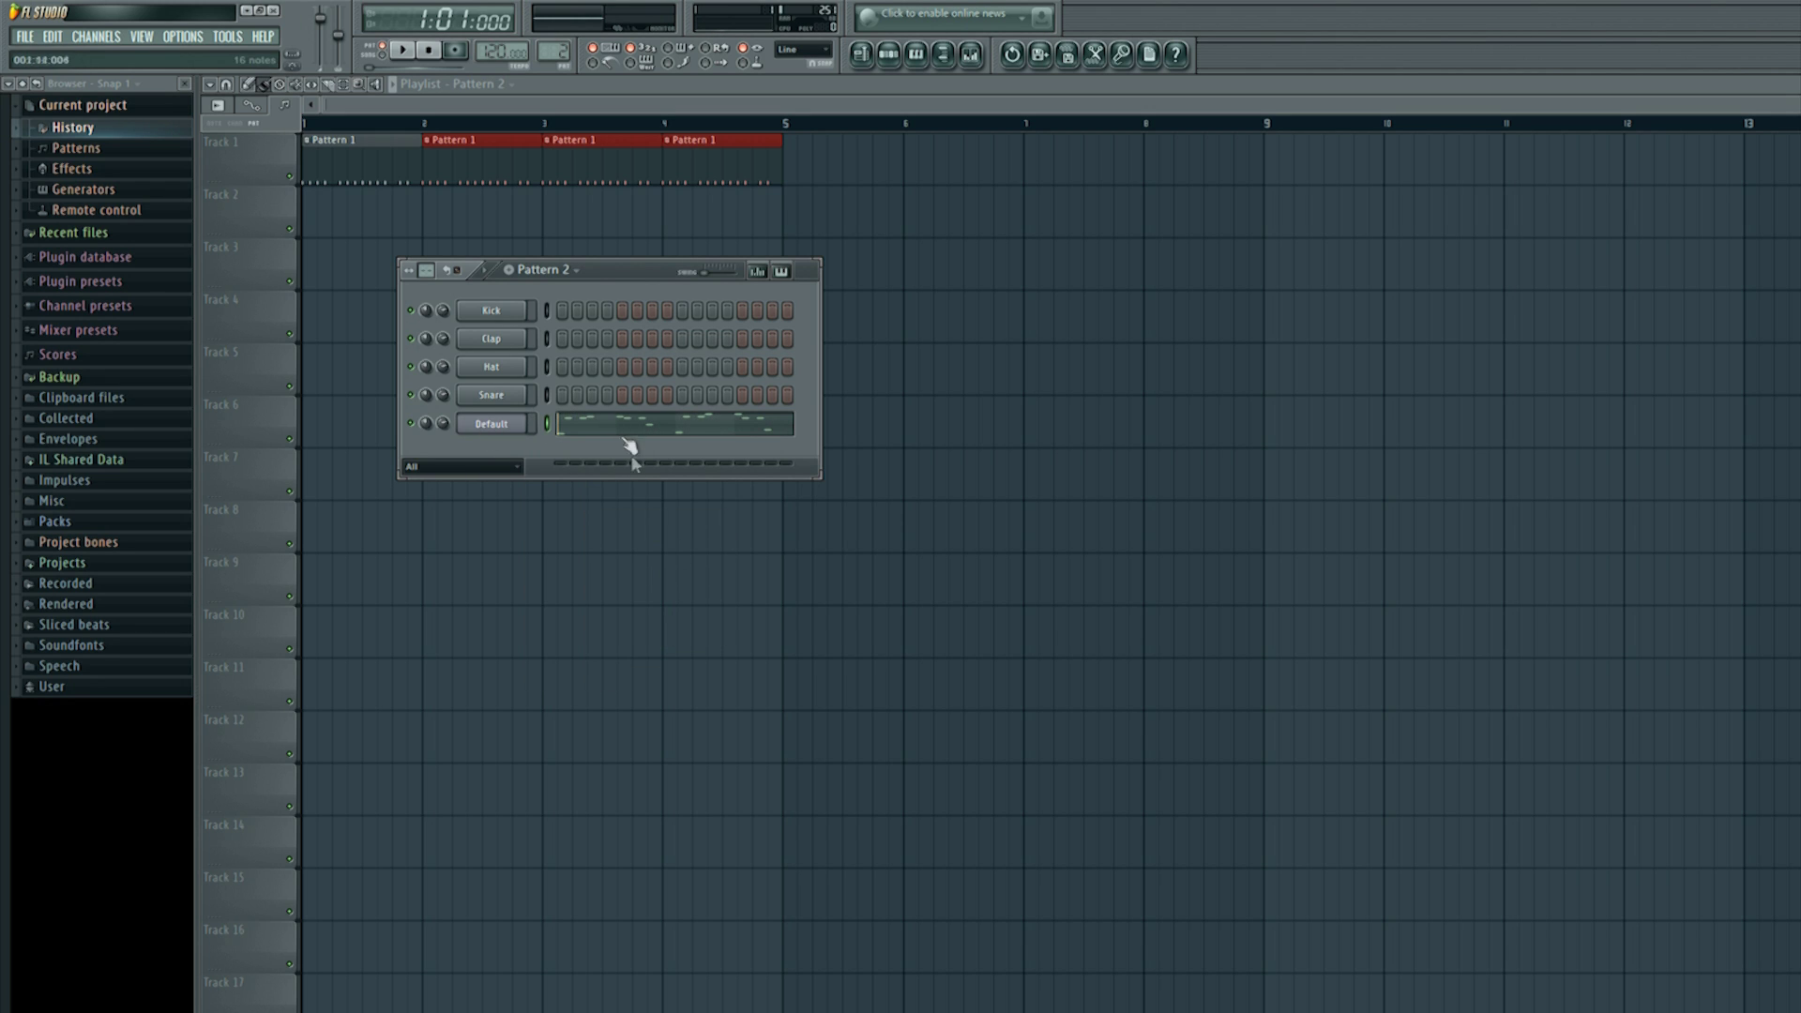
left_click(312, 217)
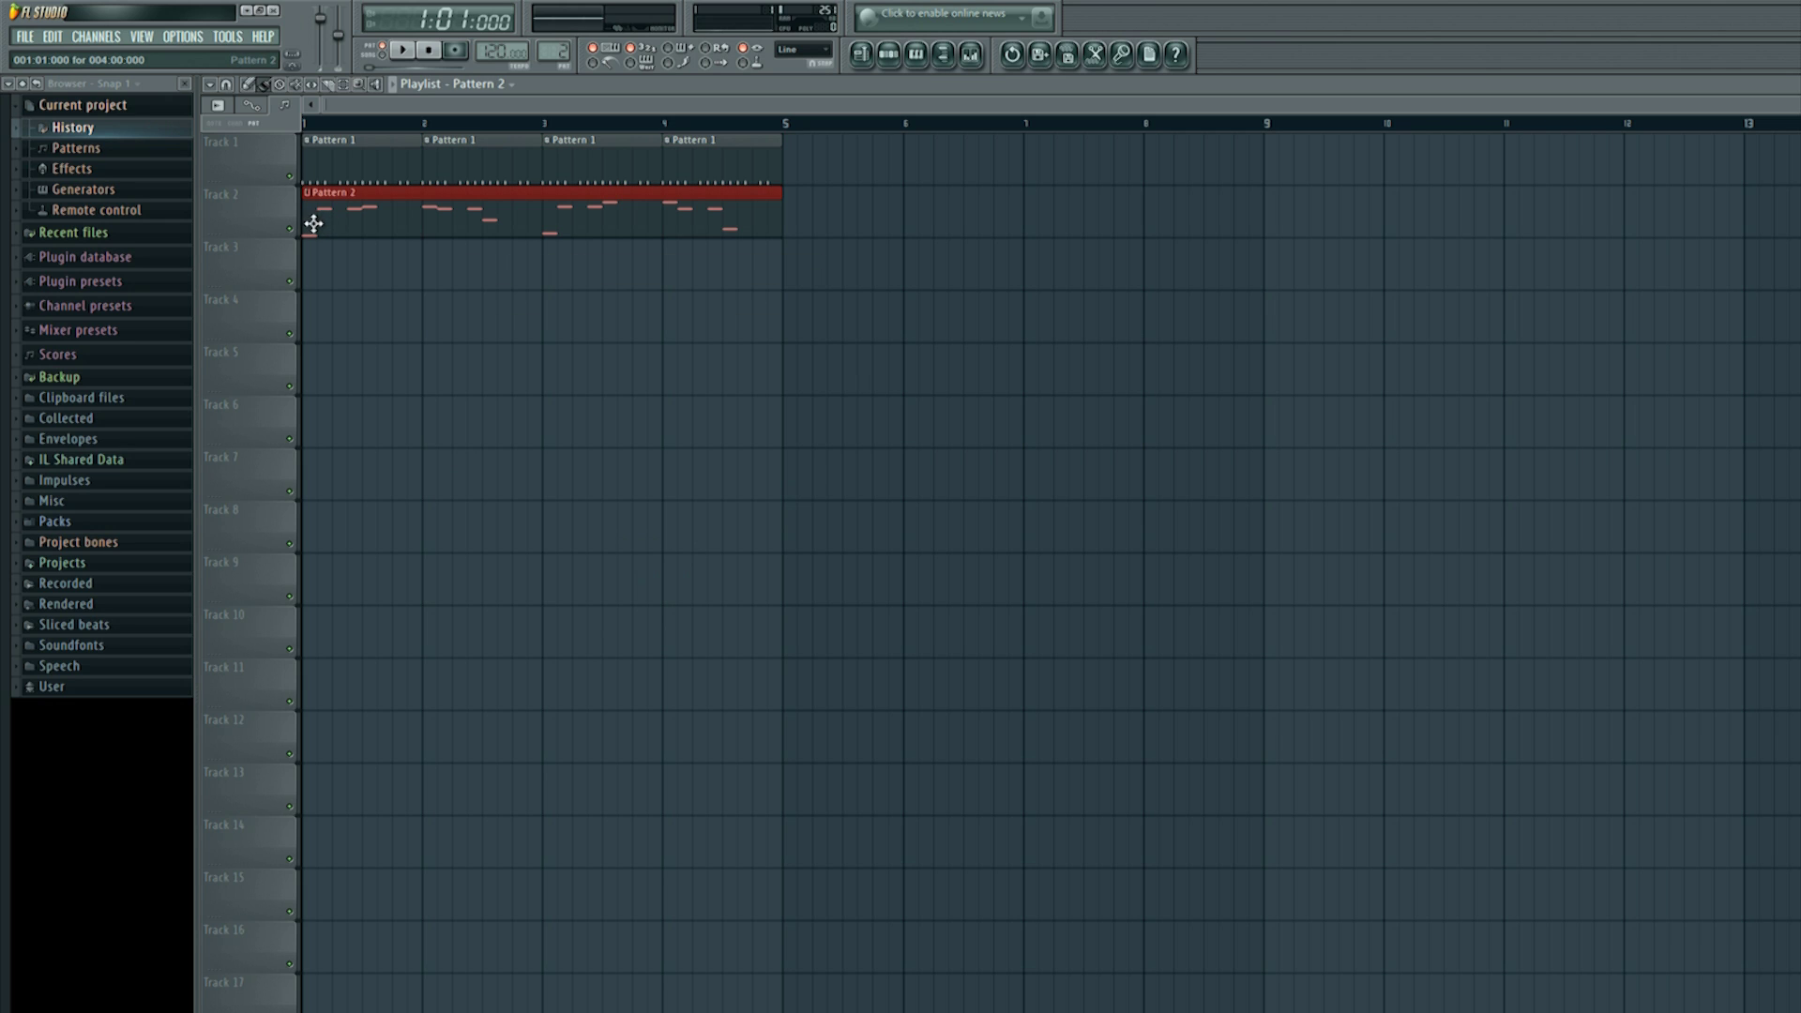
Step: Play the four-bar arrangement of drums and melody in song mode, and stop playback
left_click(382, 55)
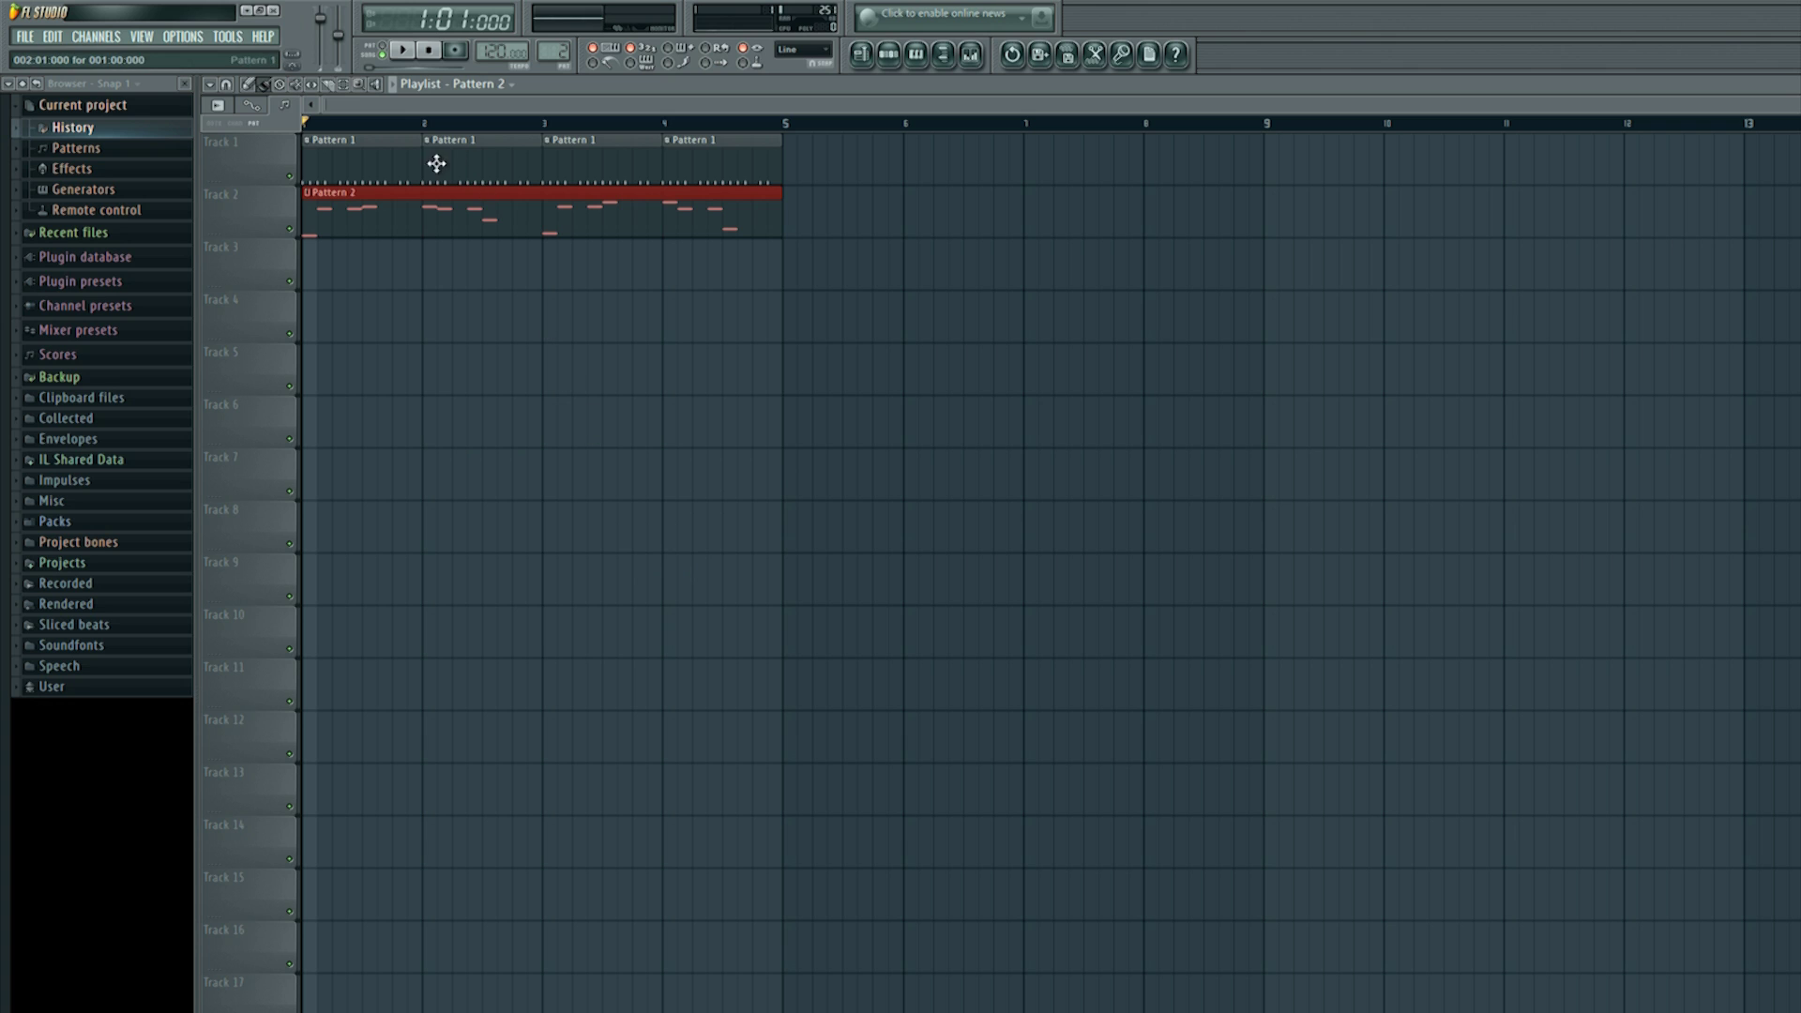
left_click(403, 53)
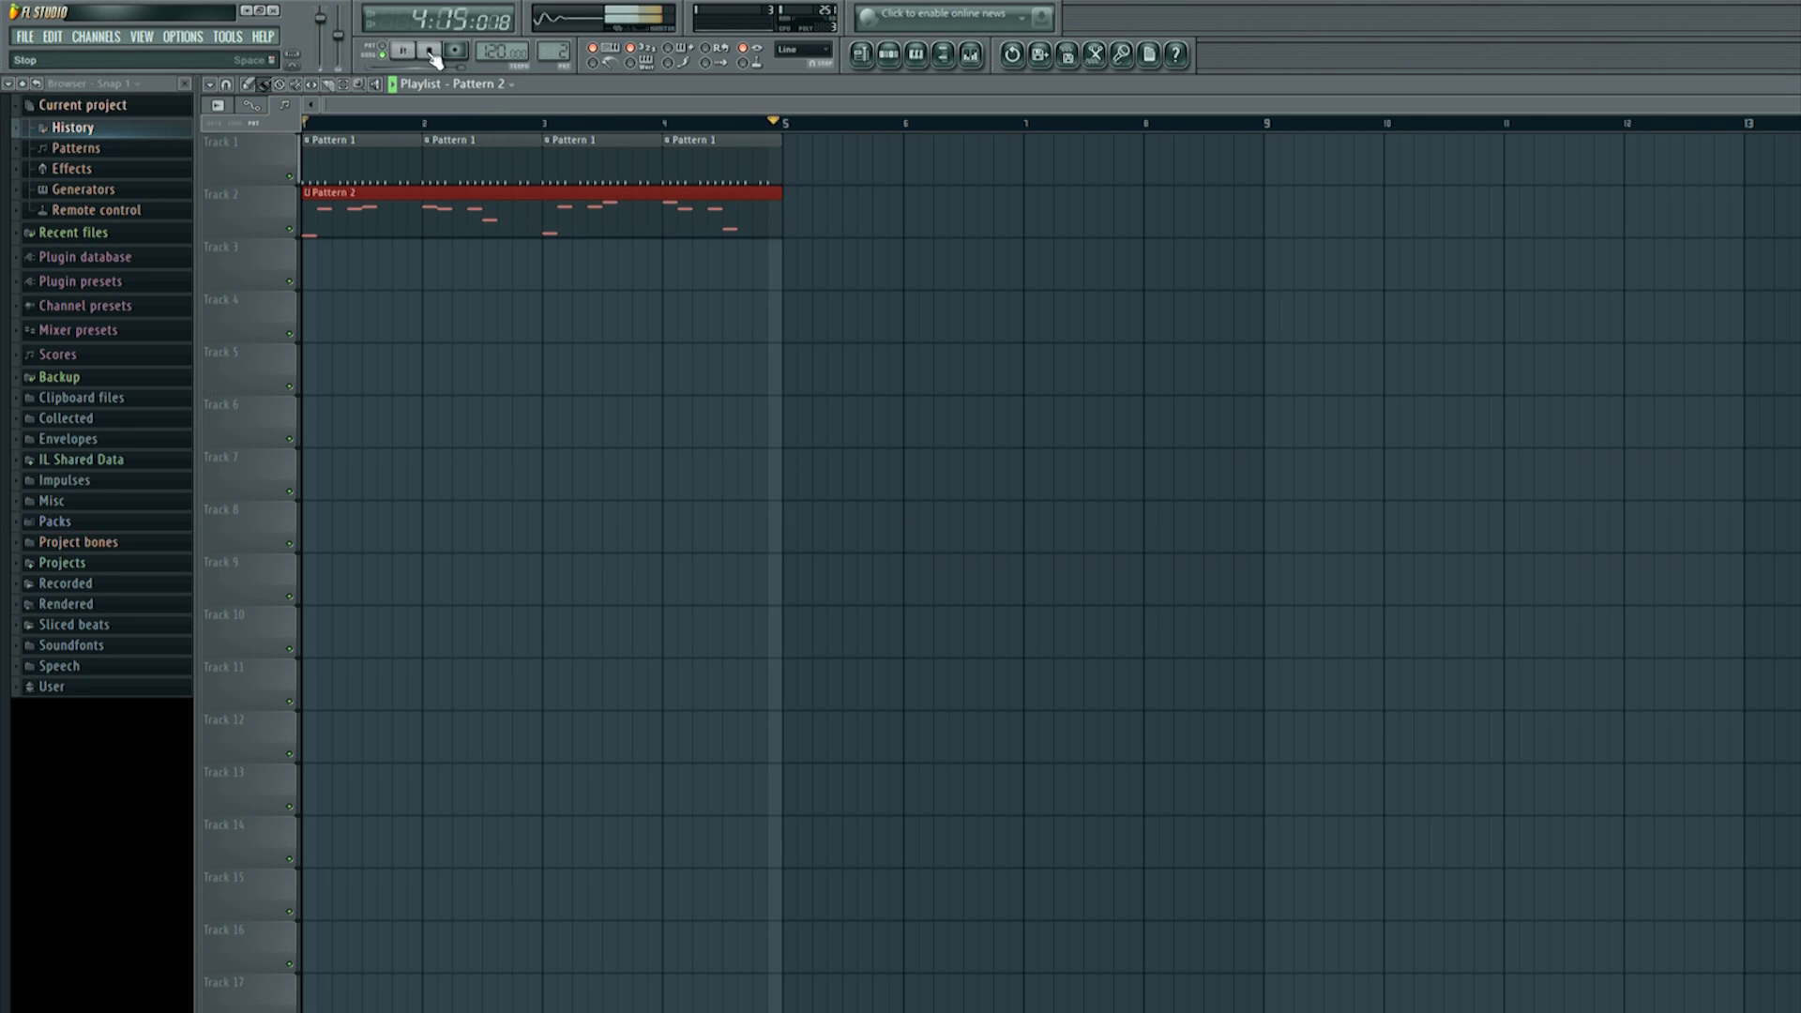
left_click(429, 52)
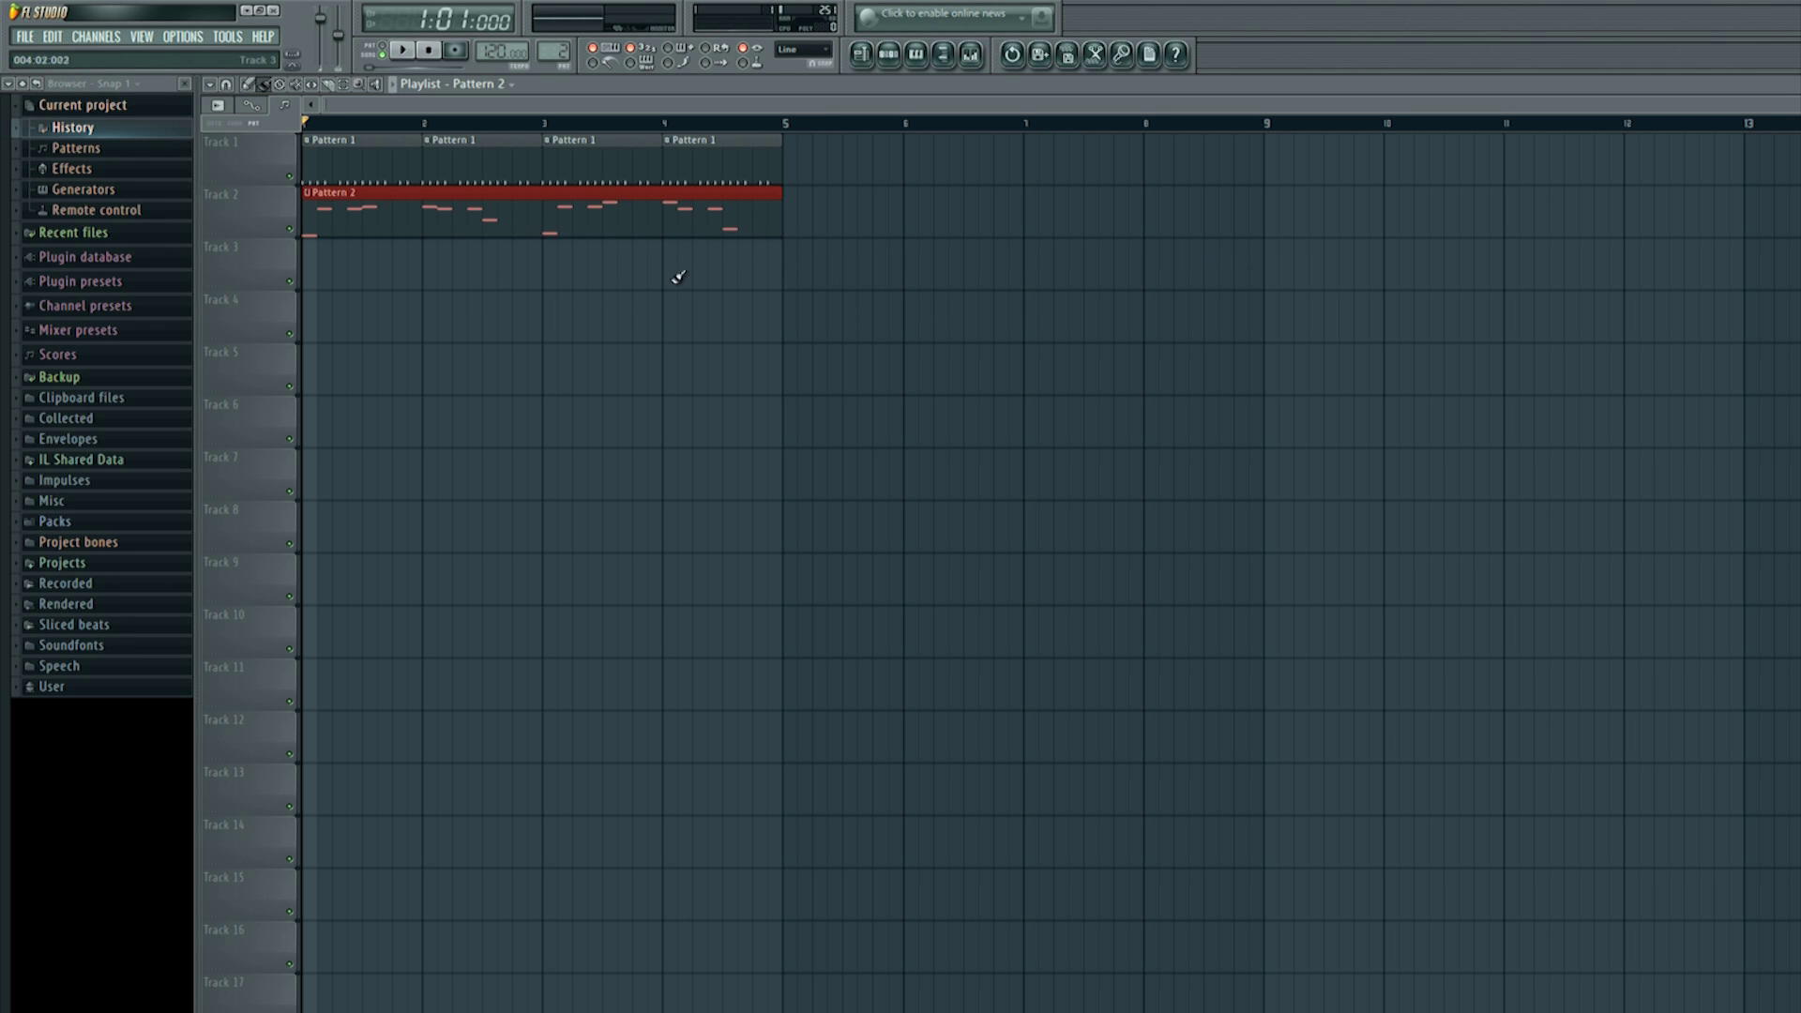
Step: Select bars 1 to 4 in the playlist, create a tempo automation clip over them and deselect the pattern clips
left_click(347, 85)
left_click(305, 131)
left_click_drag(304, 131, 784, 178)
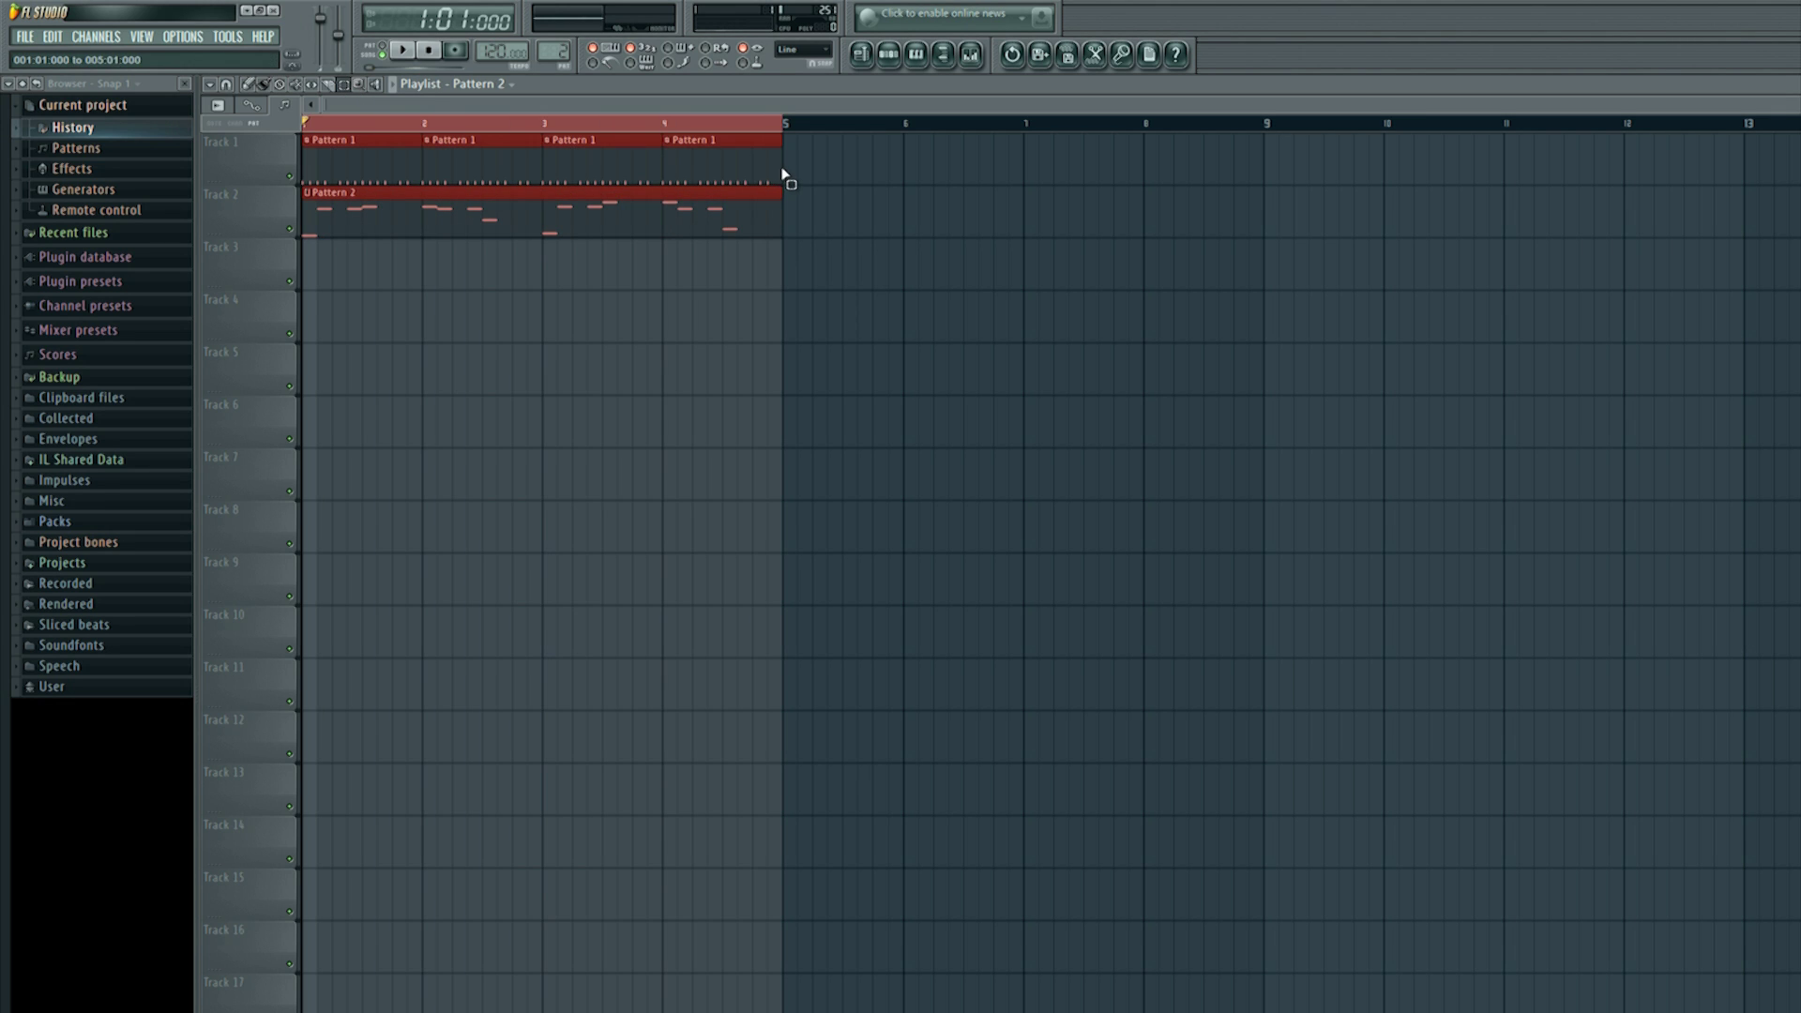
right_click(498, 50)
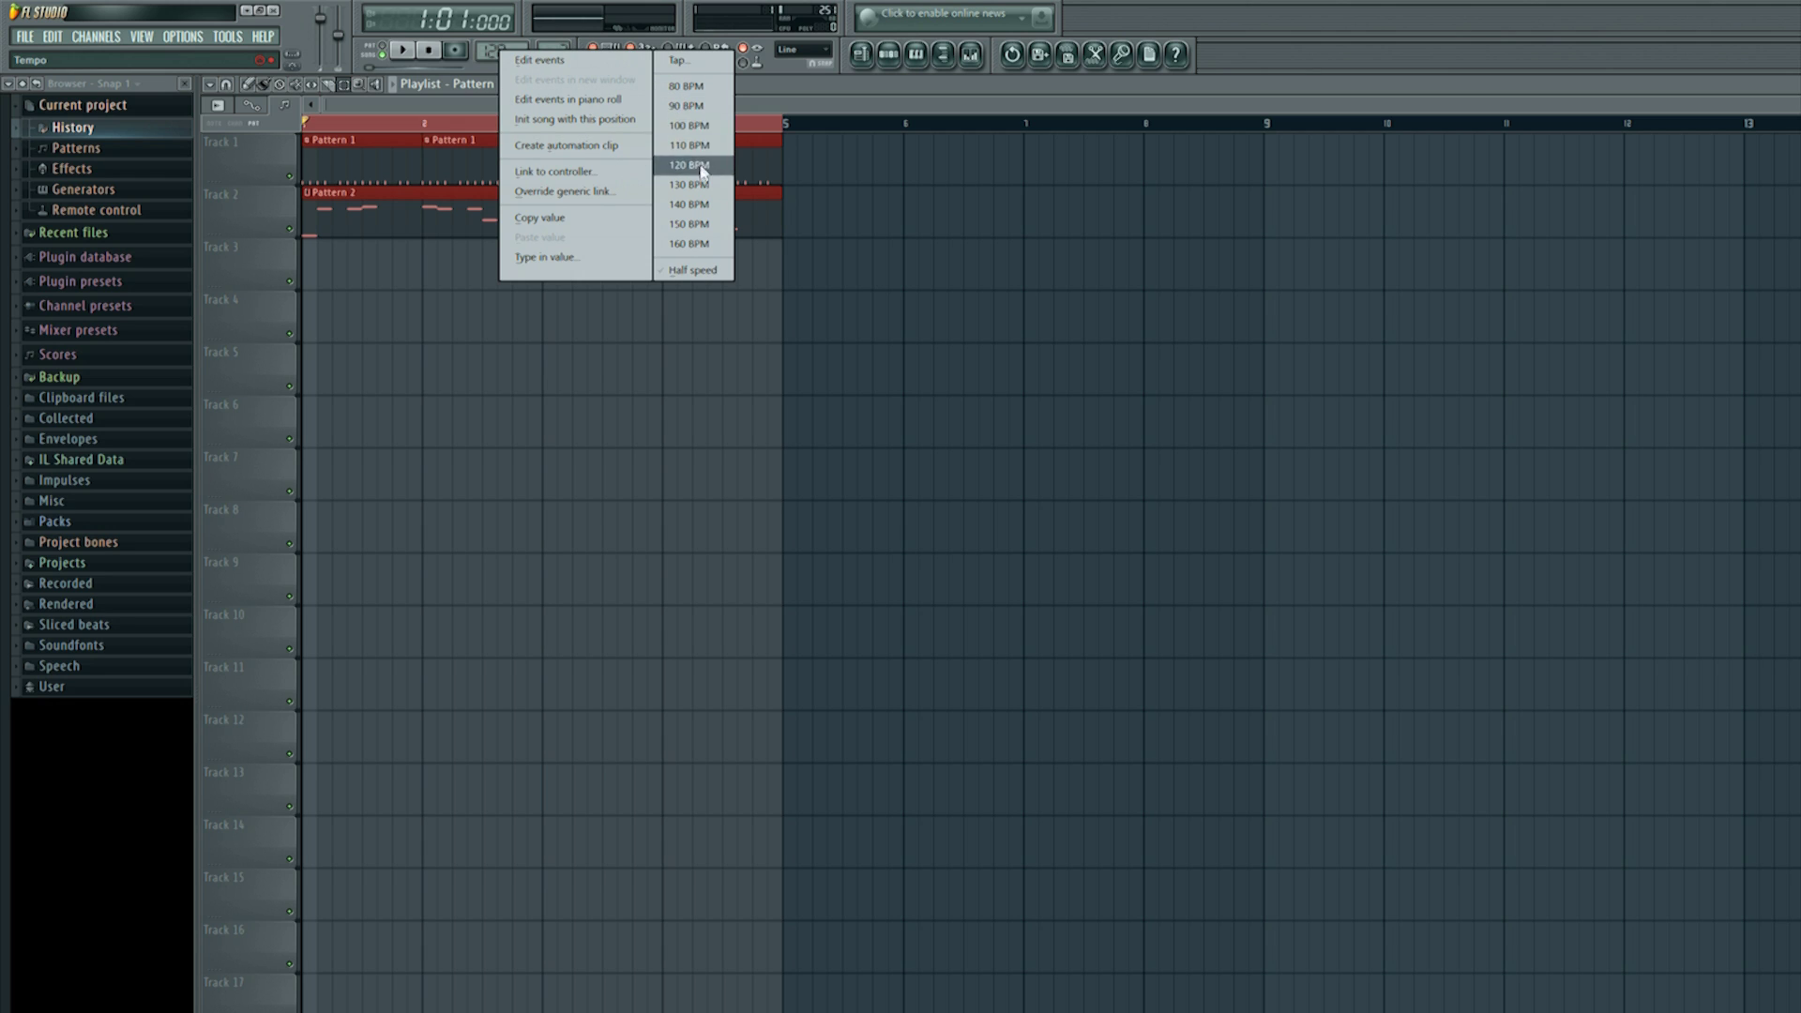
left_click(551, 148)
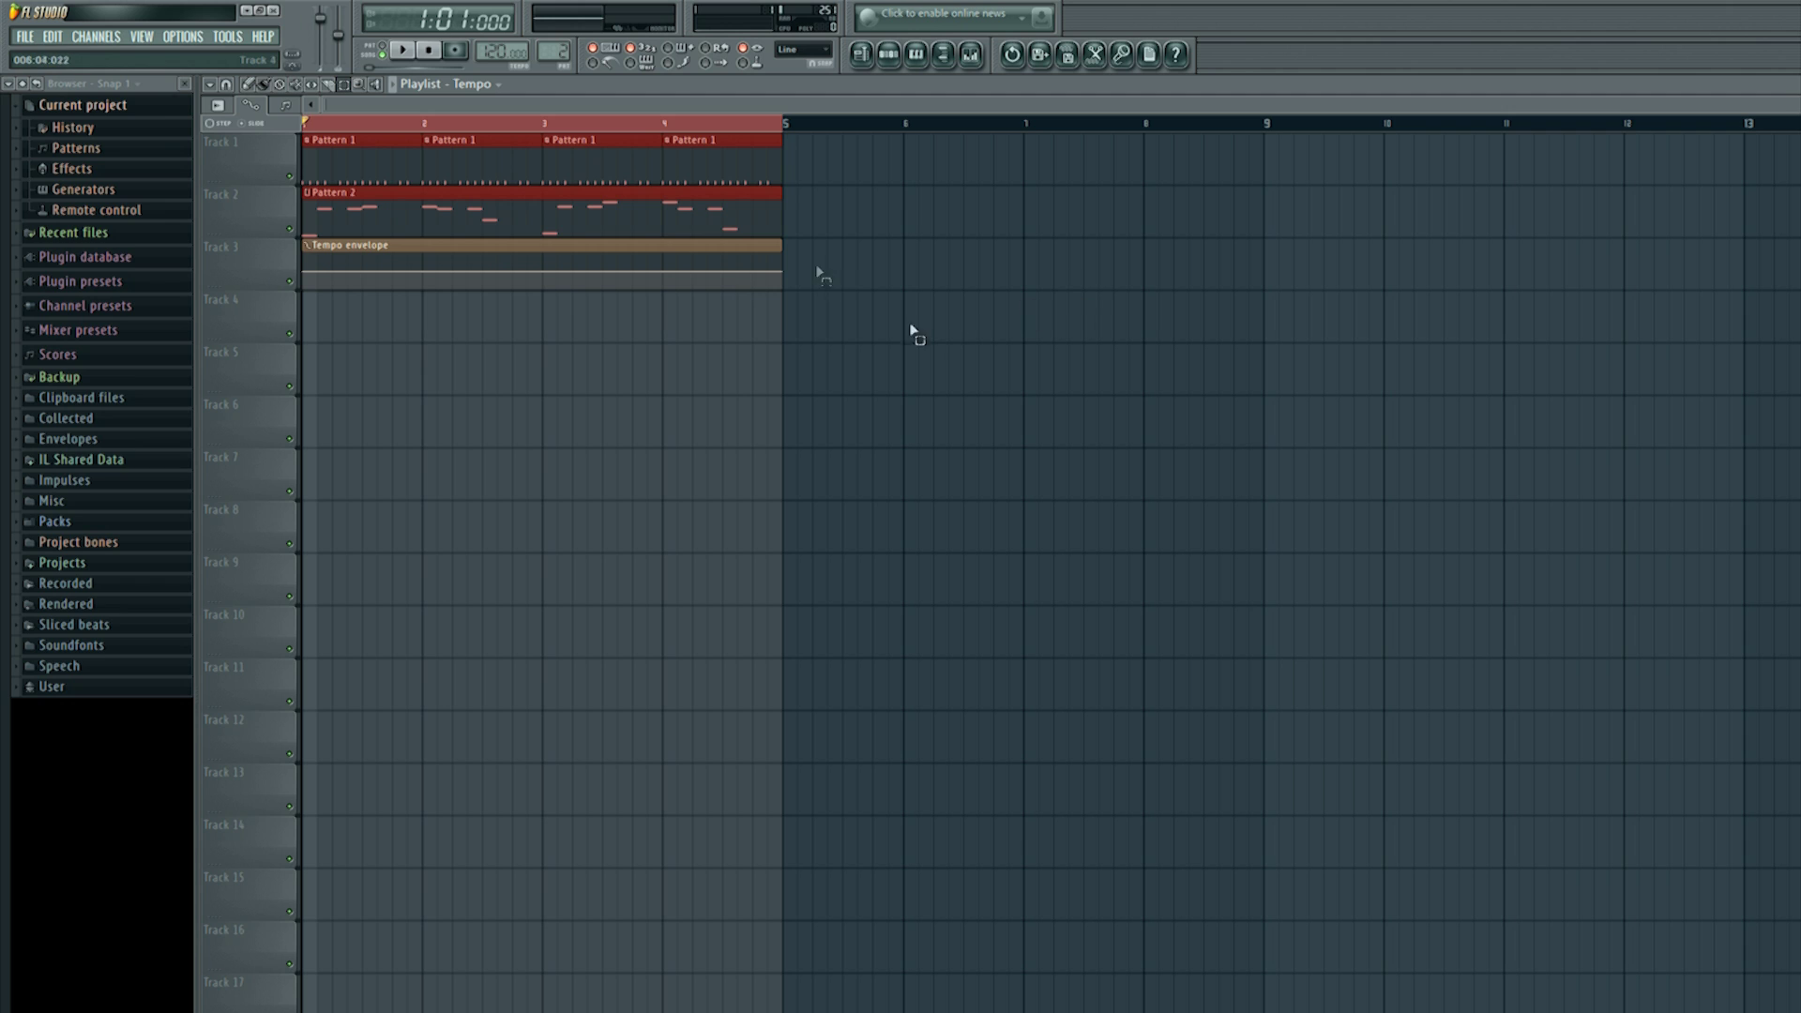
left_click(866, 225)
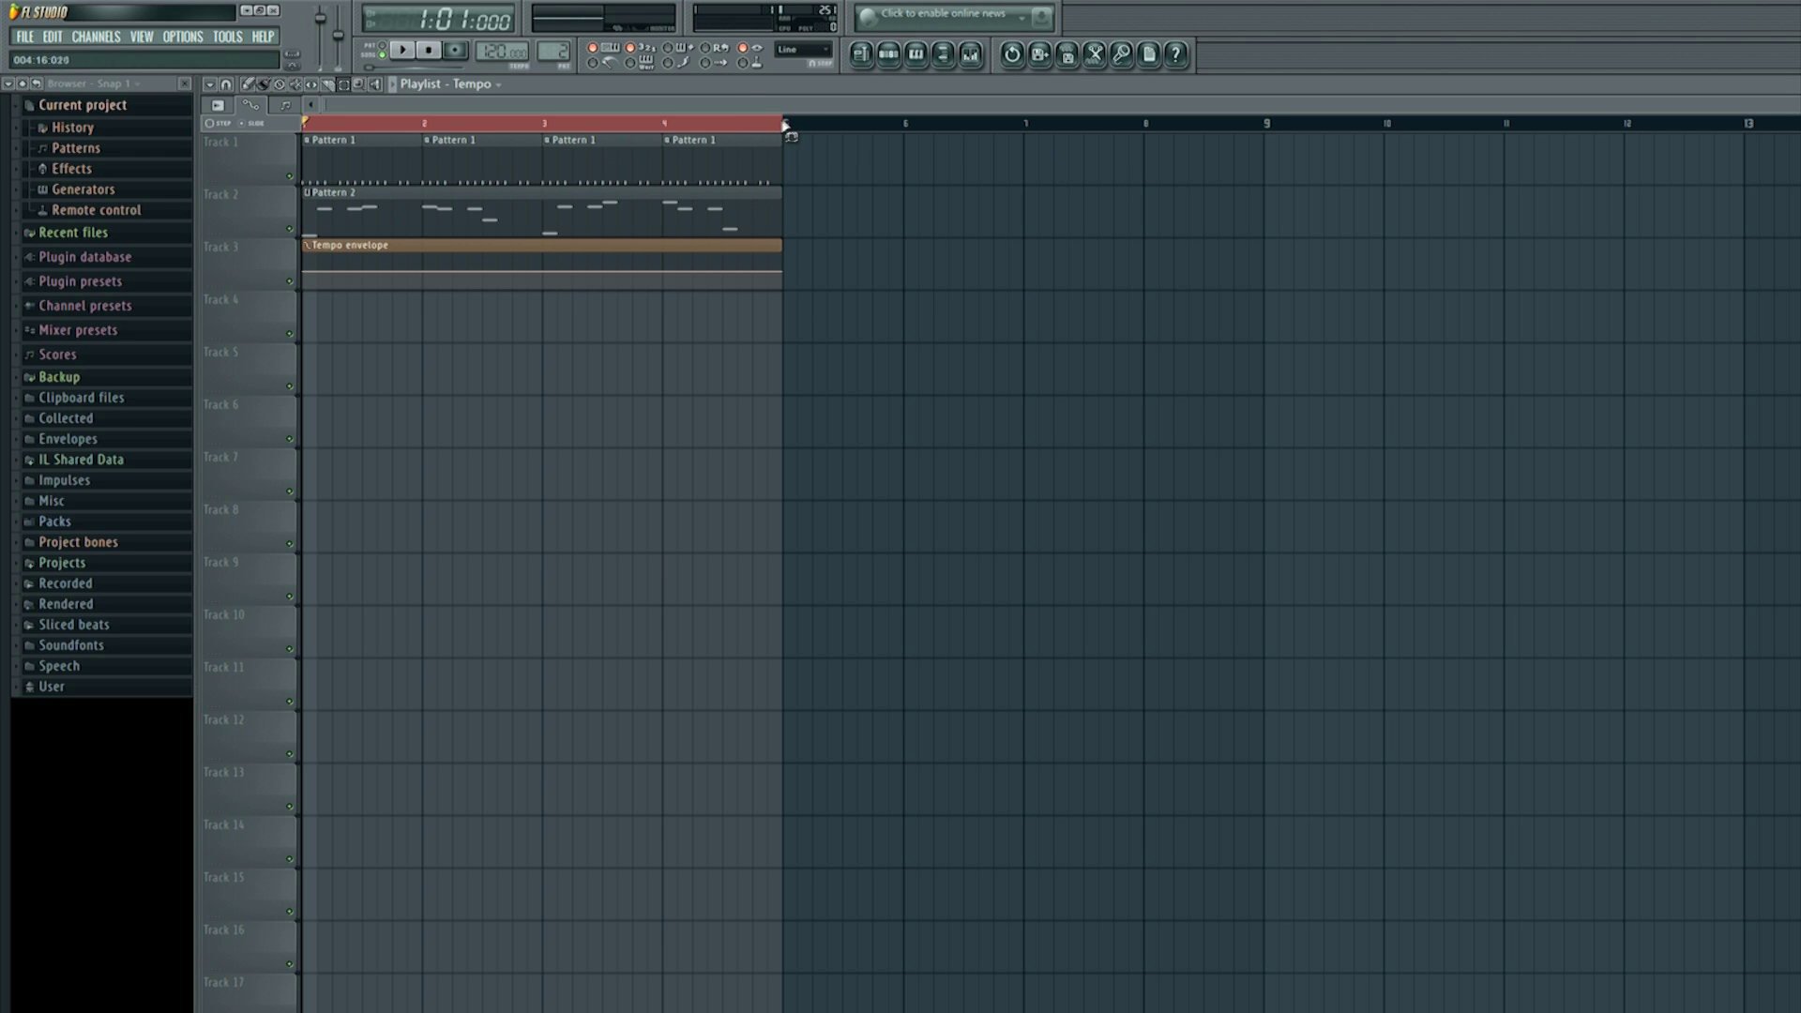
Step: Create a second tempo automation clip over bars 5 to 8 and move it to Track 3 beside the first one
left_click_drag(786, 125, 1264, 165)
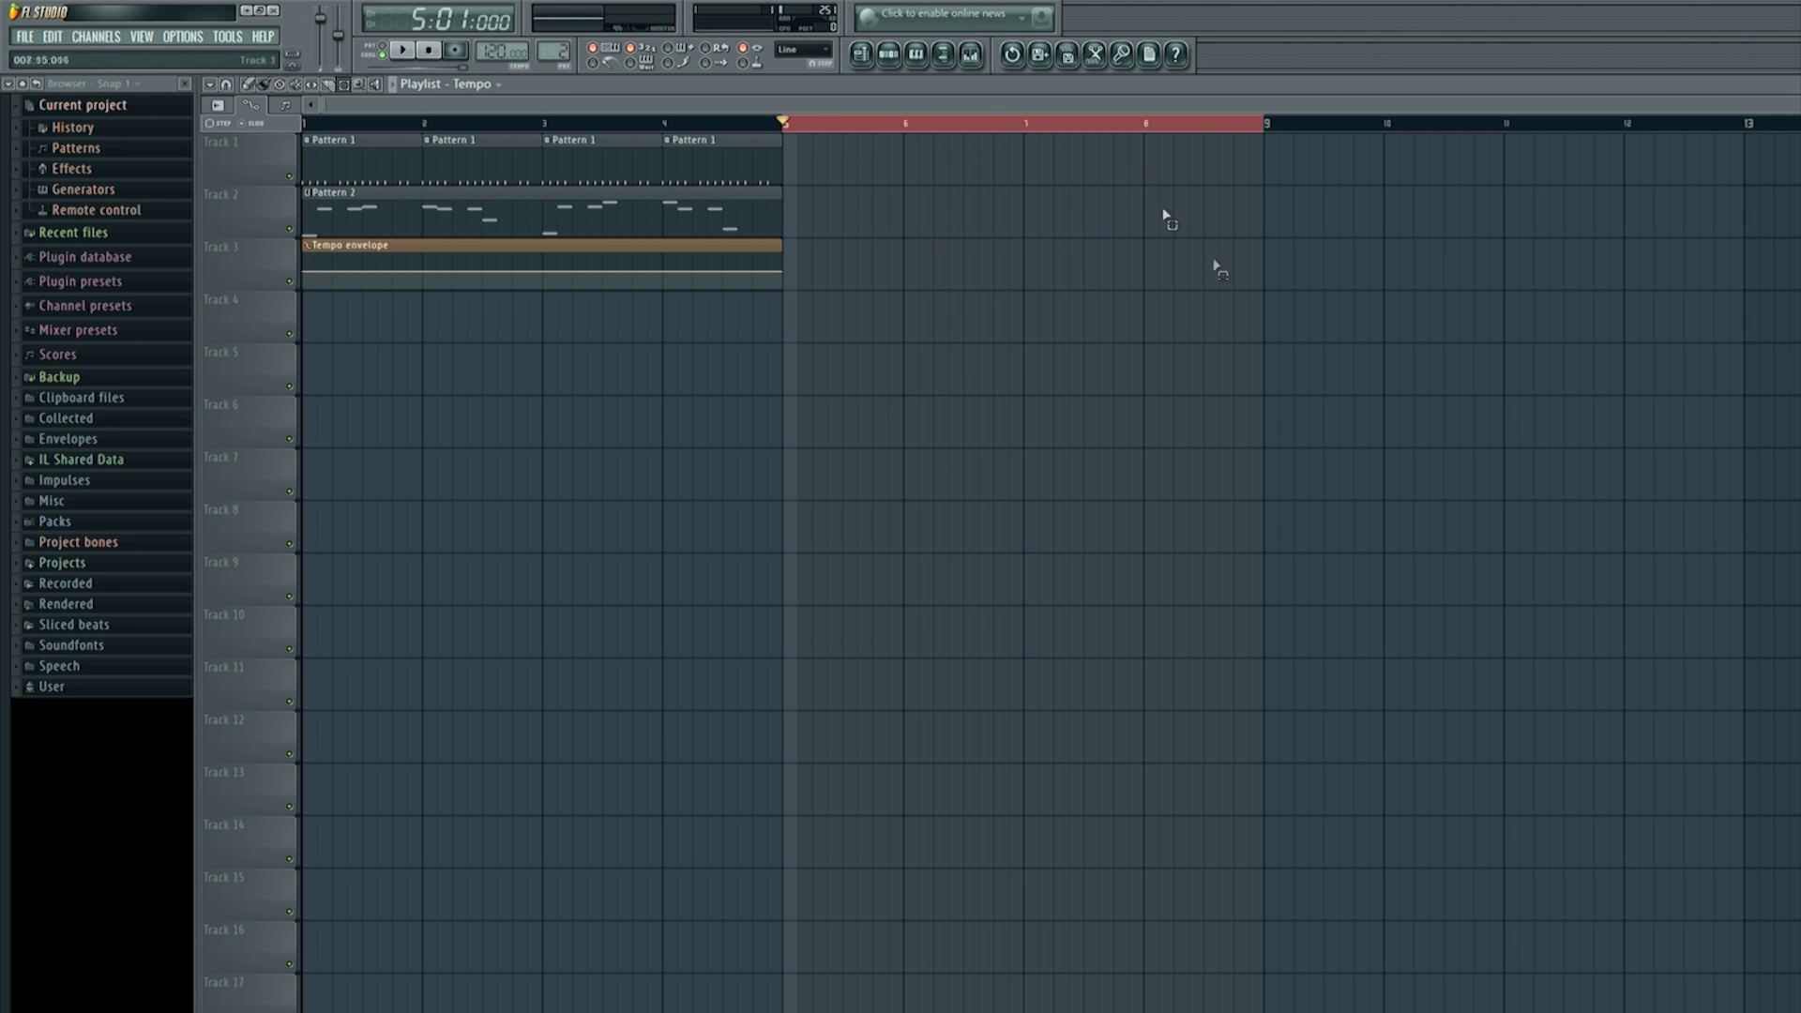
right_click(494, 54)
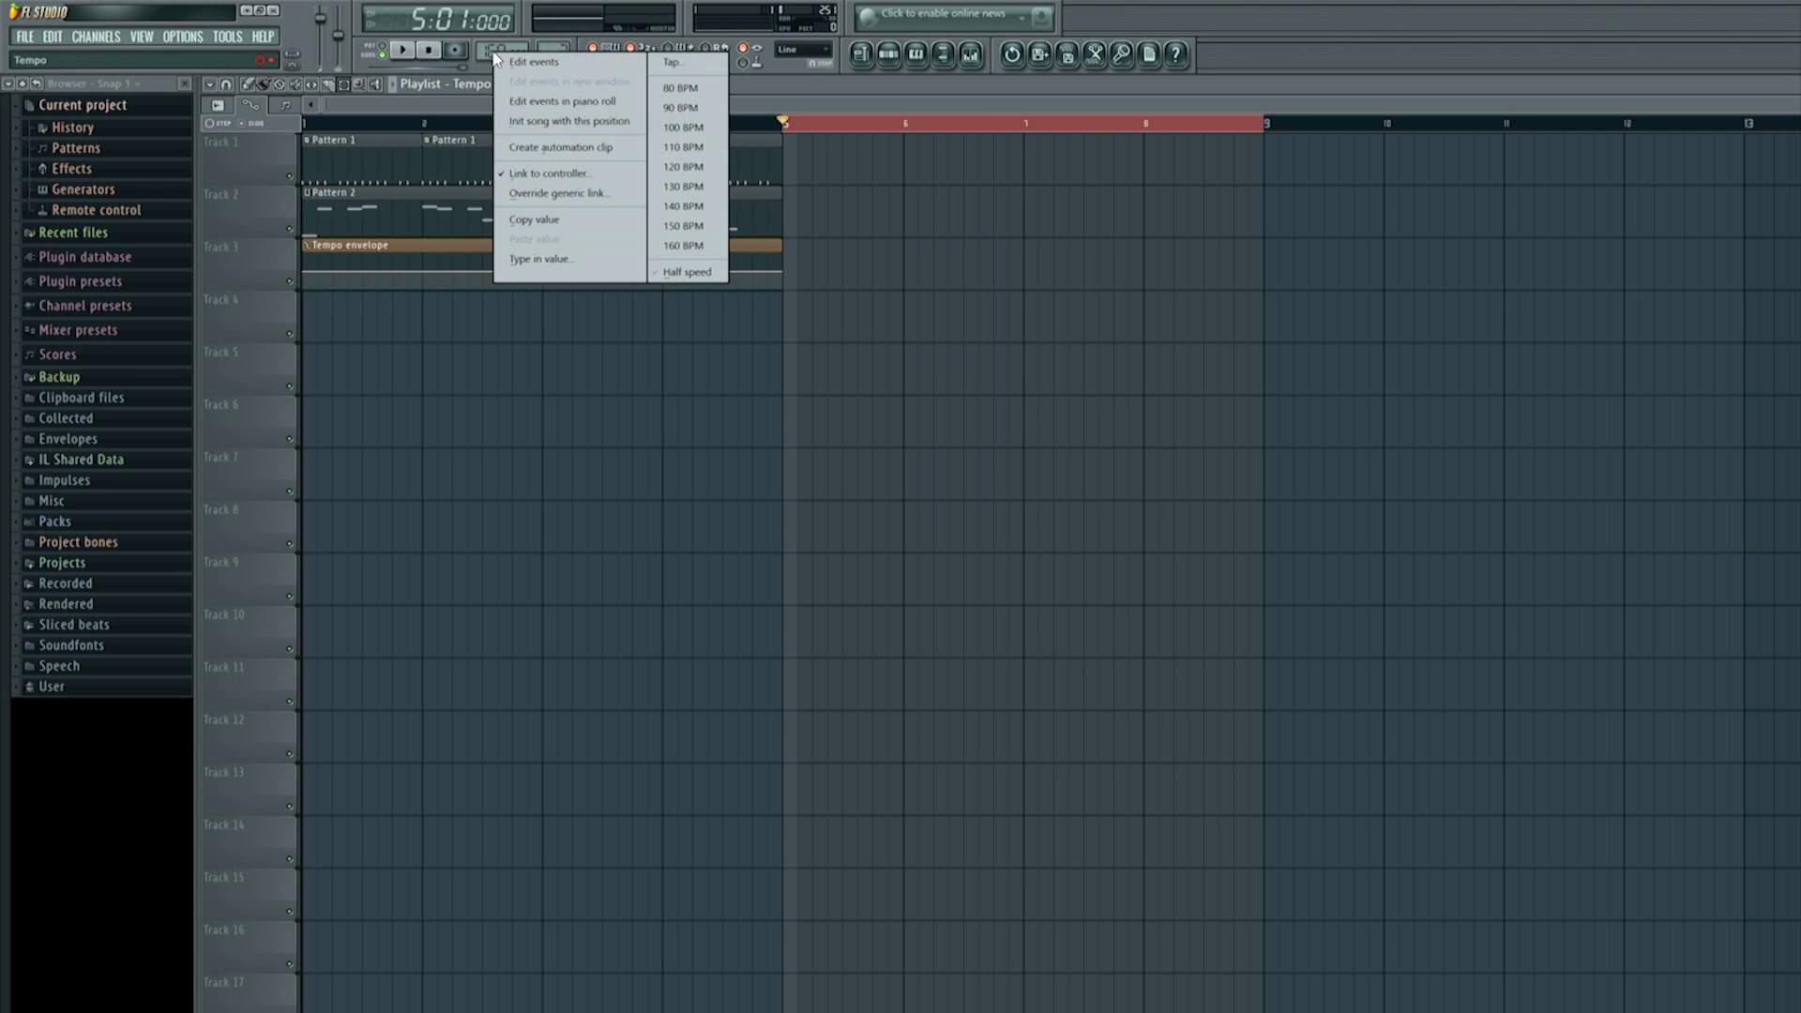
left_click(549, 149)
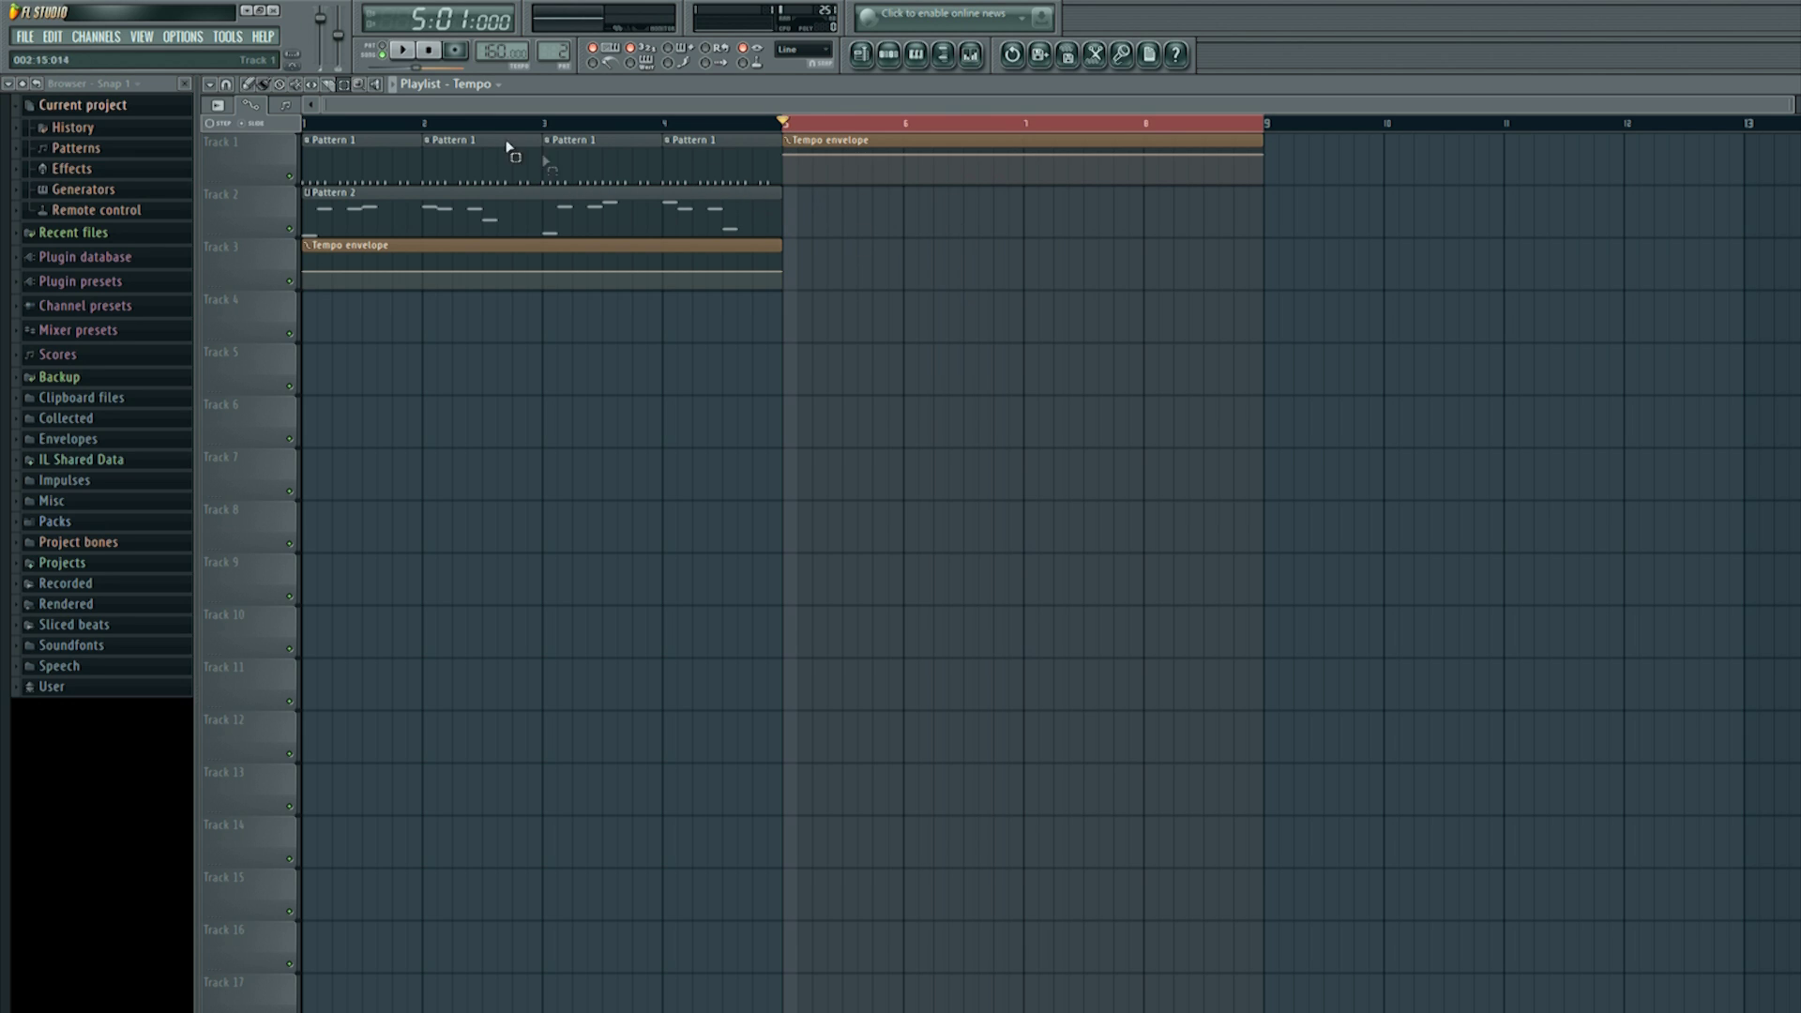
left_click(265, 85)
left_click_drag(847, 139, 846, 246)
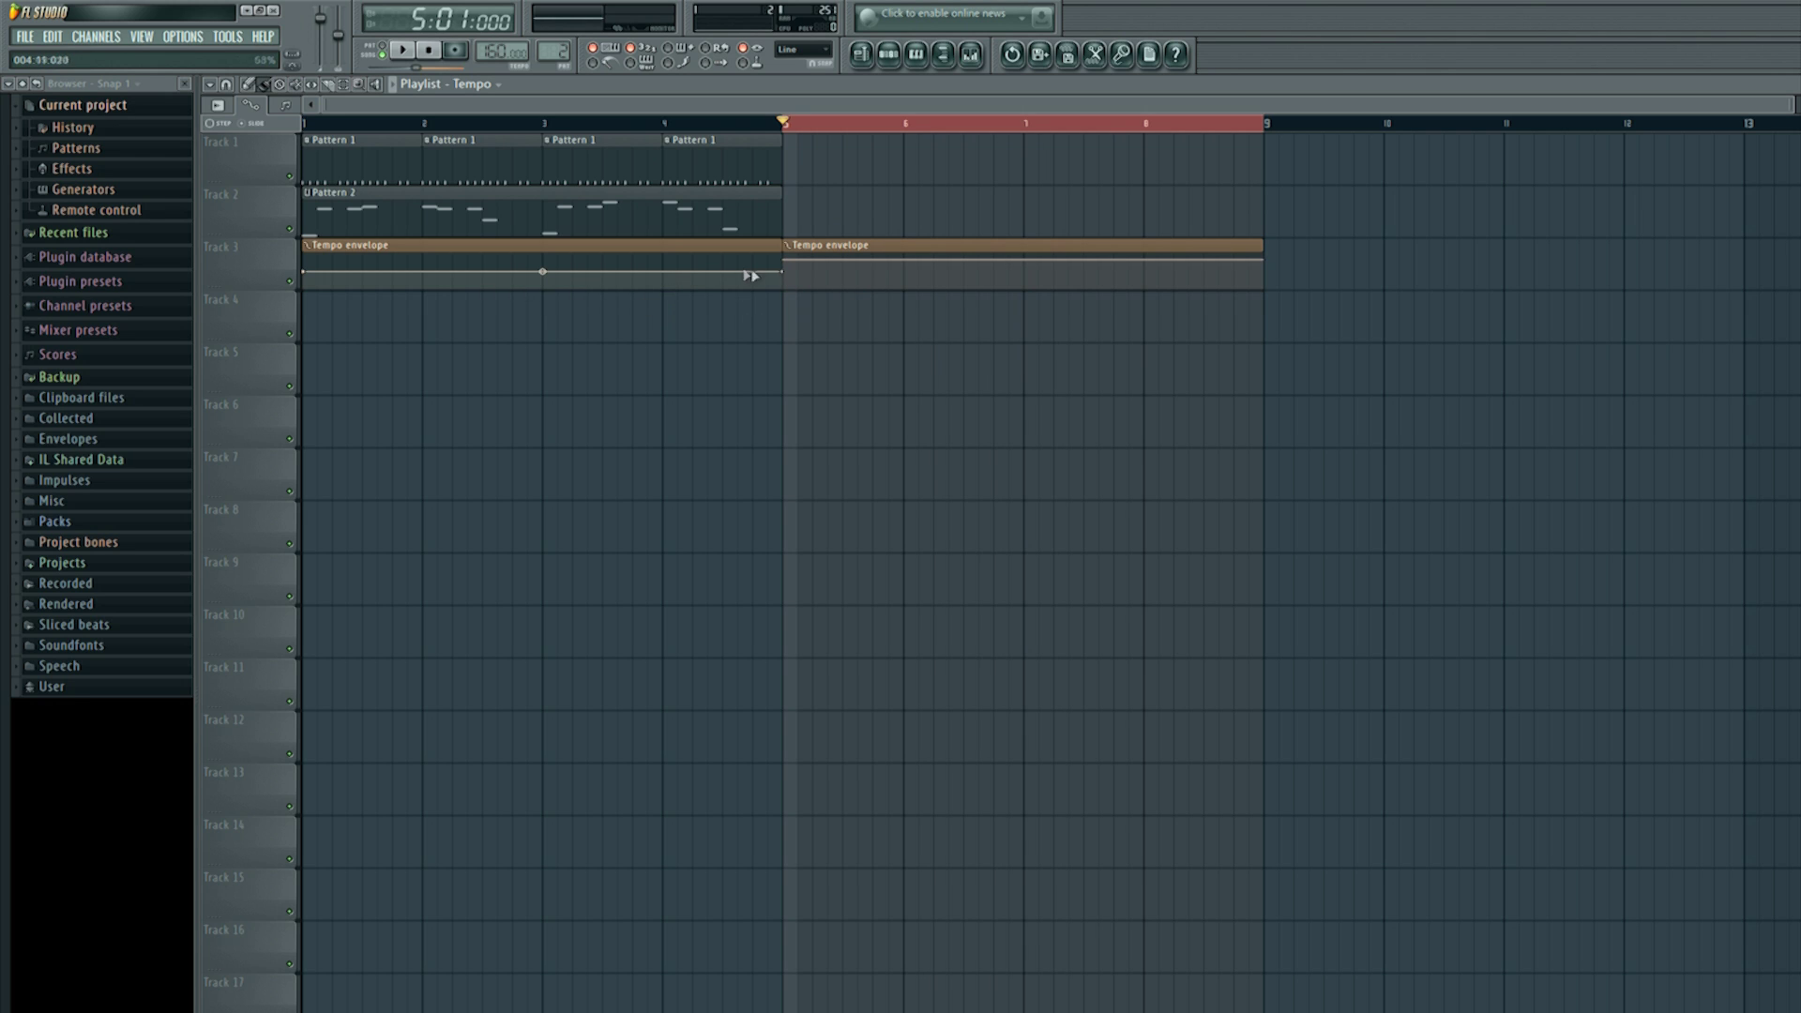
left_click(827, 269)
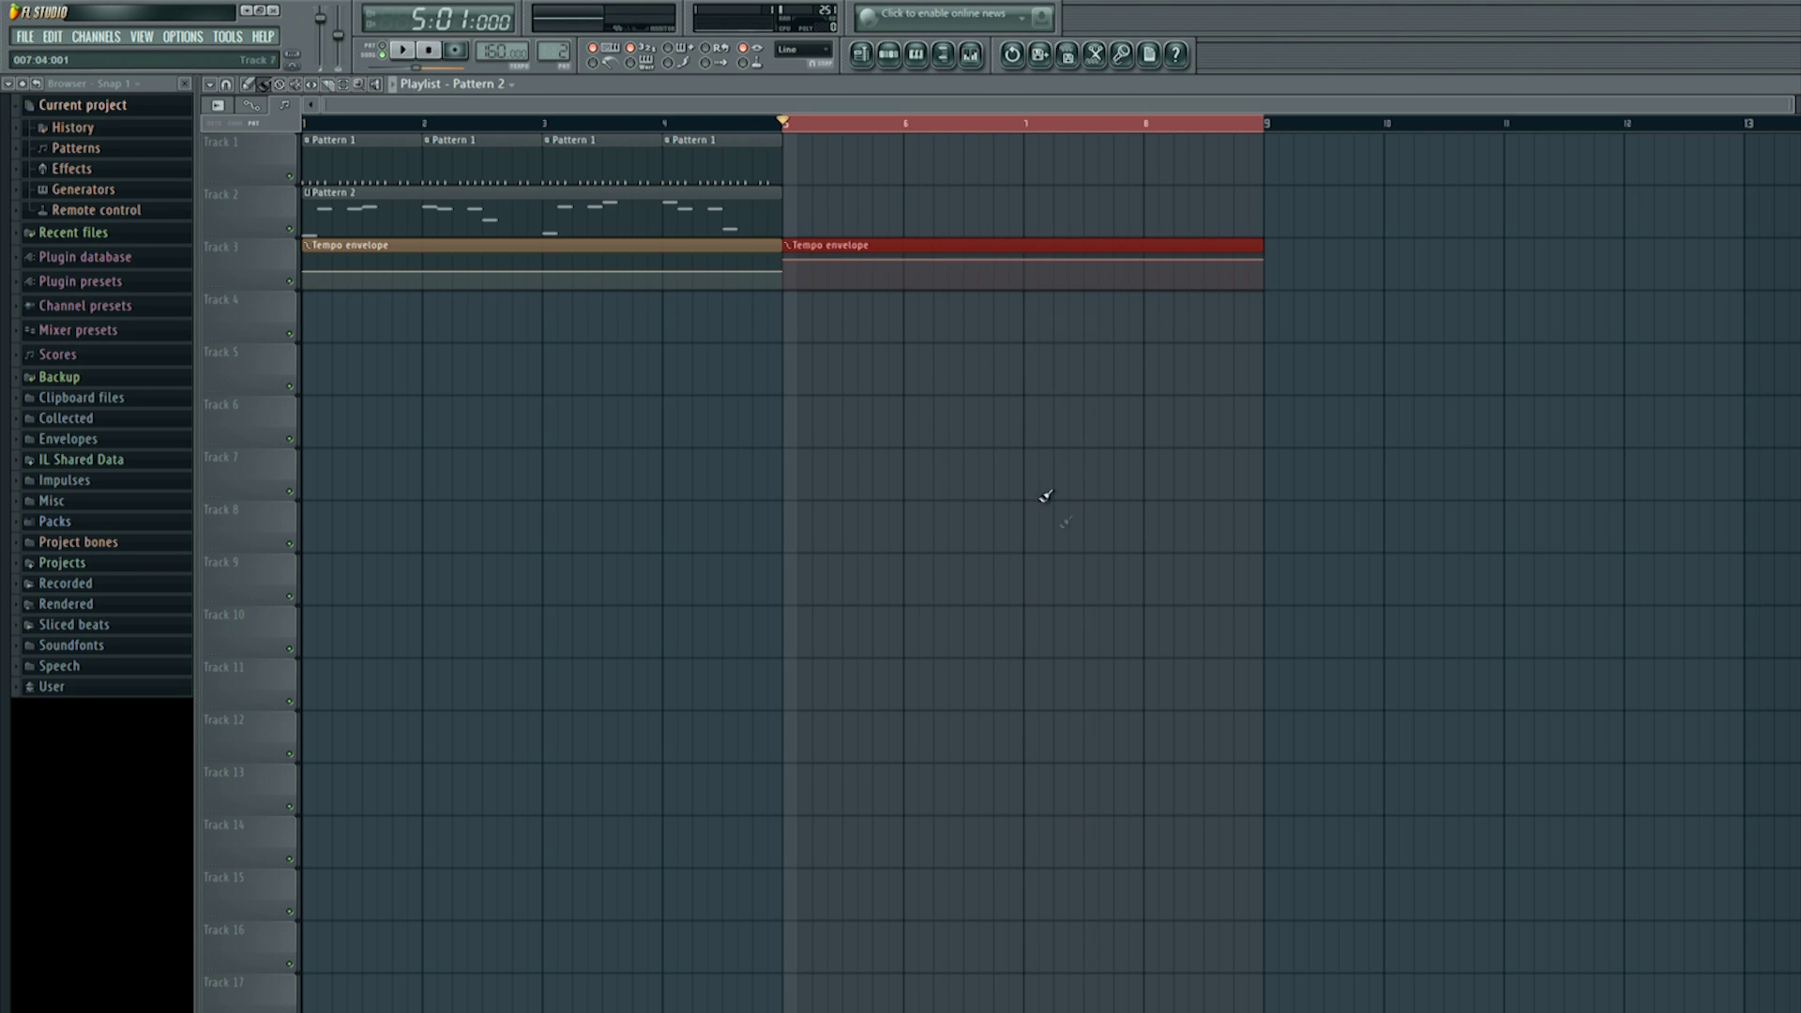
Step: Program Pattern 3 with kick on steps 1, 5, 9 and 13, clap on 5 and 13, and hat on all 16 steps
left_click(888, 54)
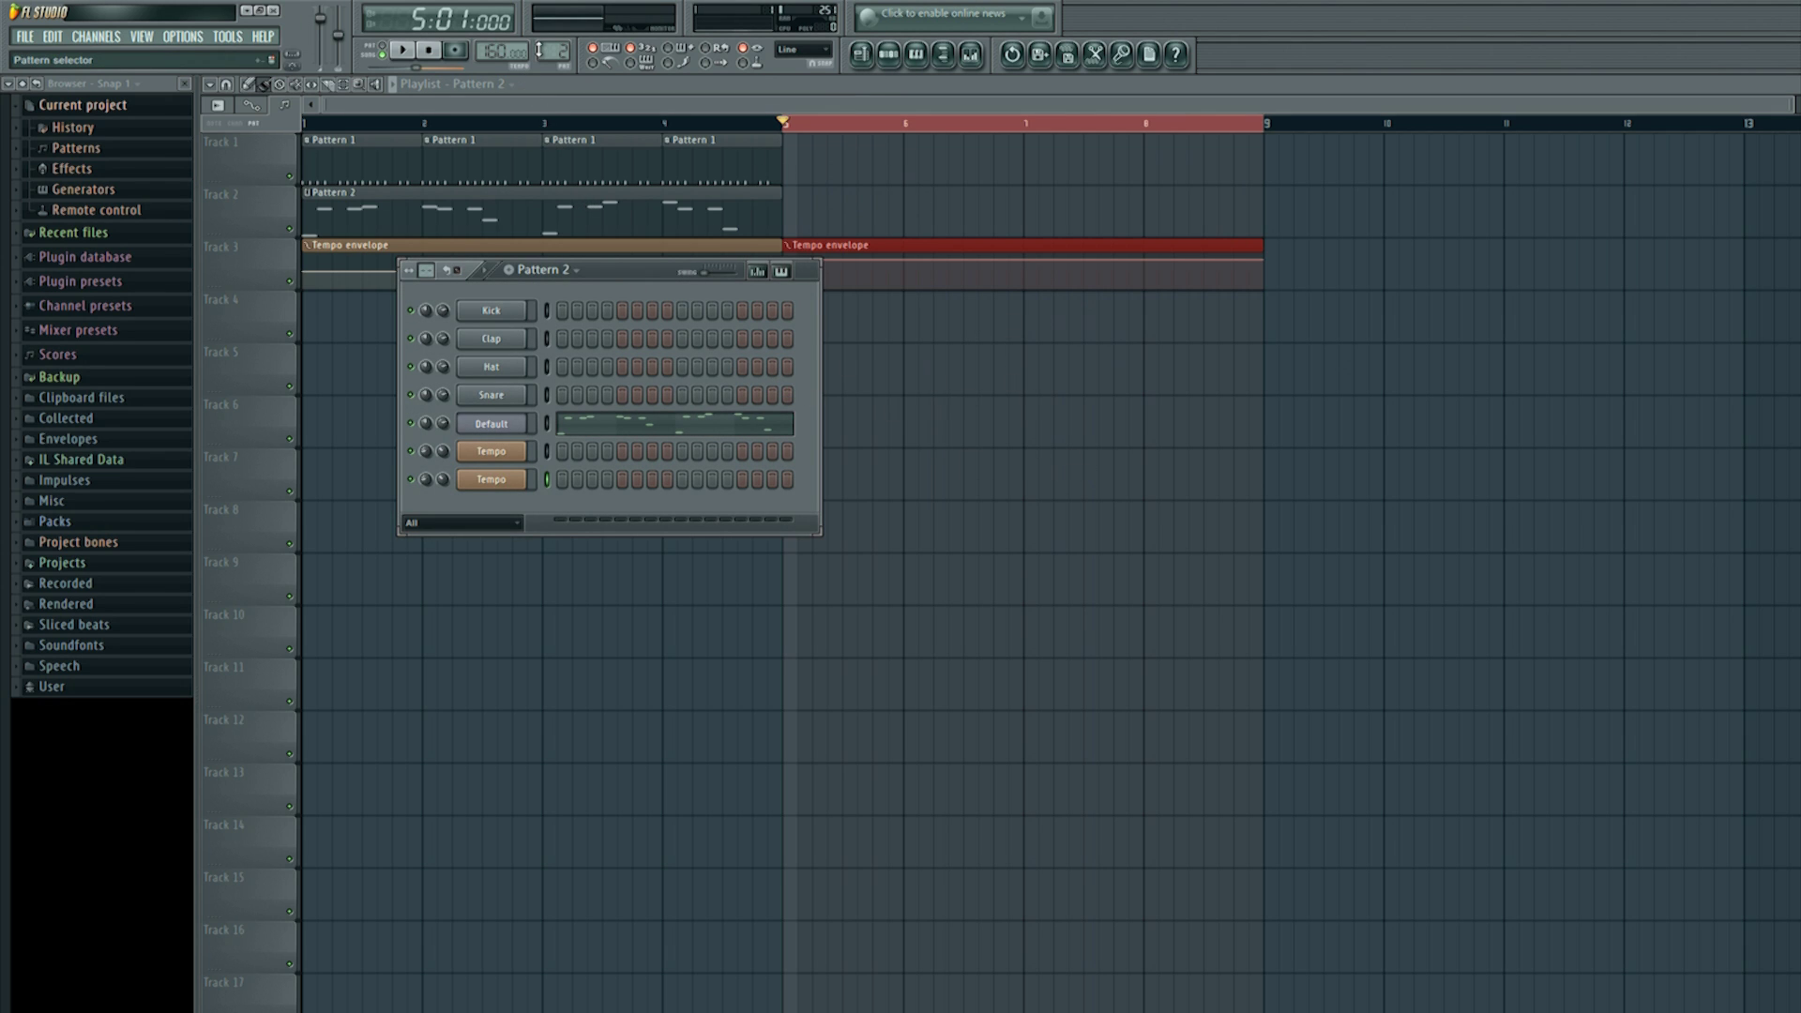
scroll(554, 51, "up", 1)
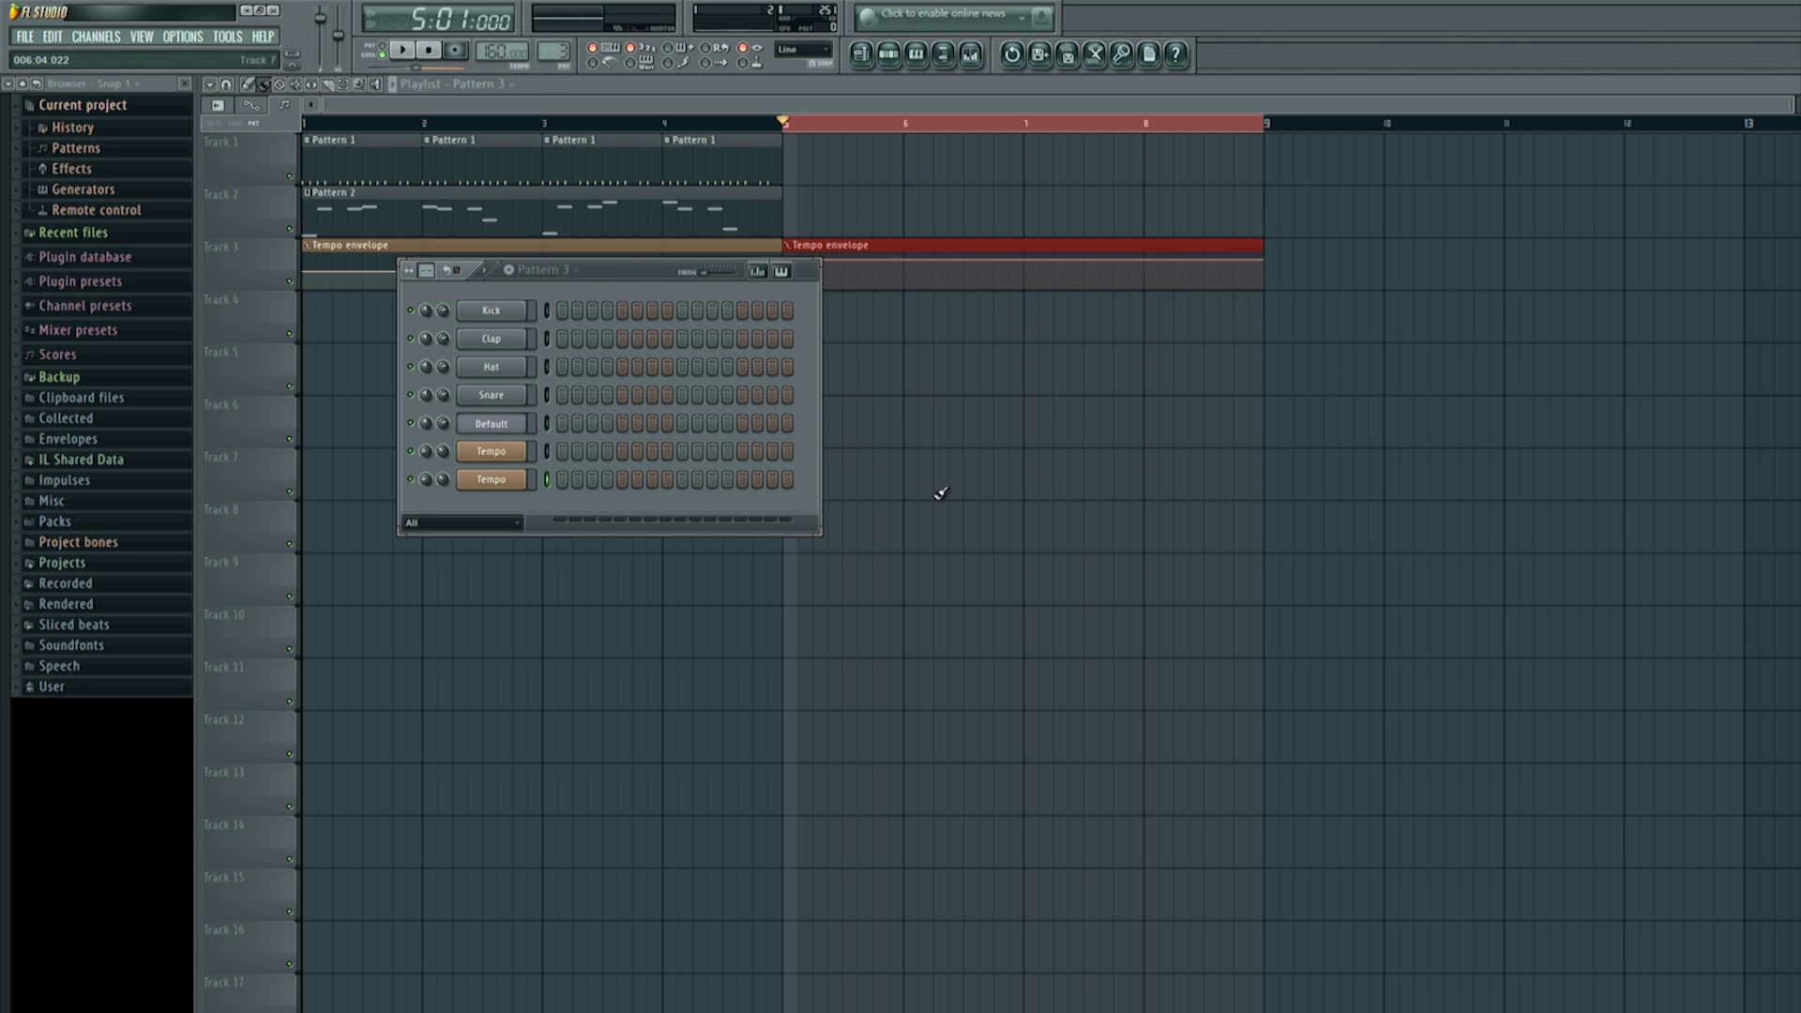
left_click(561, 310)
left_click(622, 311)
left_click(741, 311)
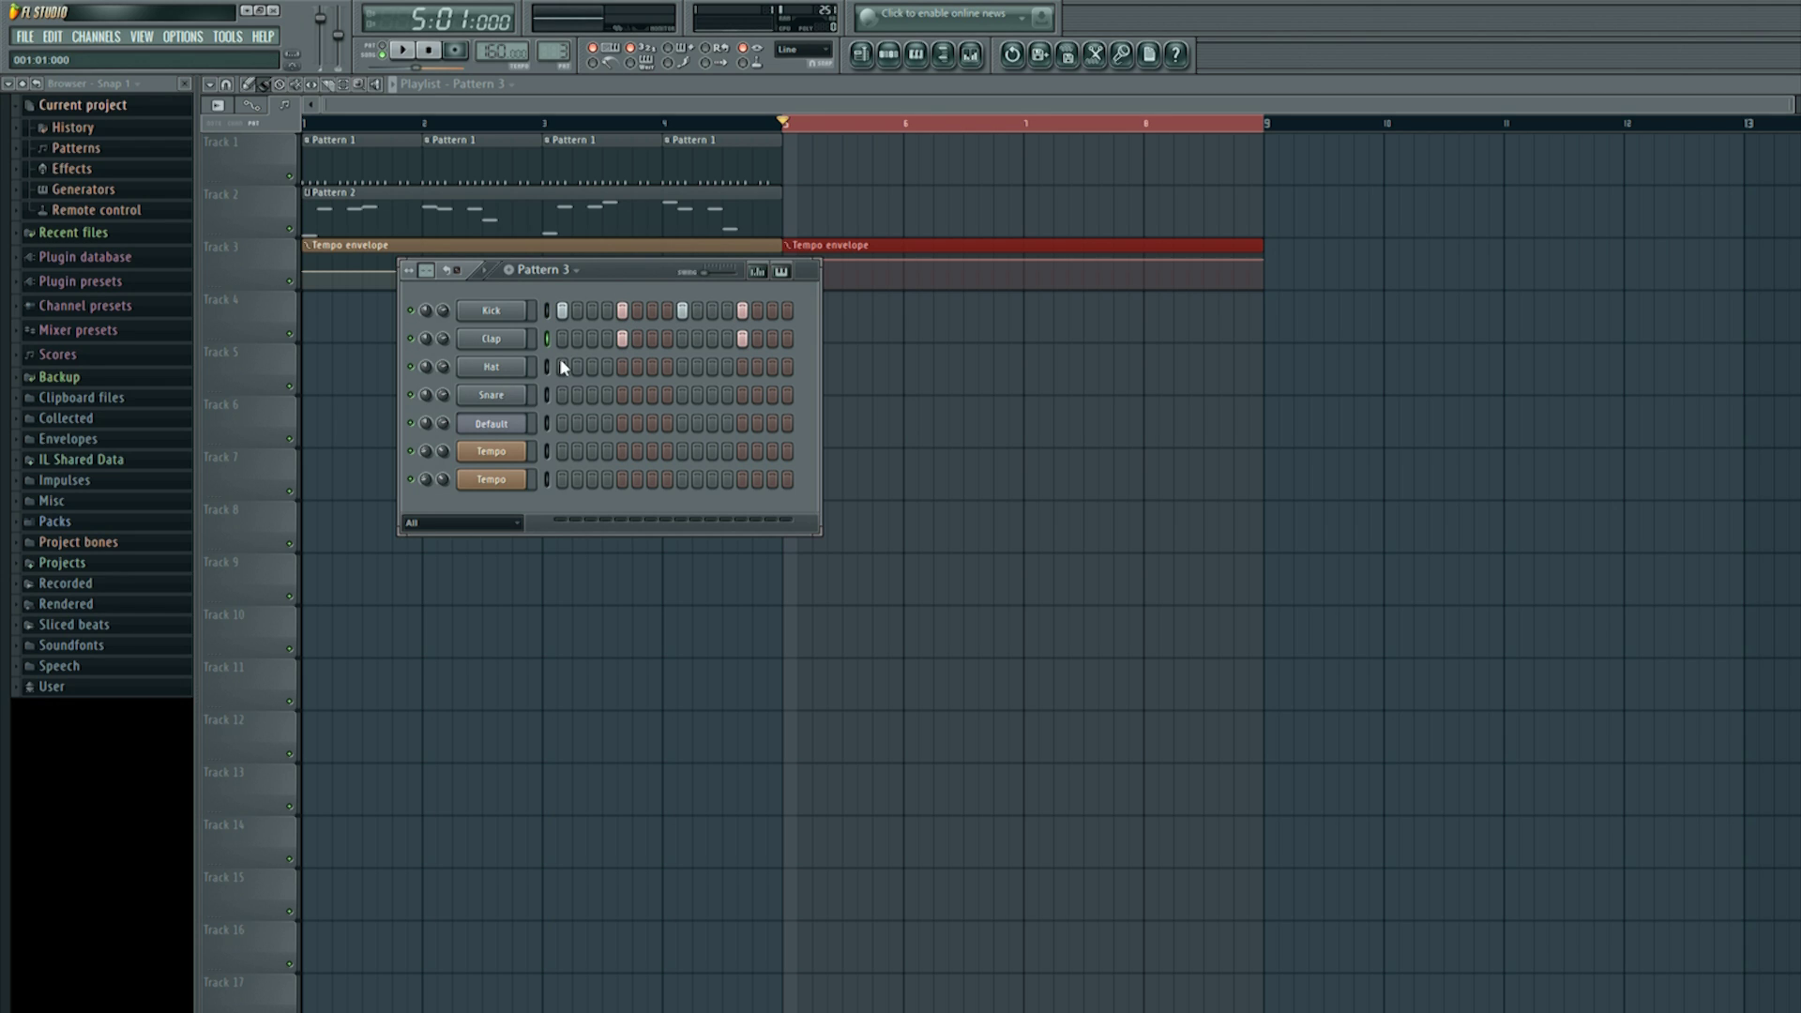
left_click_drag(560, 366, 881, 372)
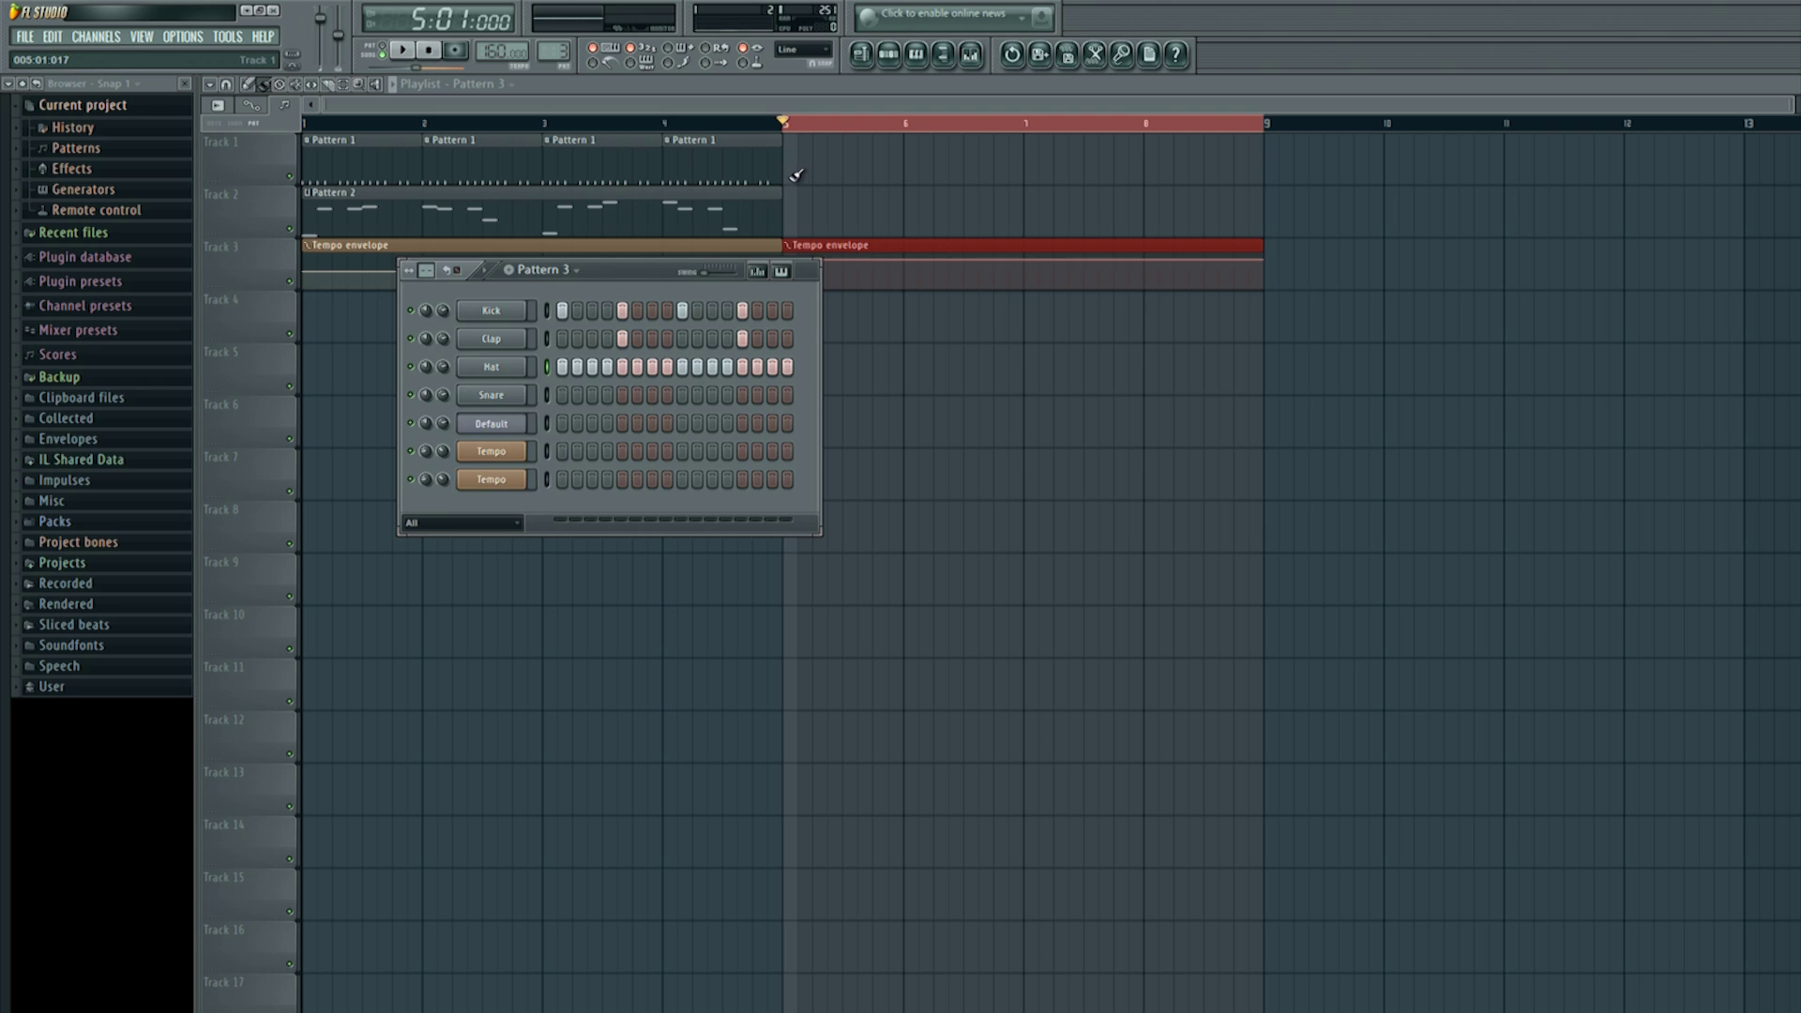
Step: Place four consecutive Pattern 3 clips on Track 1 in bars 5 to 8 and play them briefly
left_click_drag(796, 174, 1169, 185)
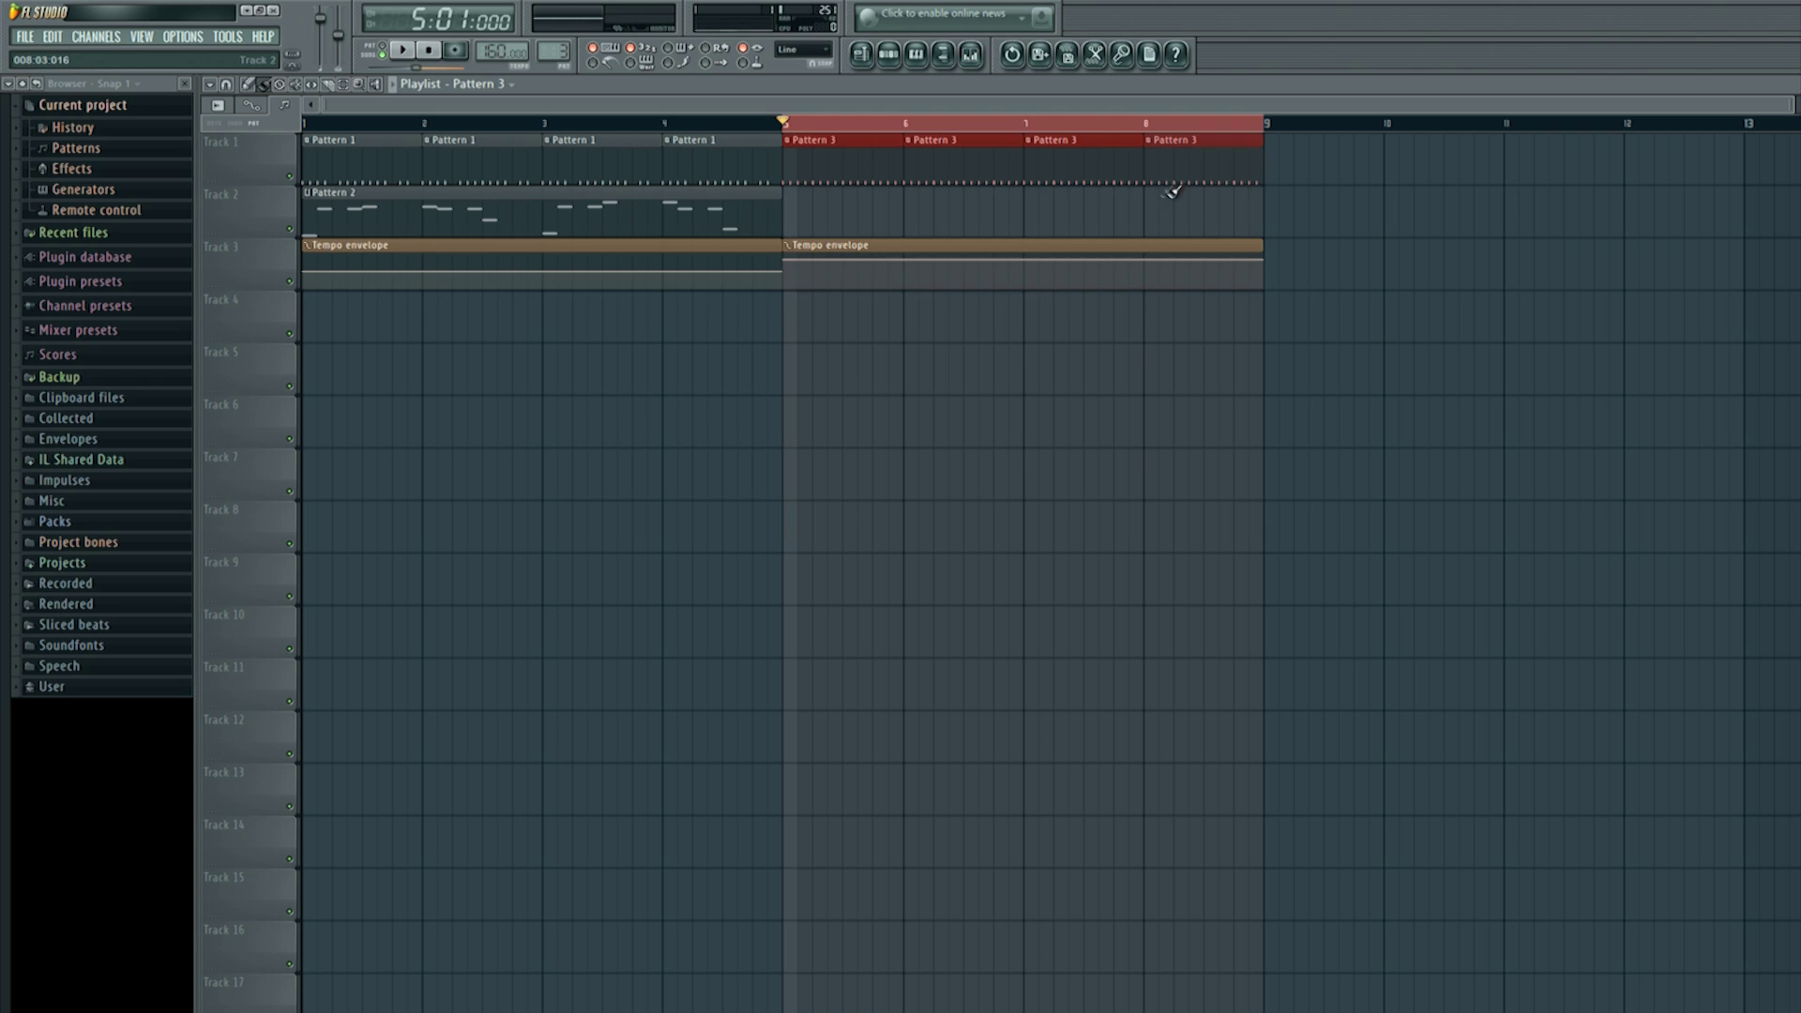
left_click(405, 51)
left_click(434, 53)
Step: Enter a four-bar melody for the Default channel in Pattern 4's piano roll, starting on D5 and ending on A5, and play it briefly
left_click(888, 53)
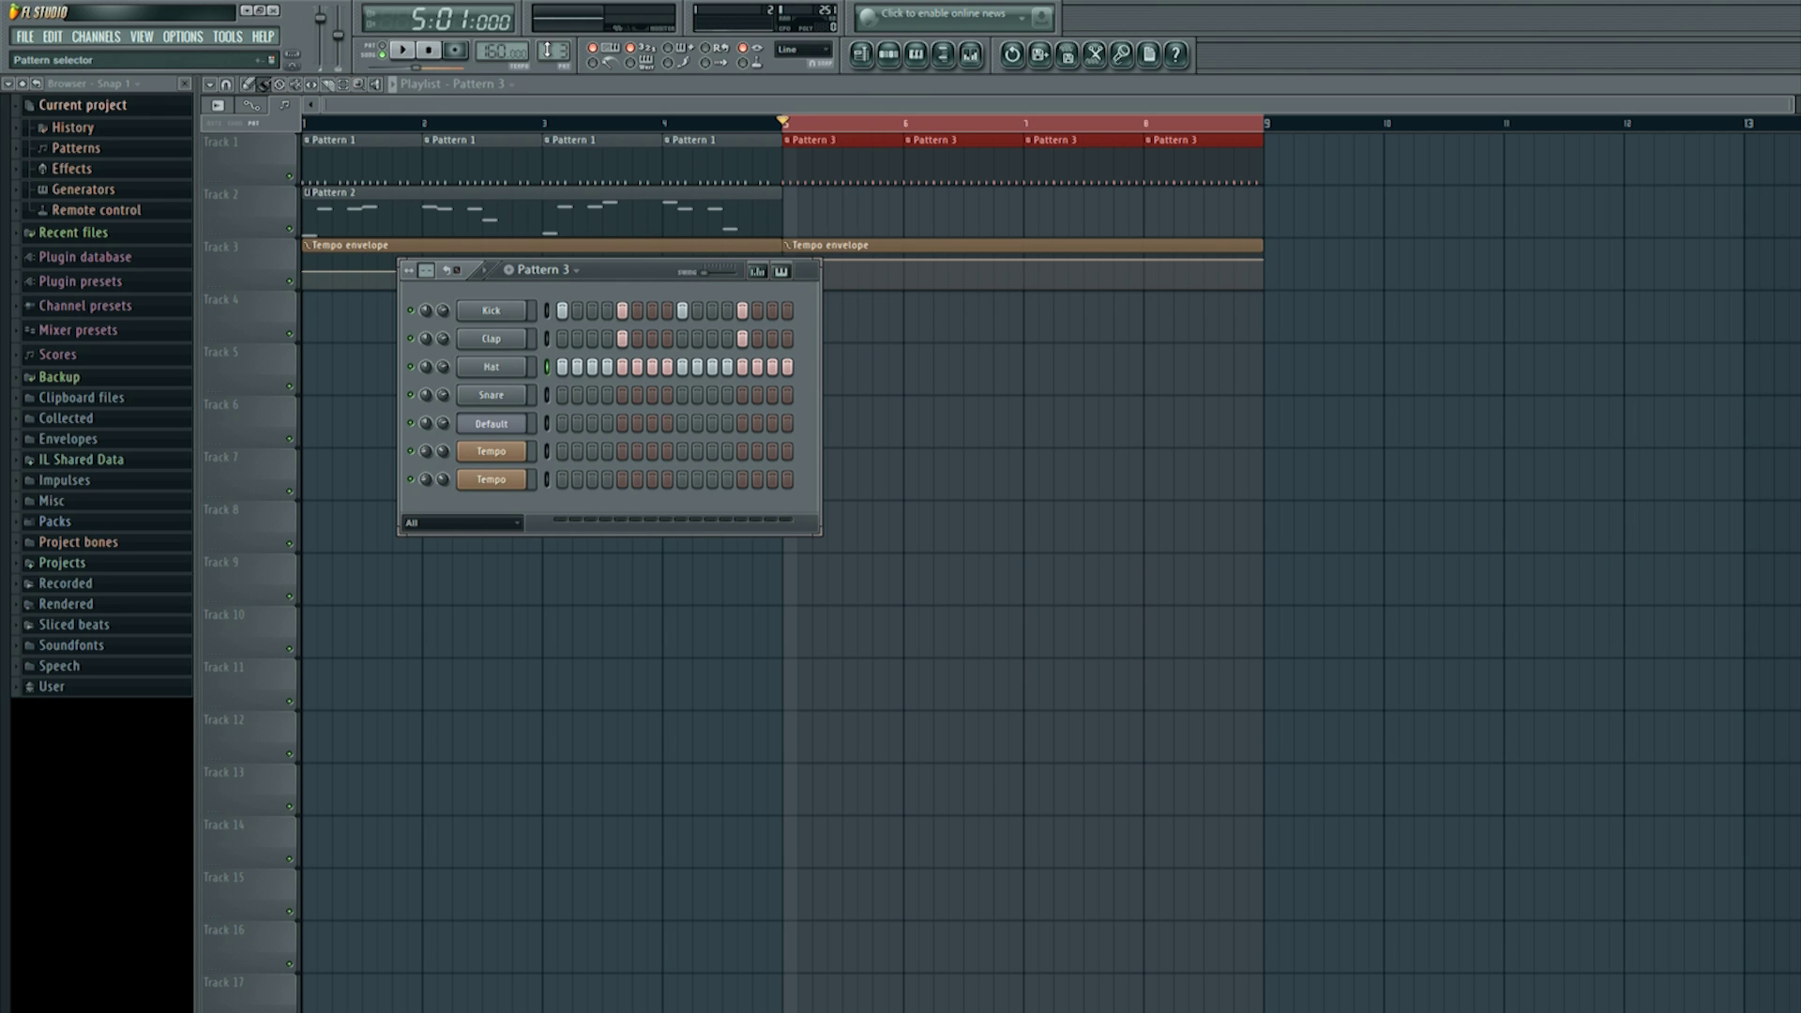
key("F4")
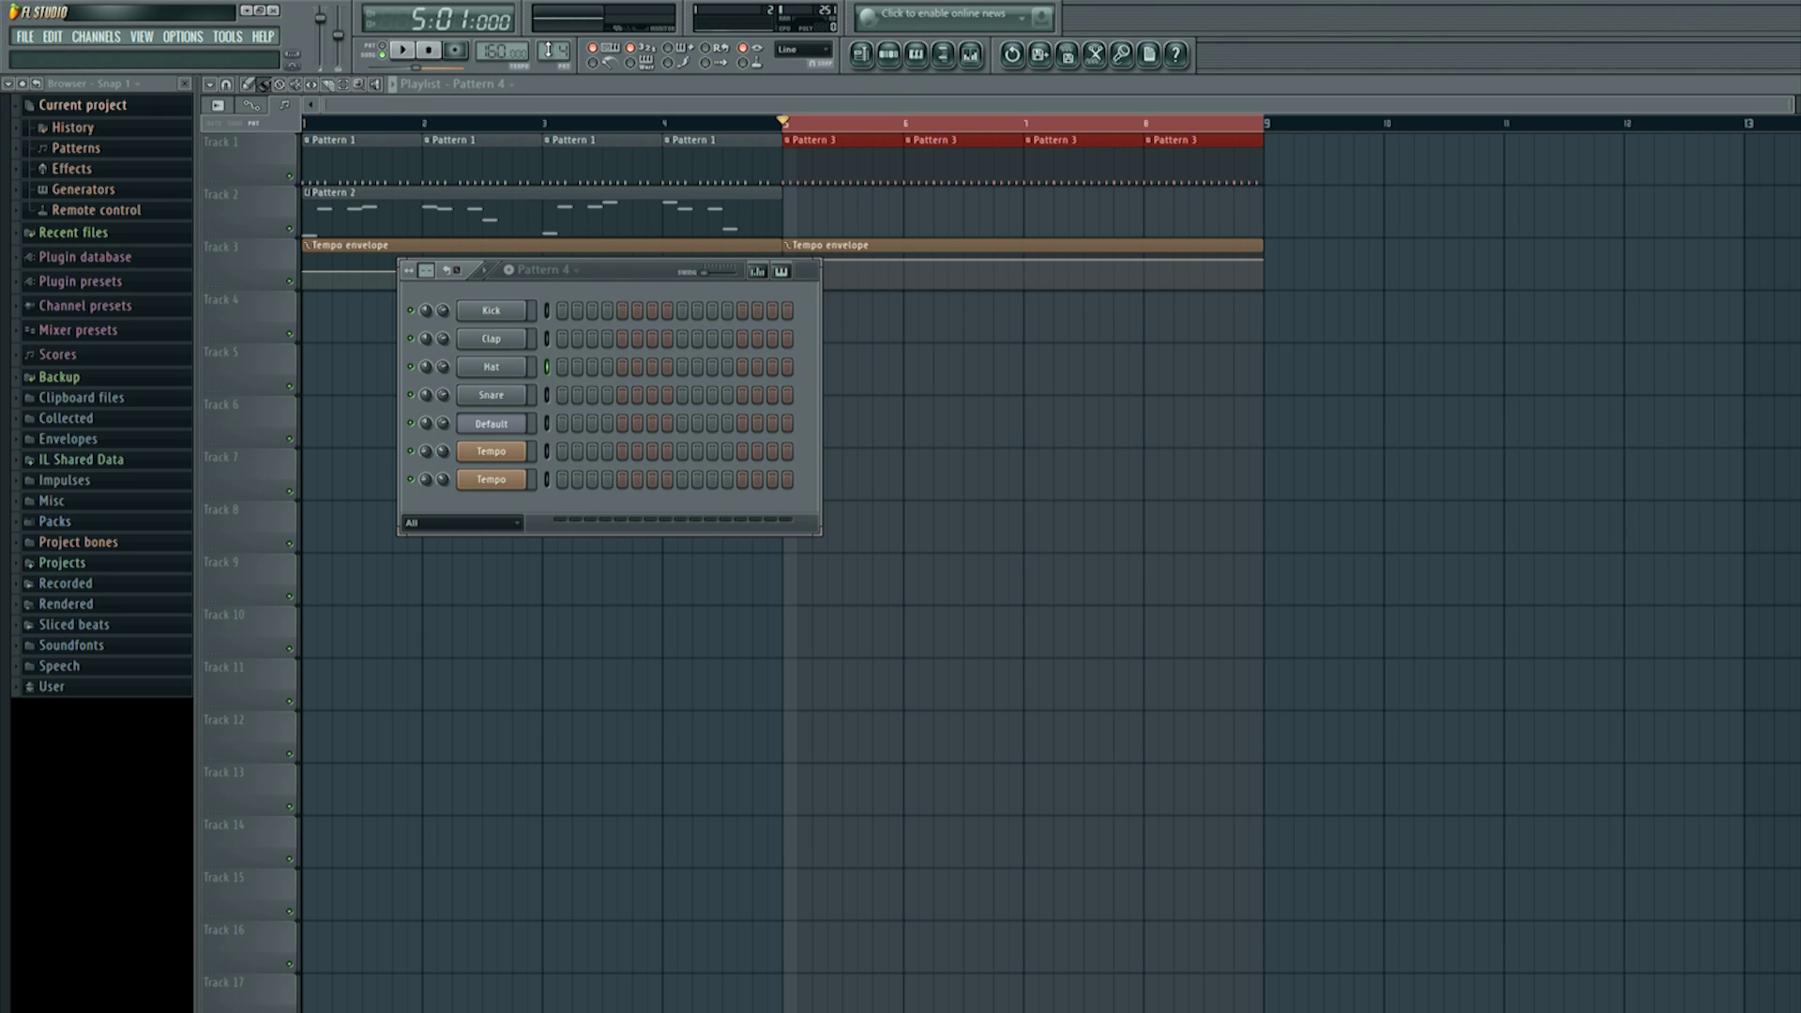
right_click(498, 426)
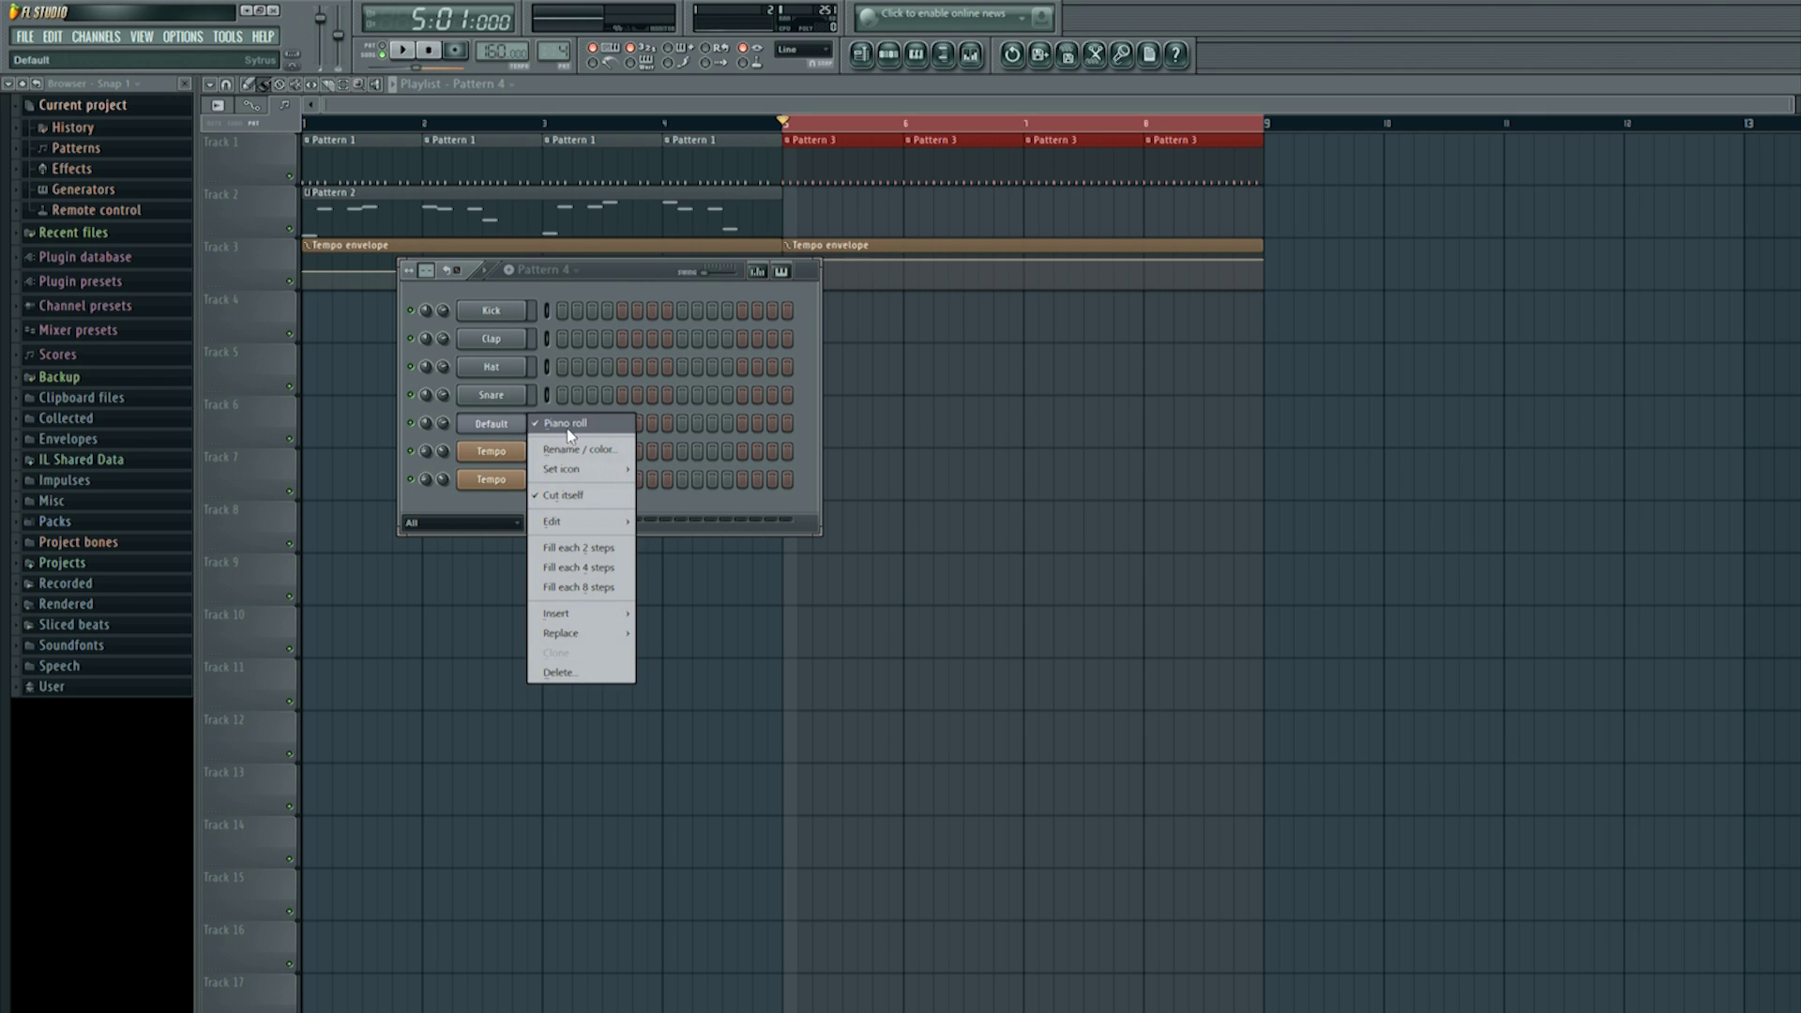
key("Escape")
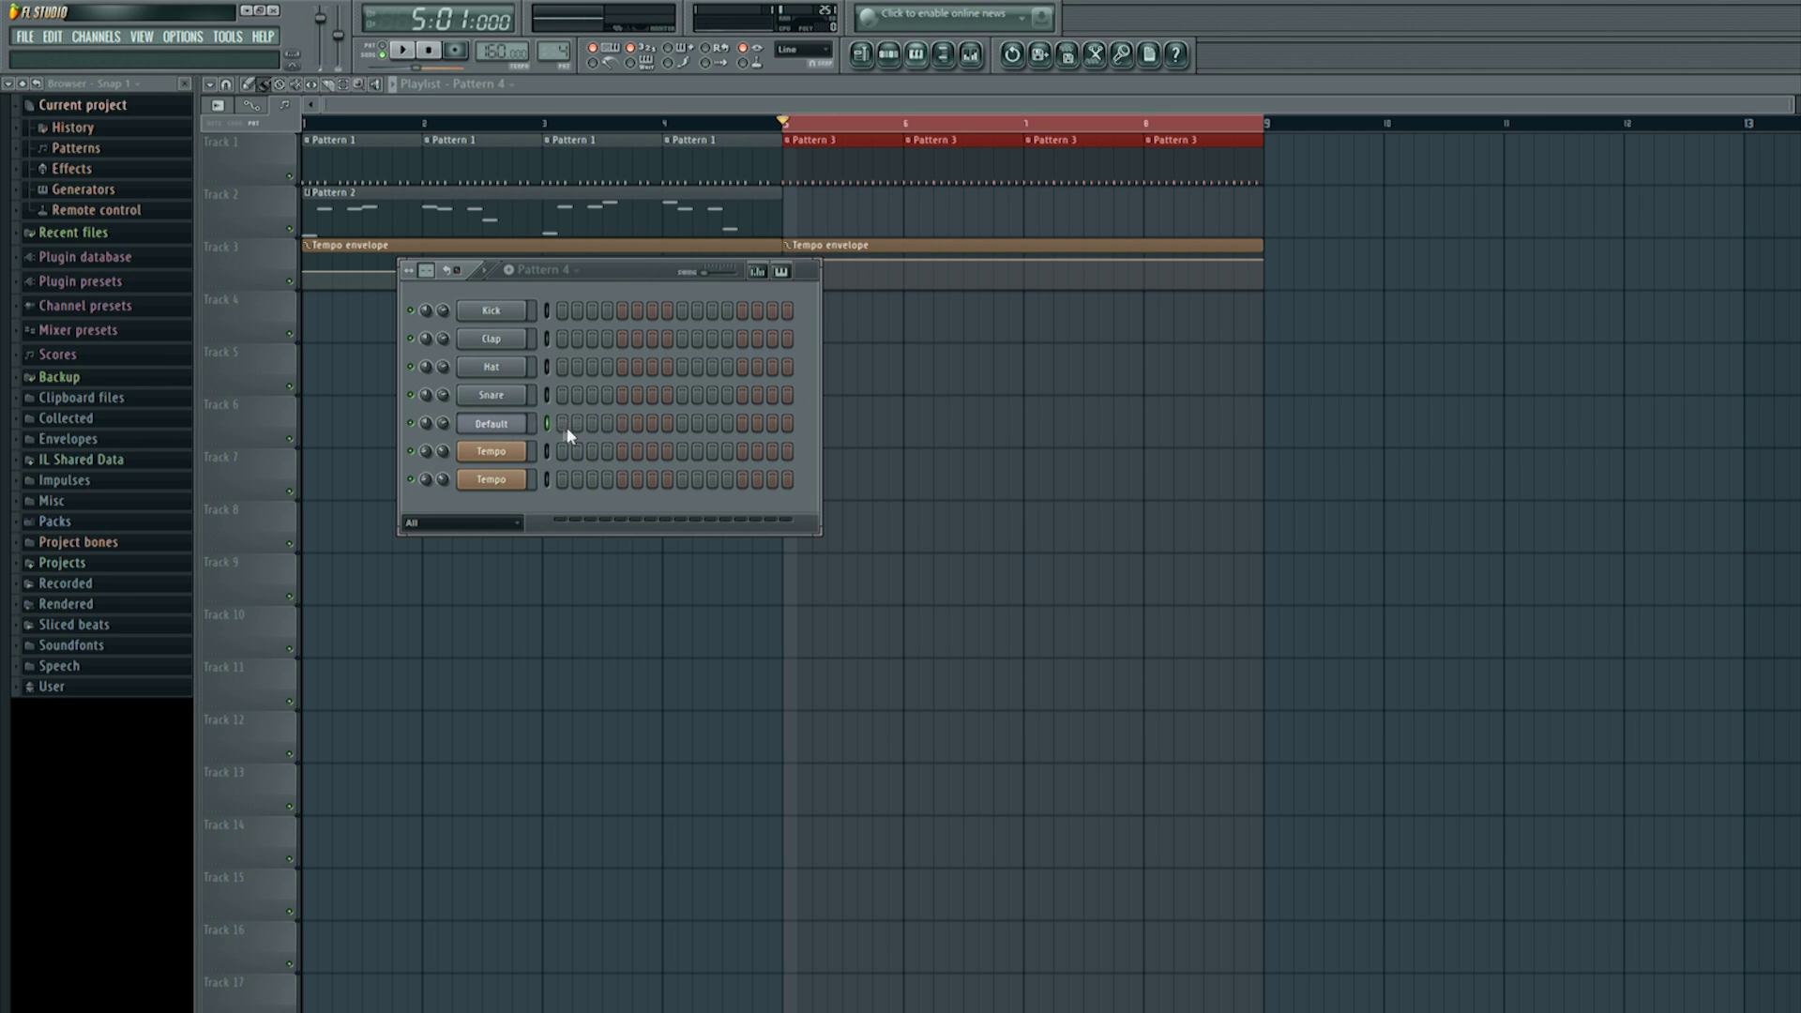
right_click(491, 426)
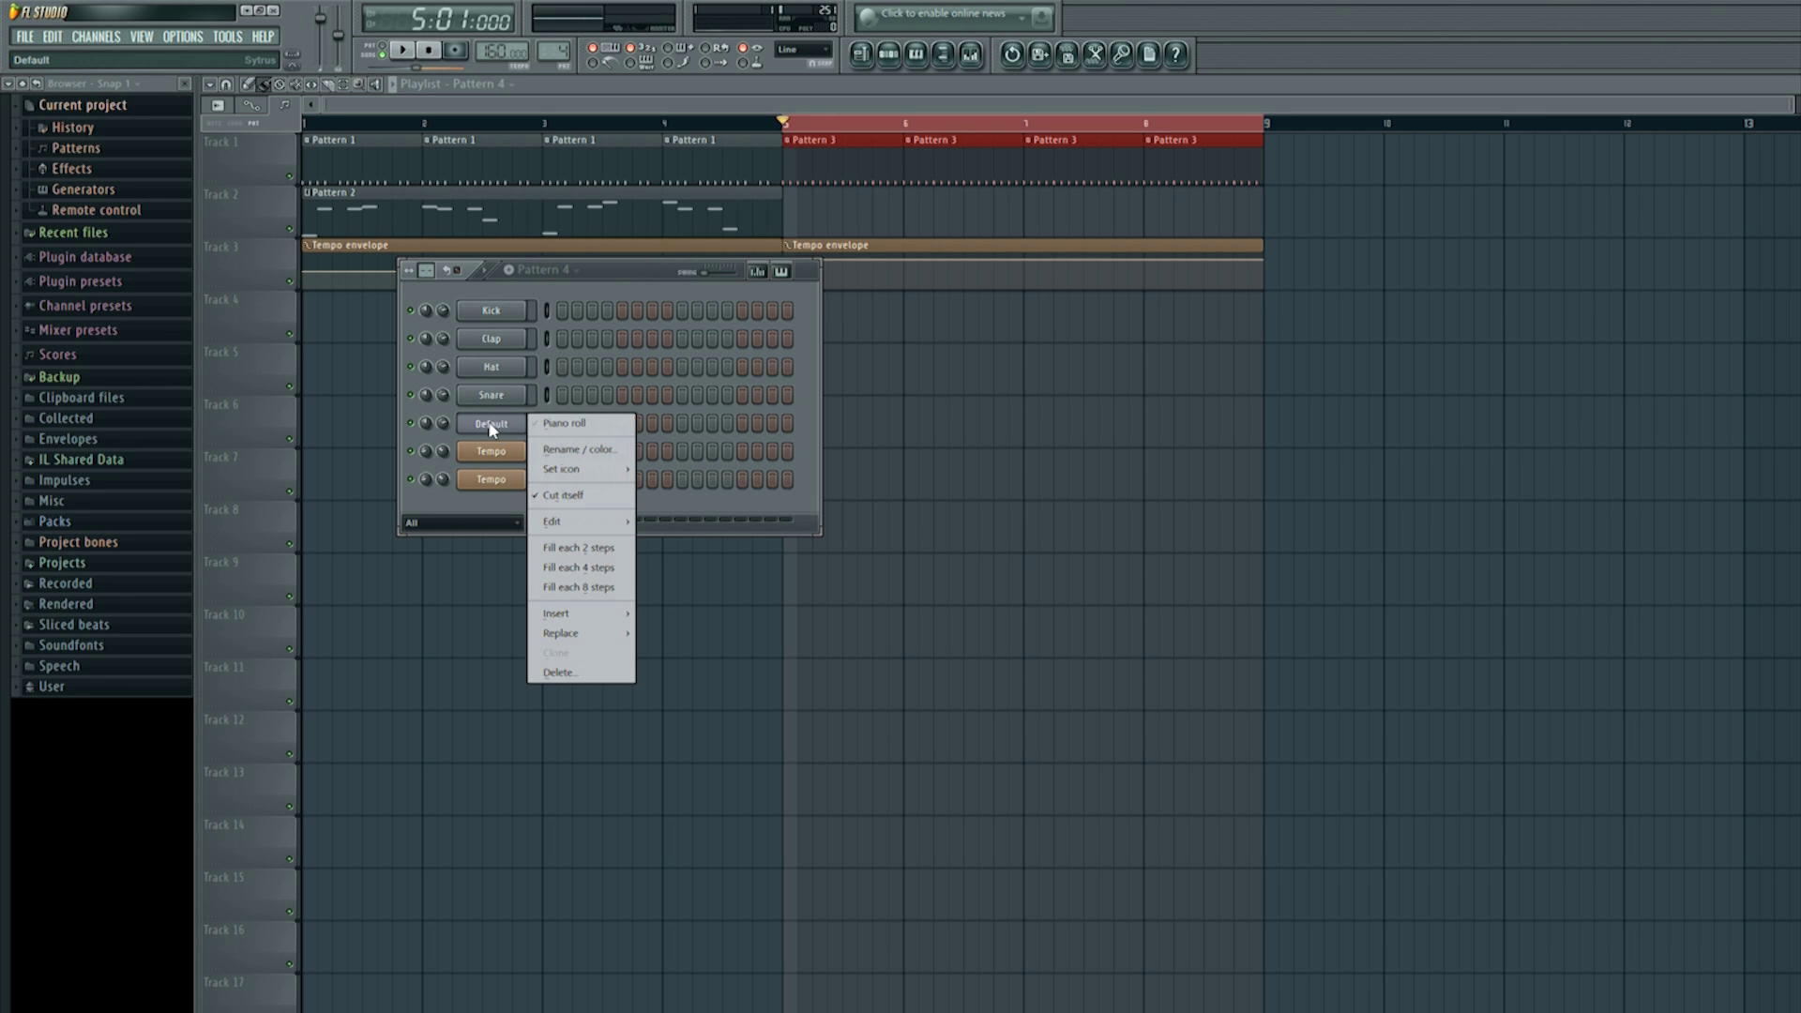
left_click(575, 428)
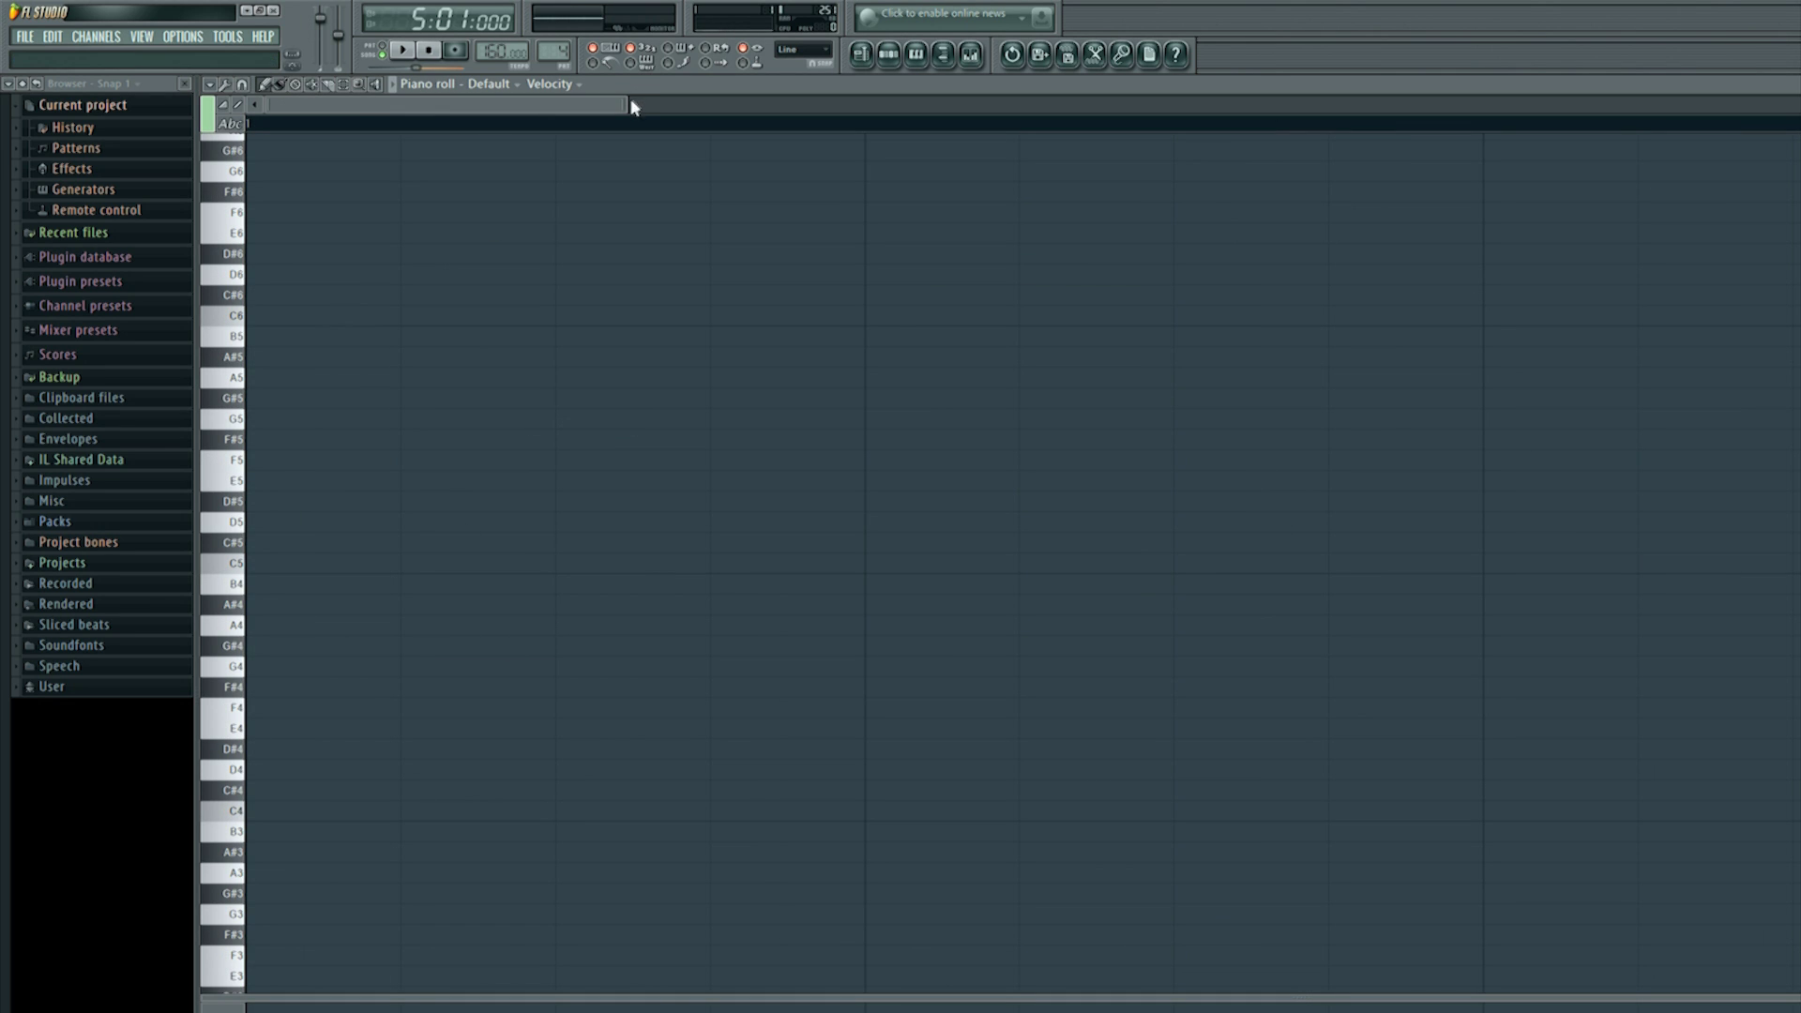
left_click_drag(627, 103, 799, 104)
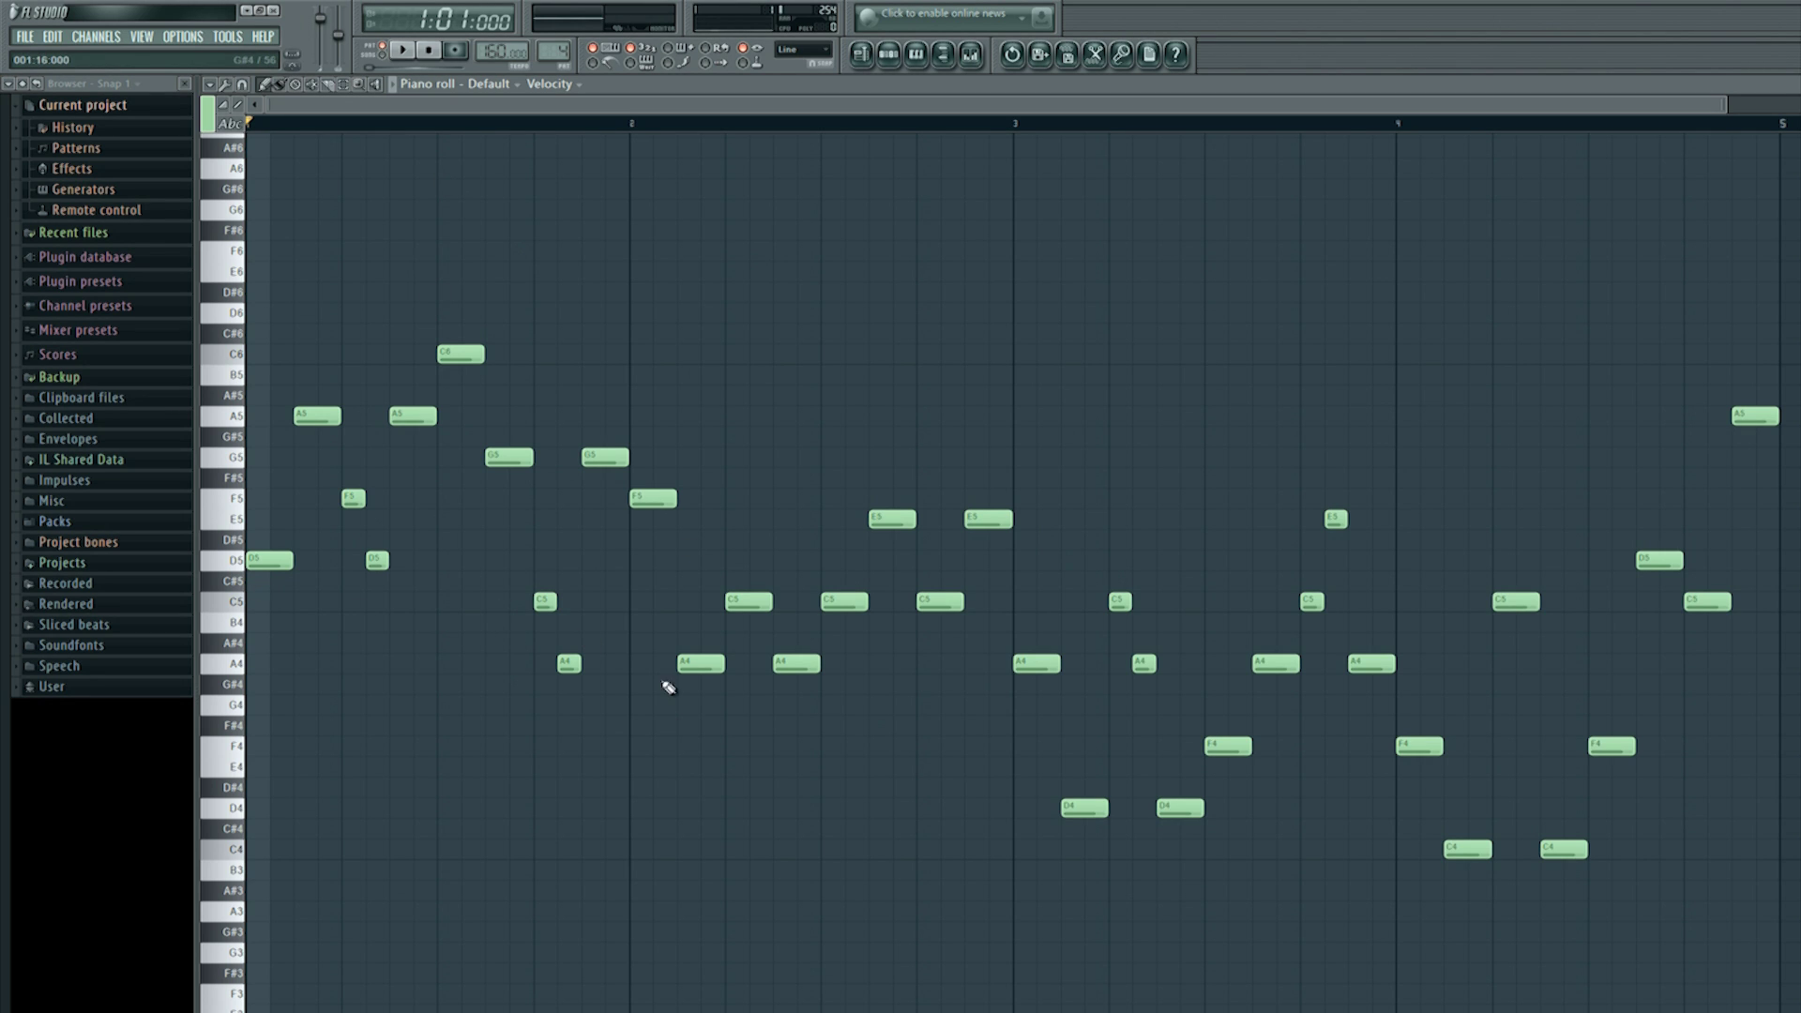
left_click(402, 50)
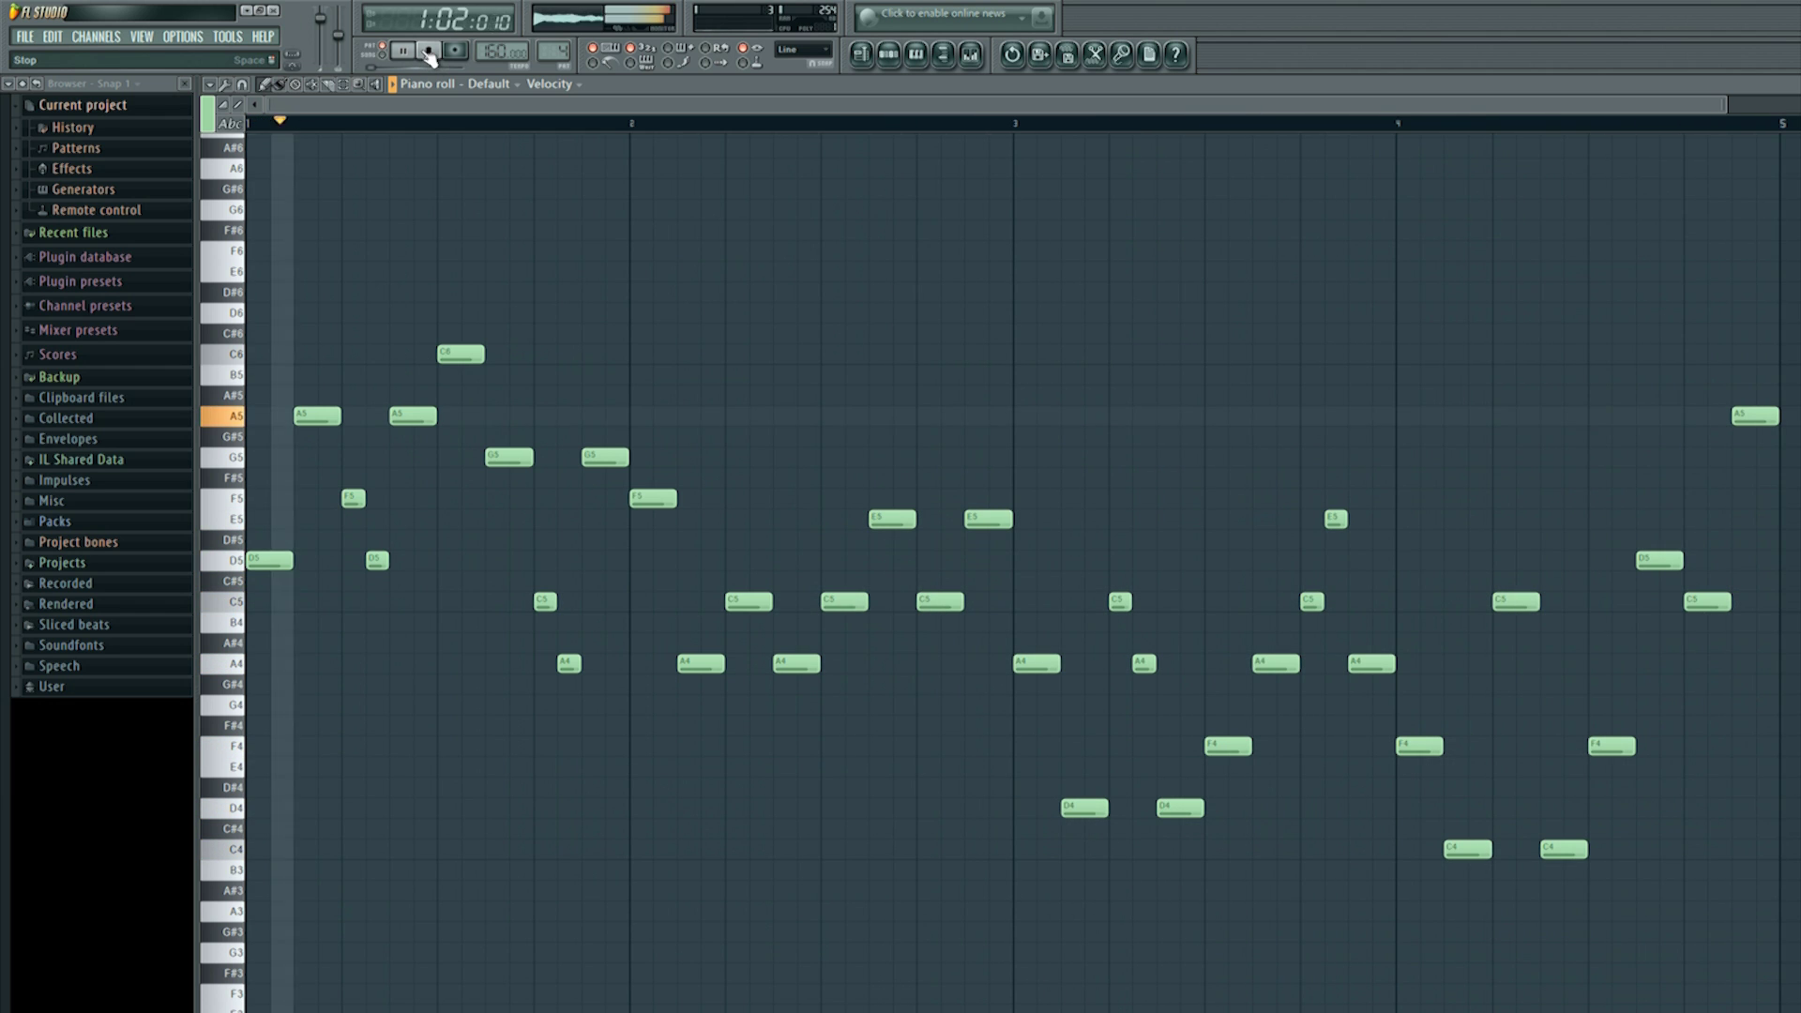
left_click(429, 51)
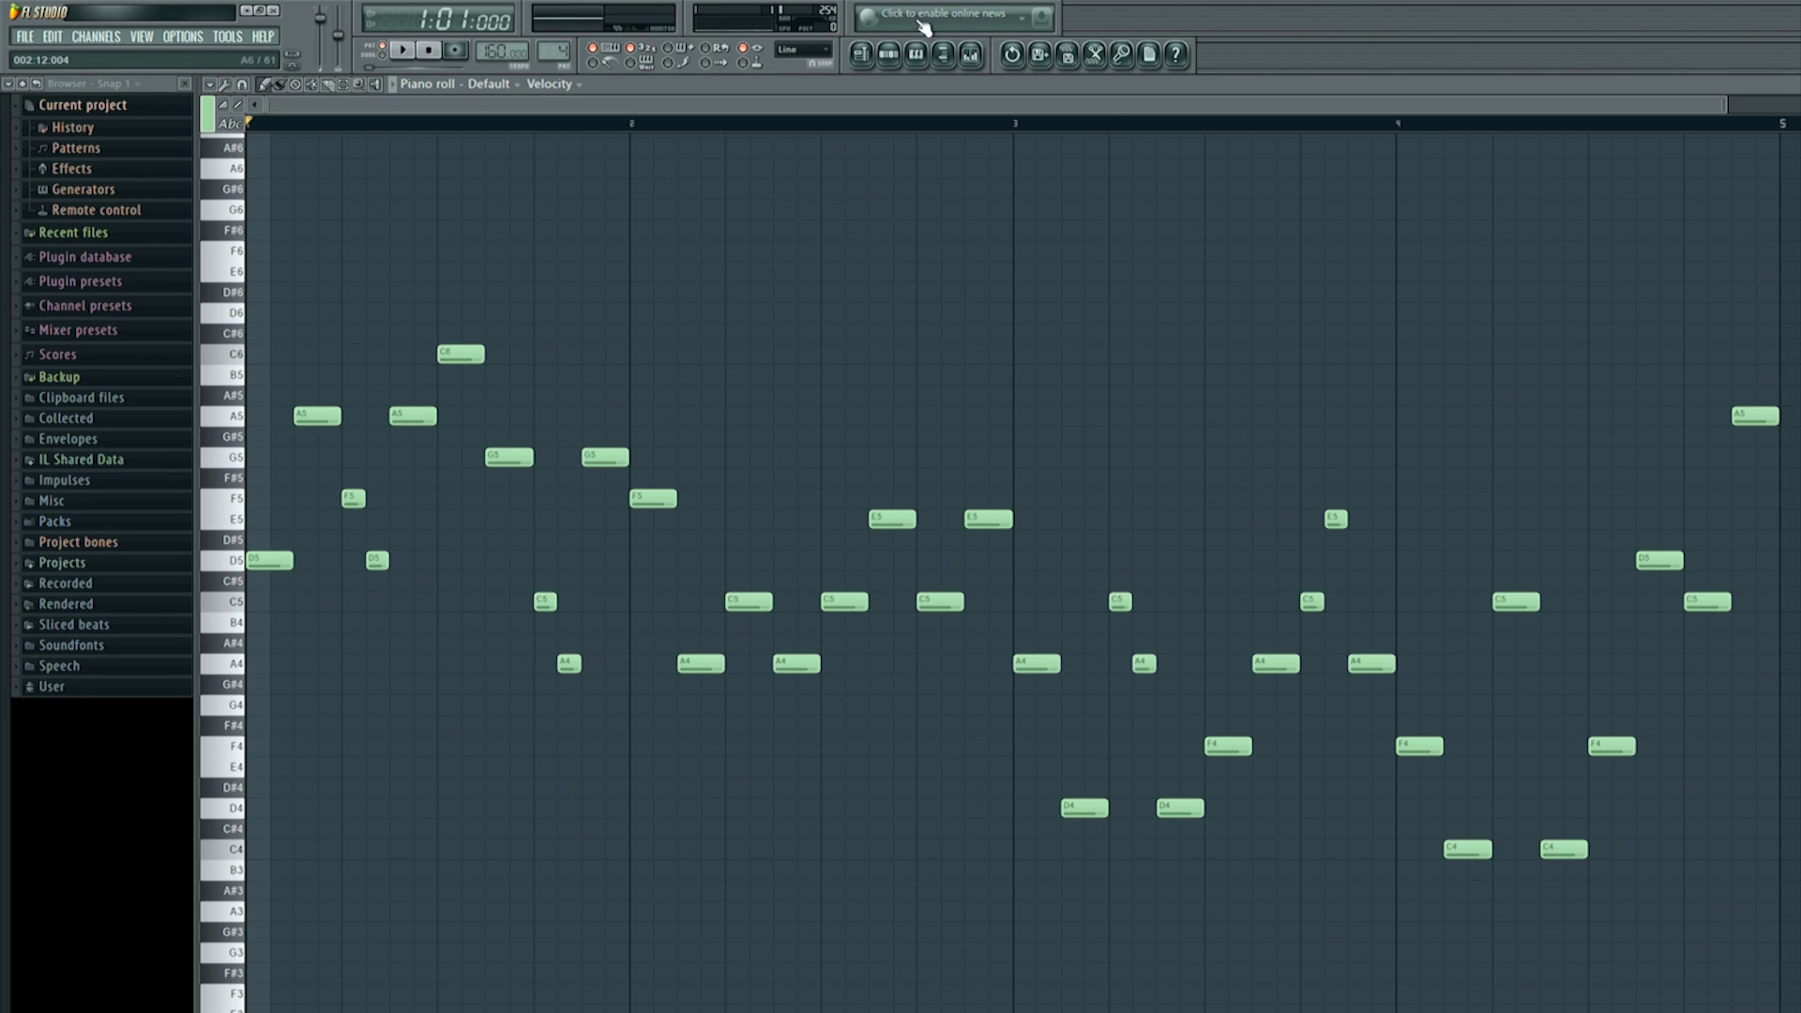
Step: Place the Pattern 4 clip on Track 2 of the playlist at bar 5 and switch playback to song mode
left_click(861, 54)
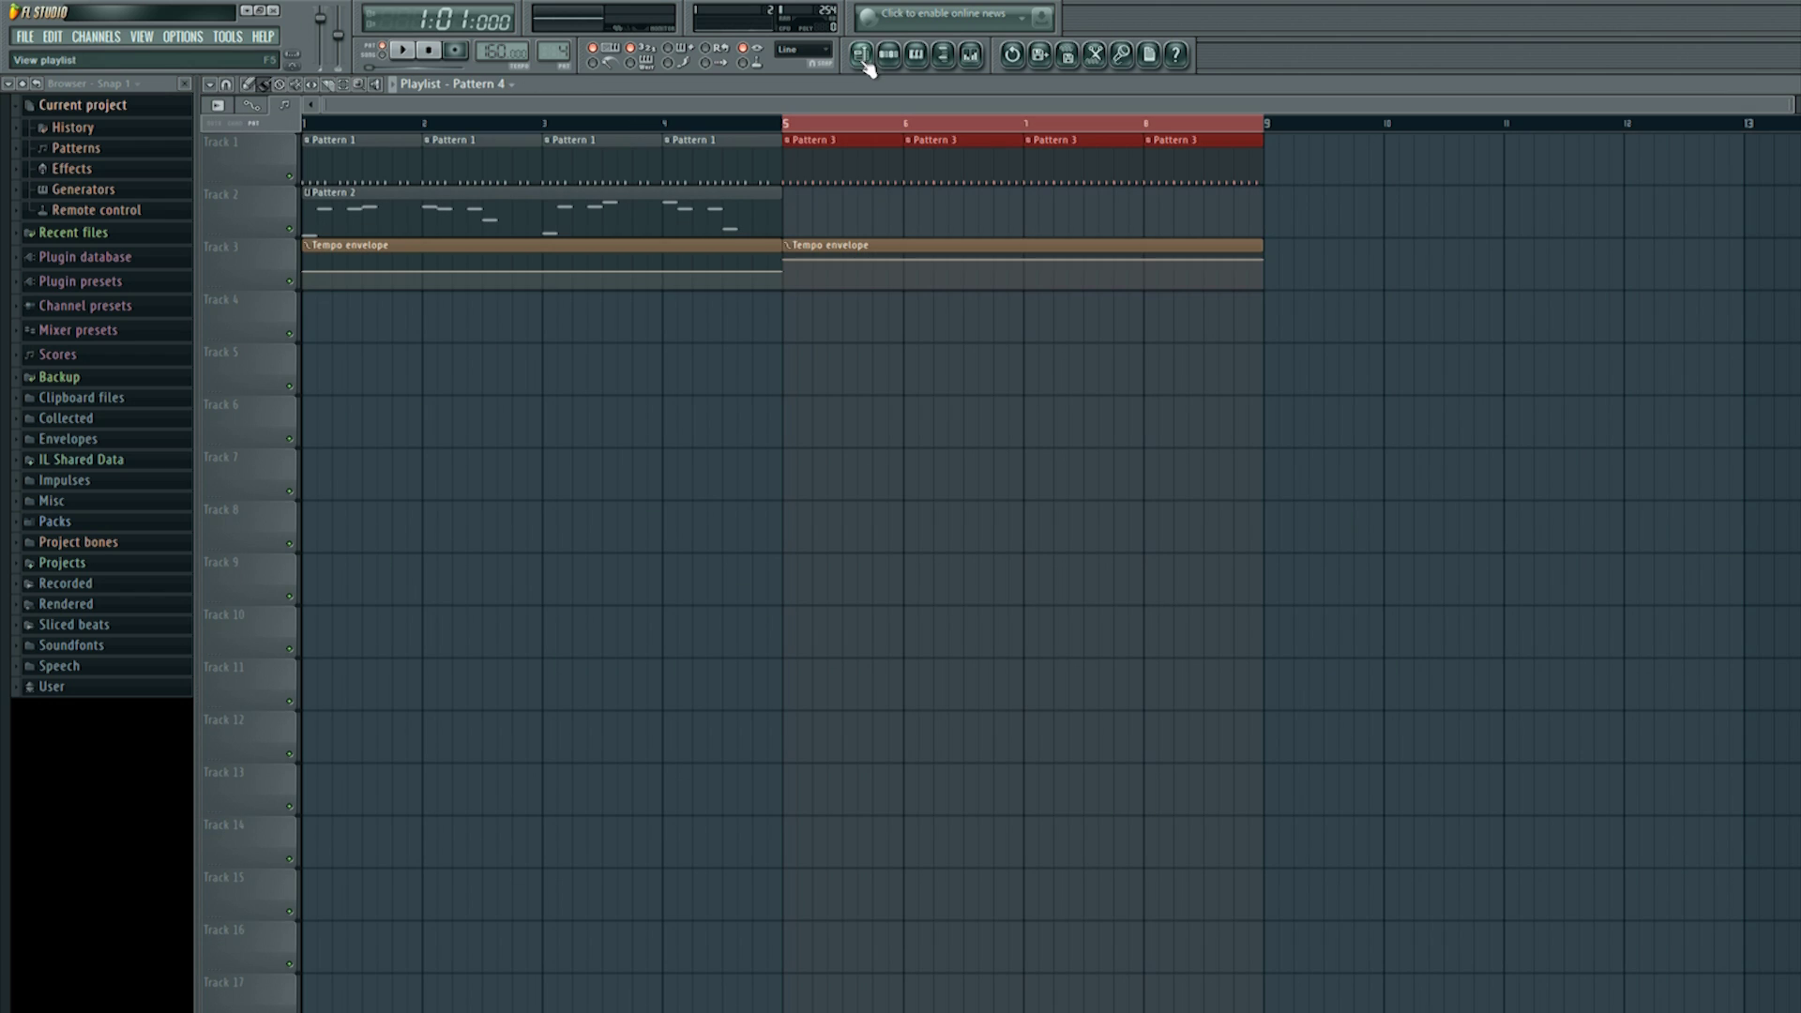
left_click(794, 214)
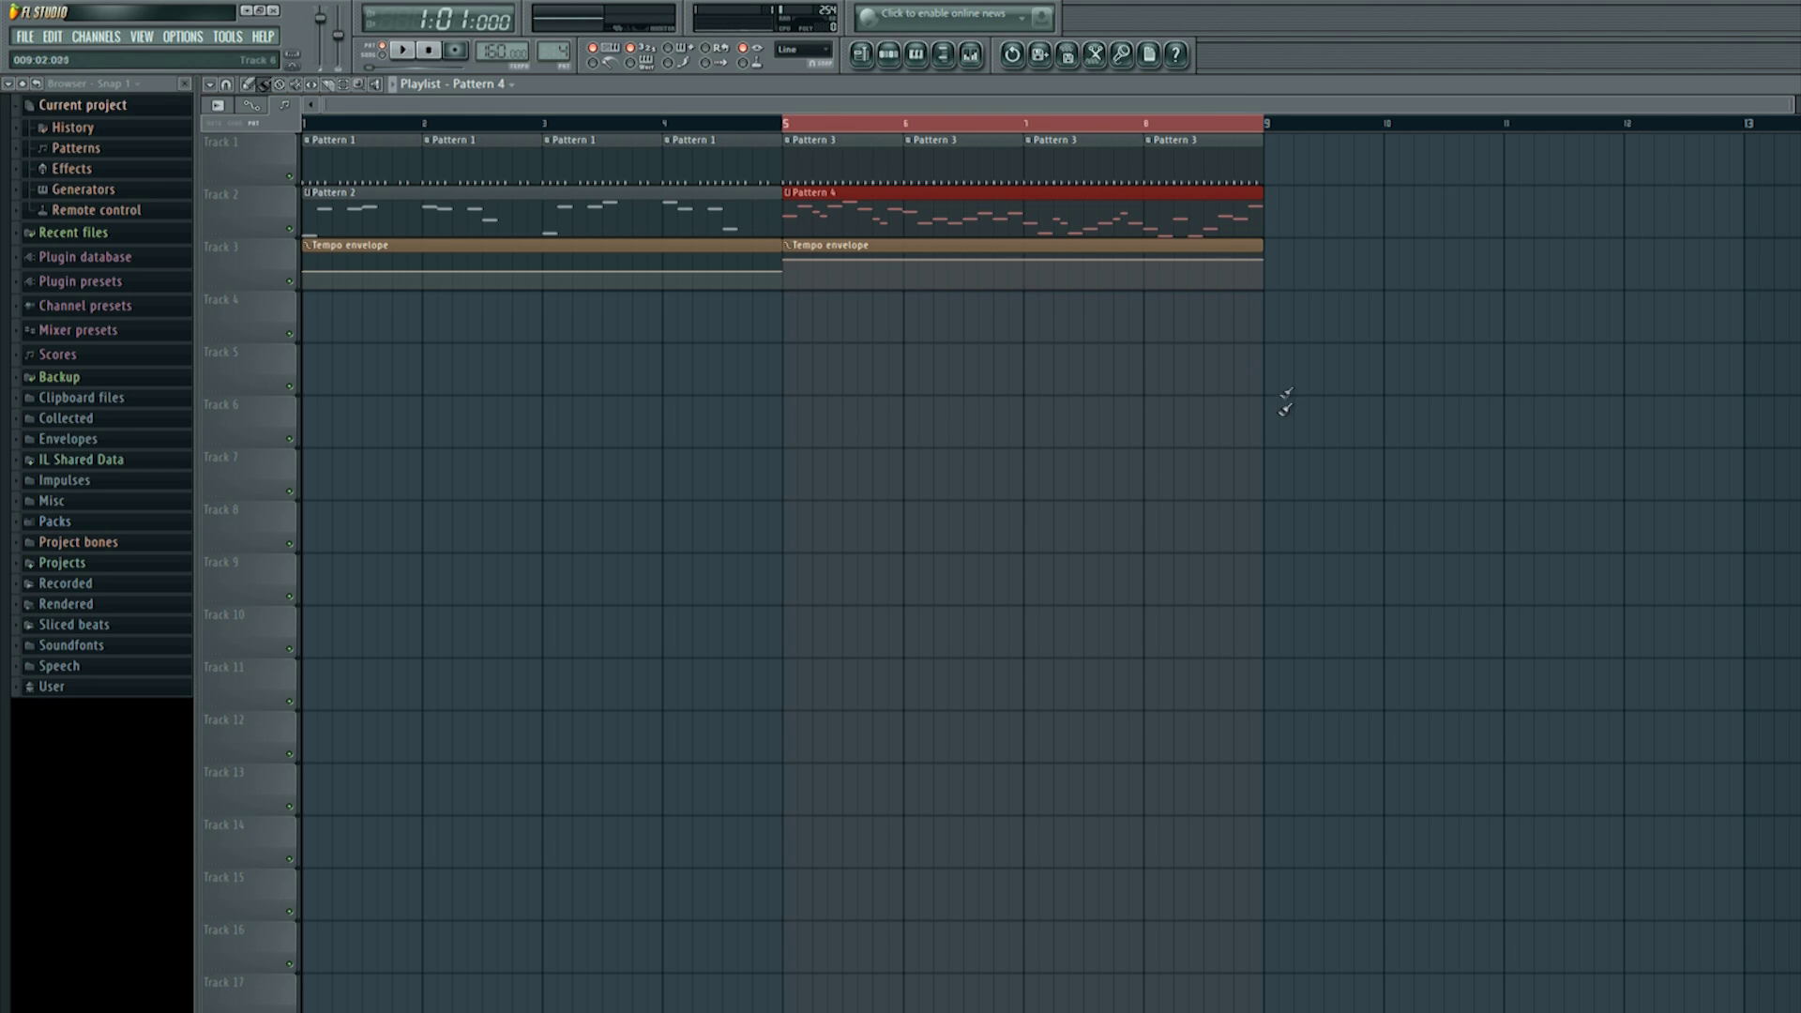
left_click(383, 53)
Step: Adjust the Default channel's volume in the step sequencer while playing bars 5 to 8
key("F6")
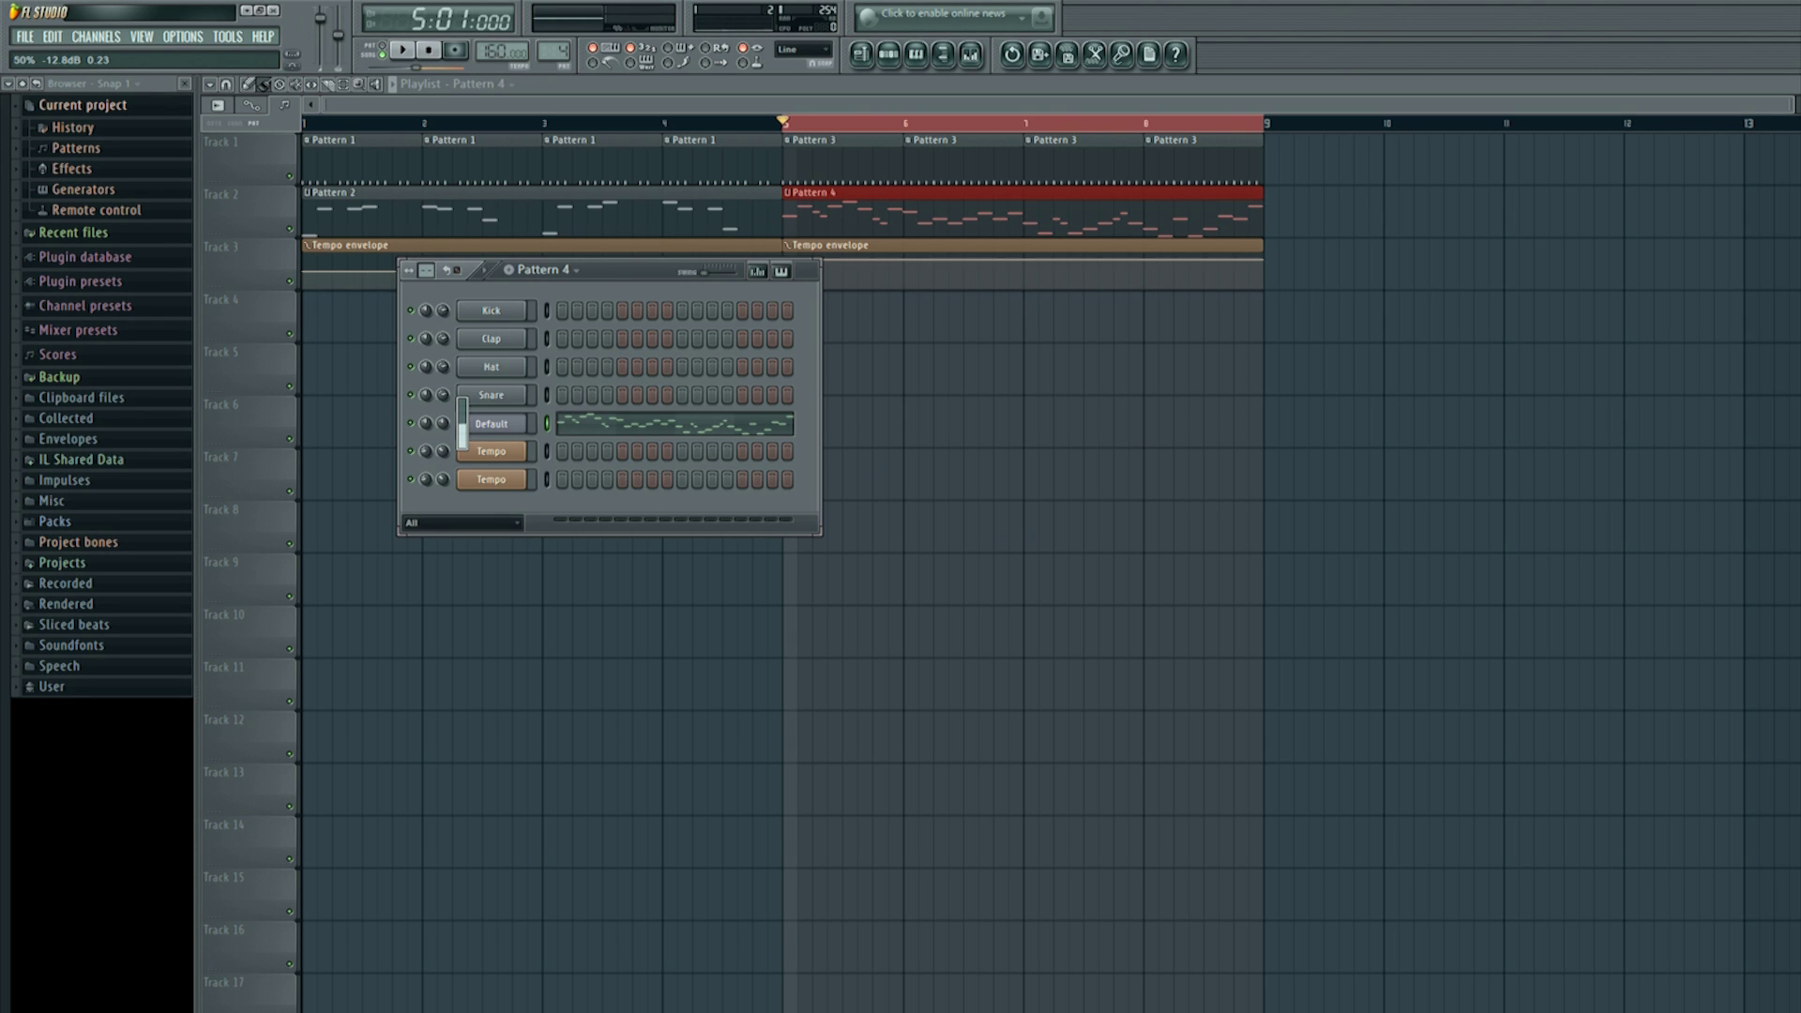
left_click(403, 51)
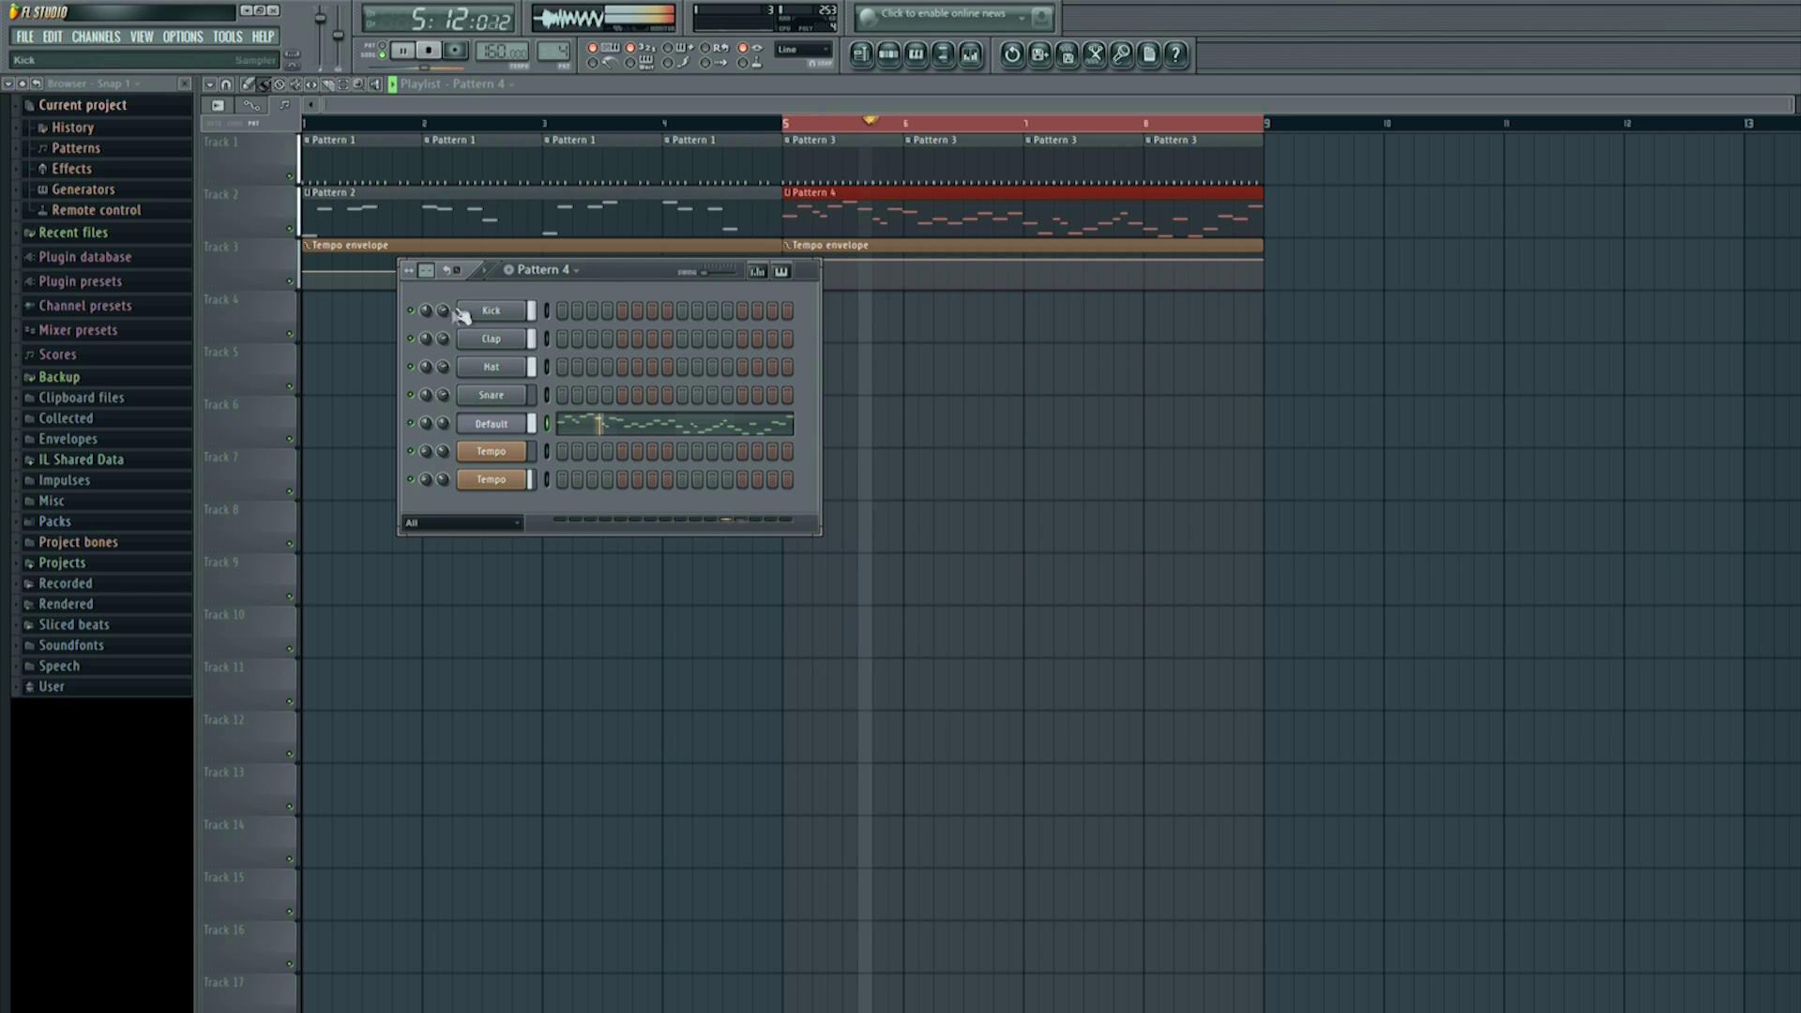
left_click_drag(446, 436, 446, 403)
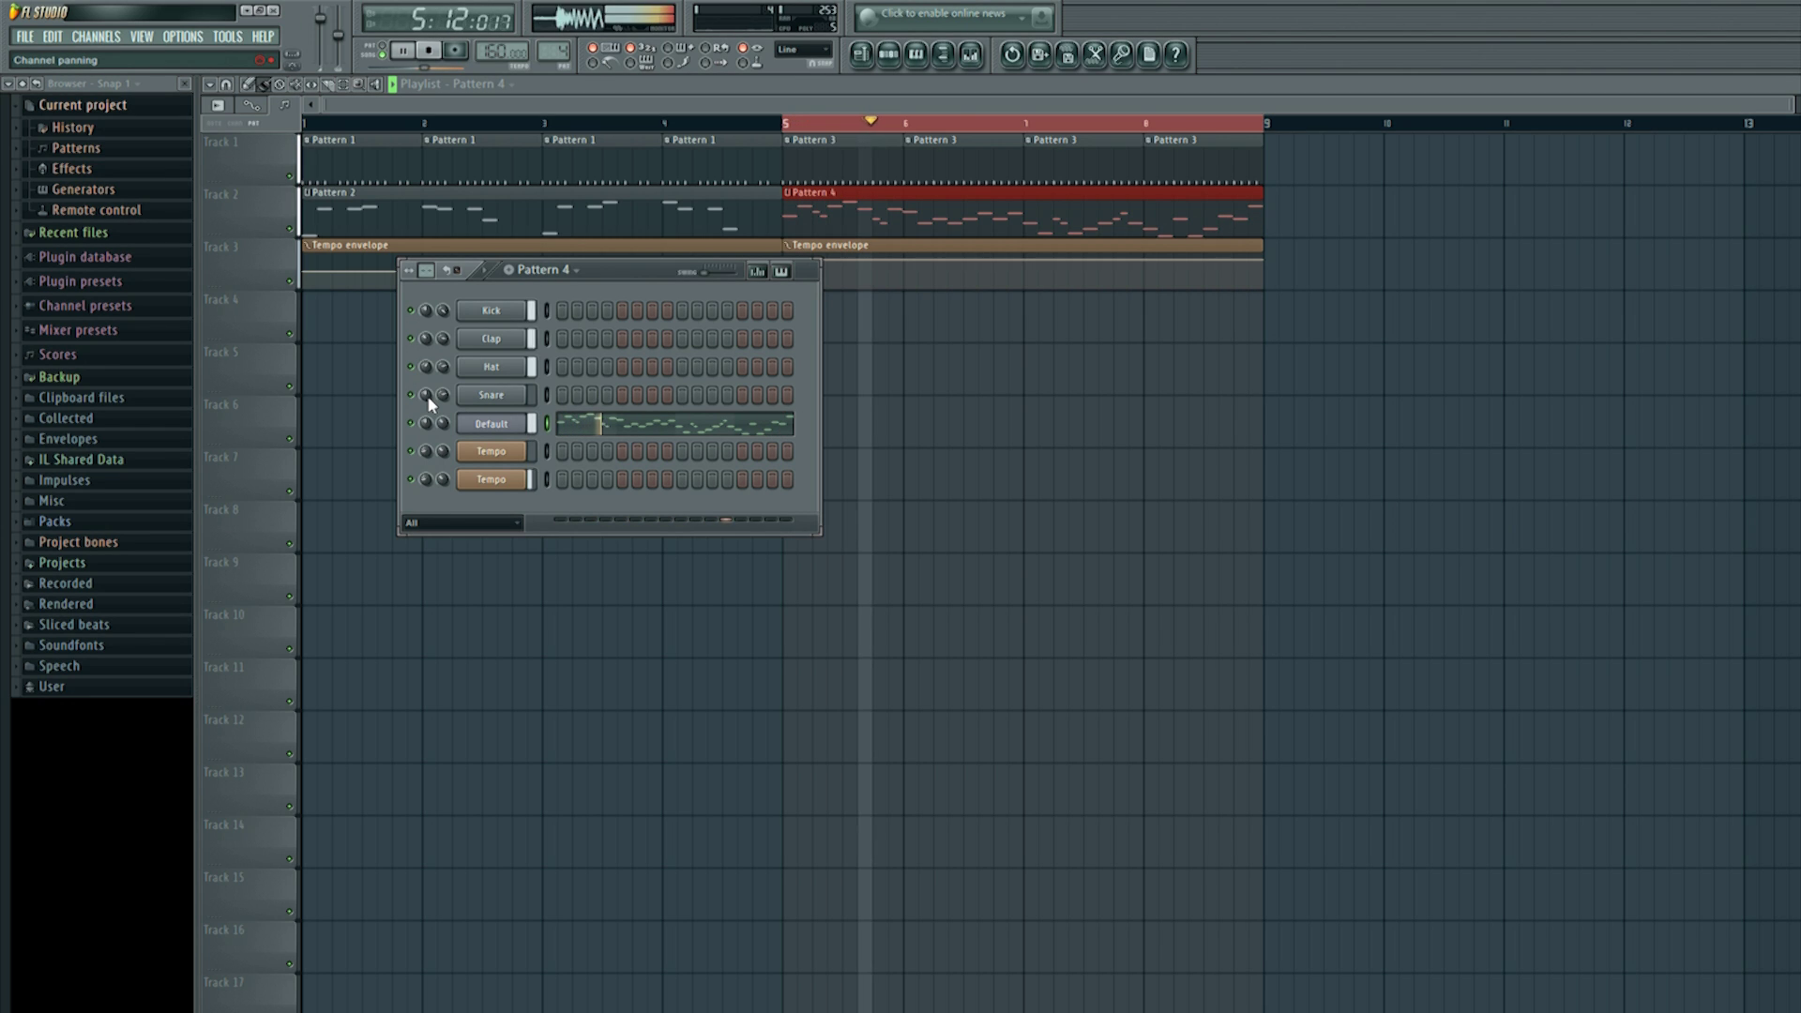
left_click(430, 53)
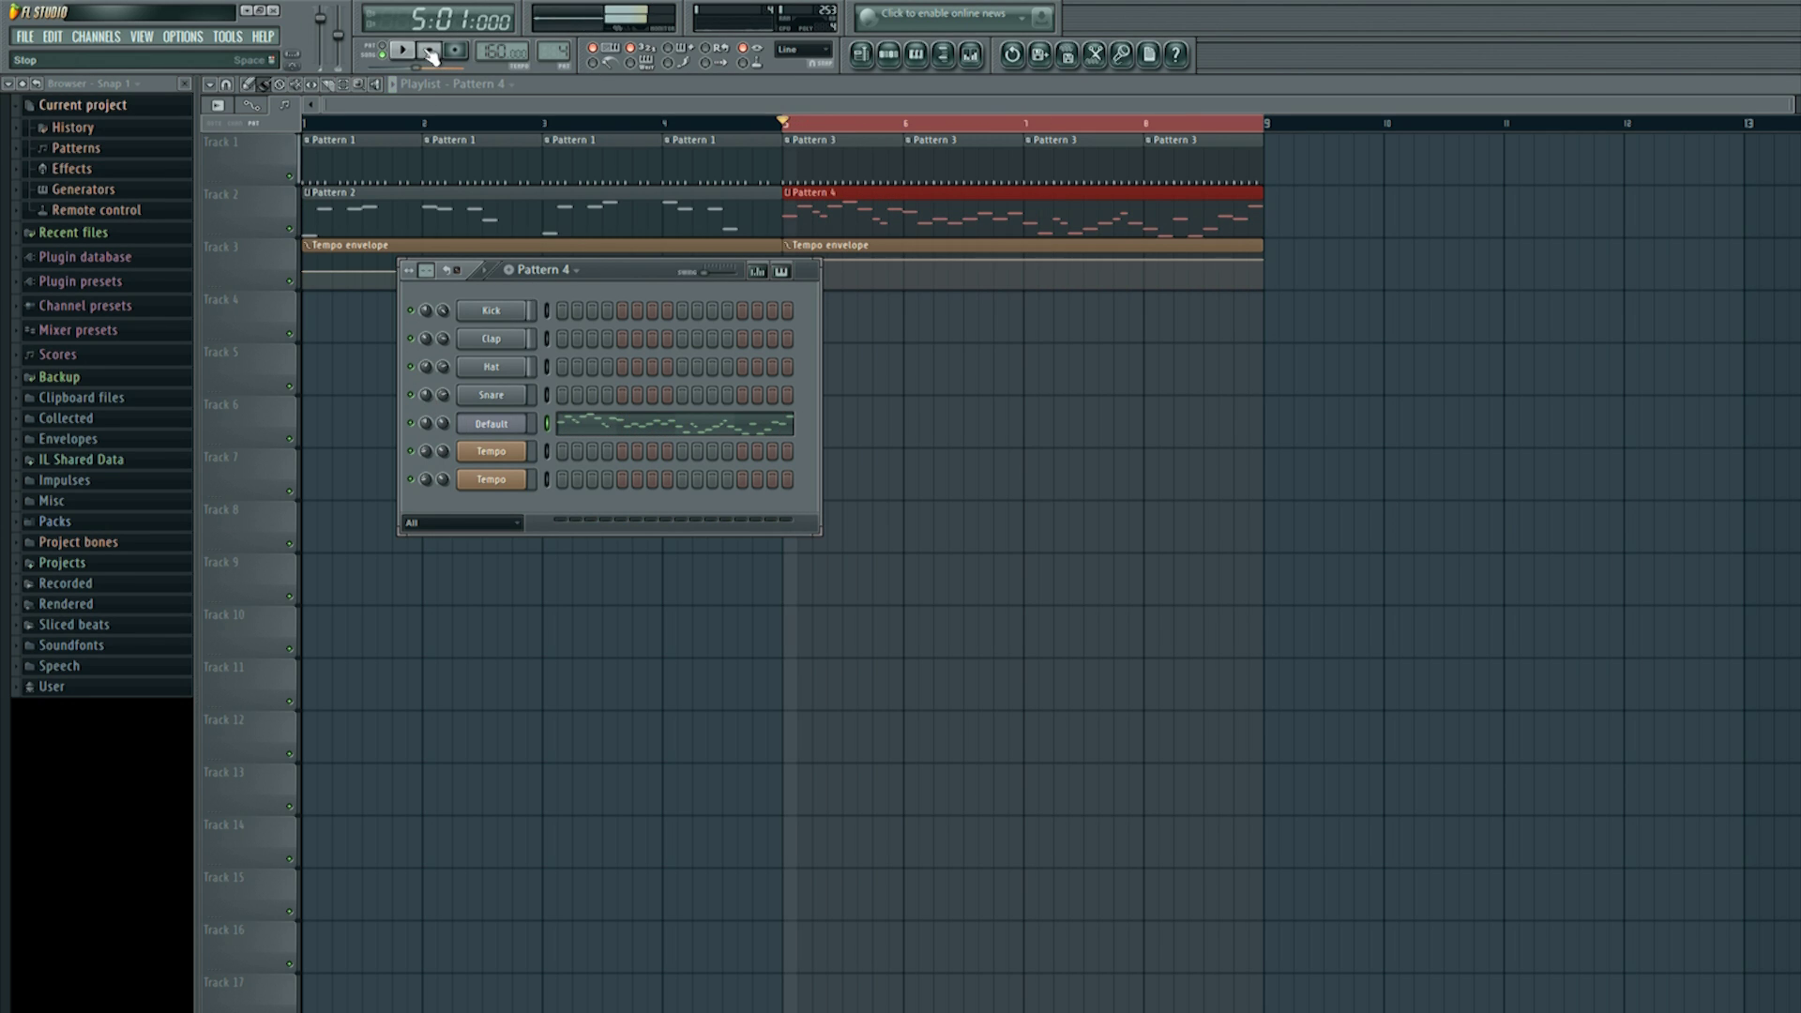
Step: Clear the time selection over bars 5 to 8, play the full eight-bar arrangement from the start and stop playback
left_click(357, 86)
left_click(807, 127)
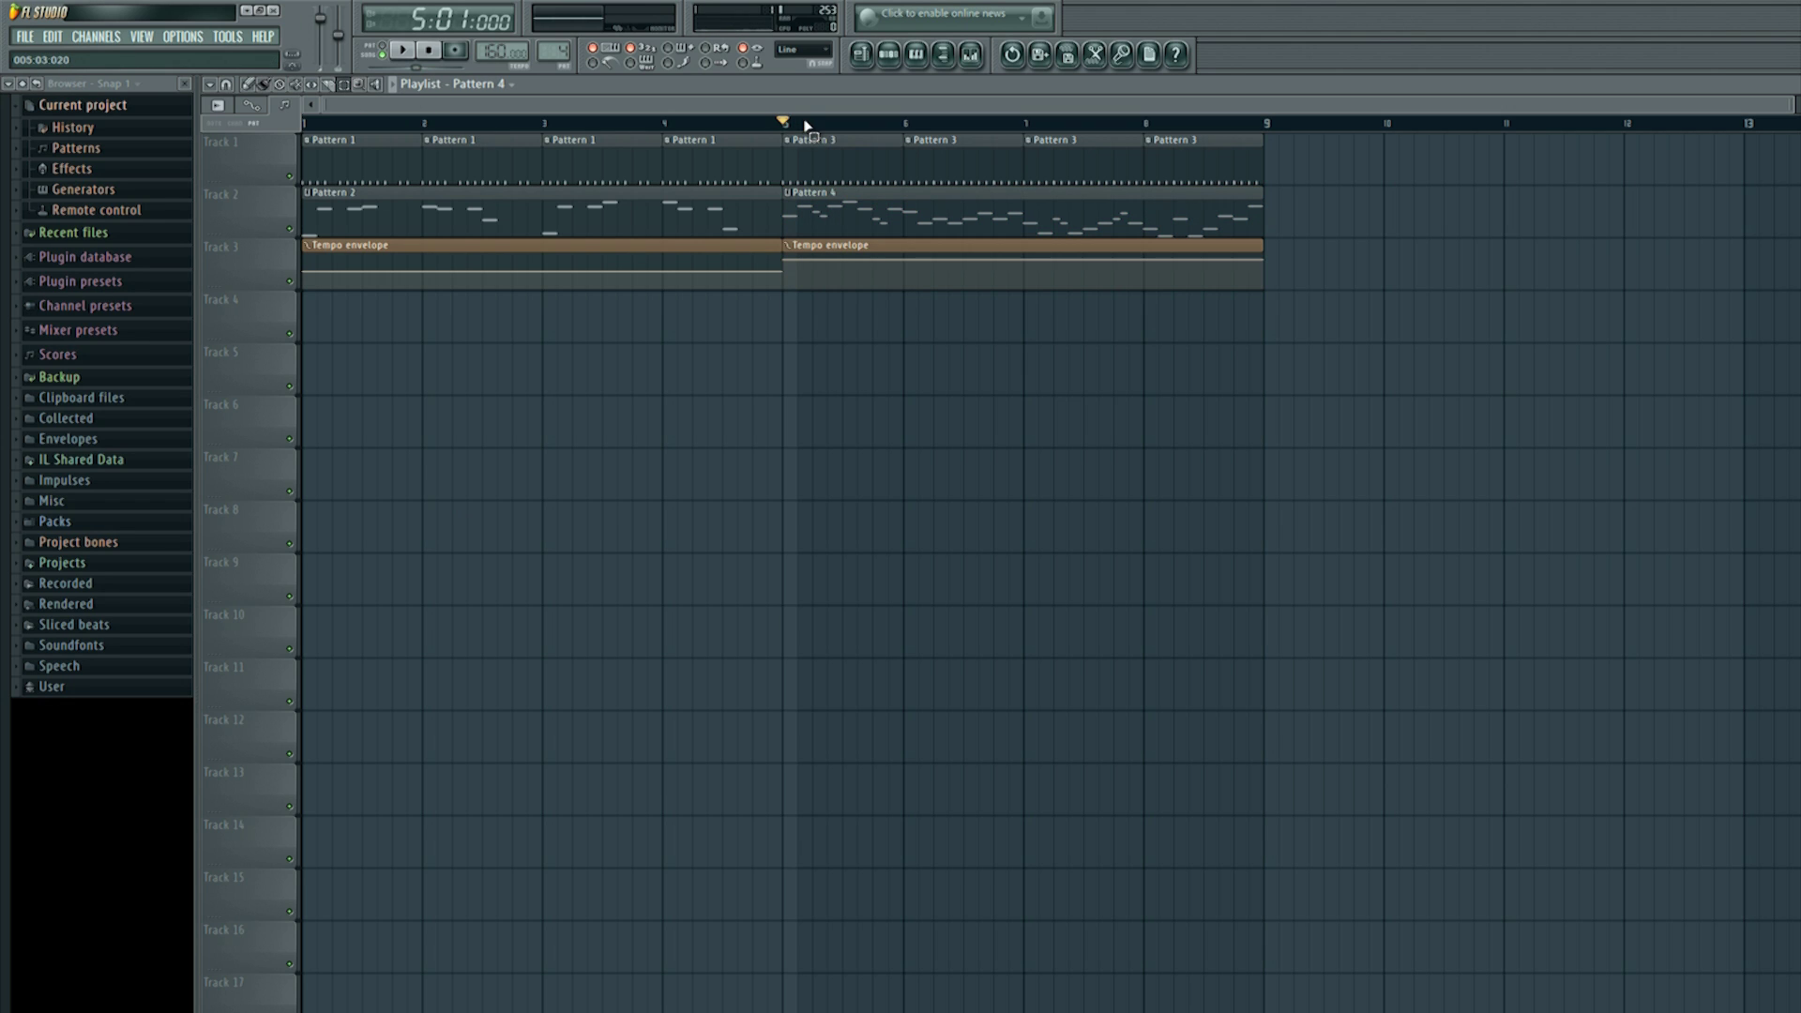
left_click(428, 52)
left_click(403, 52)
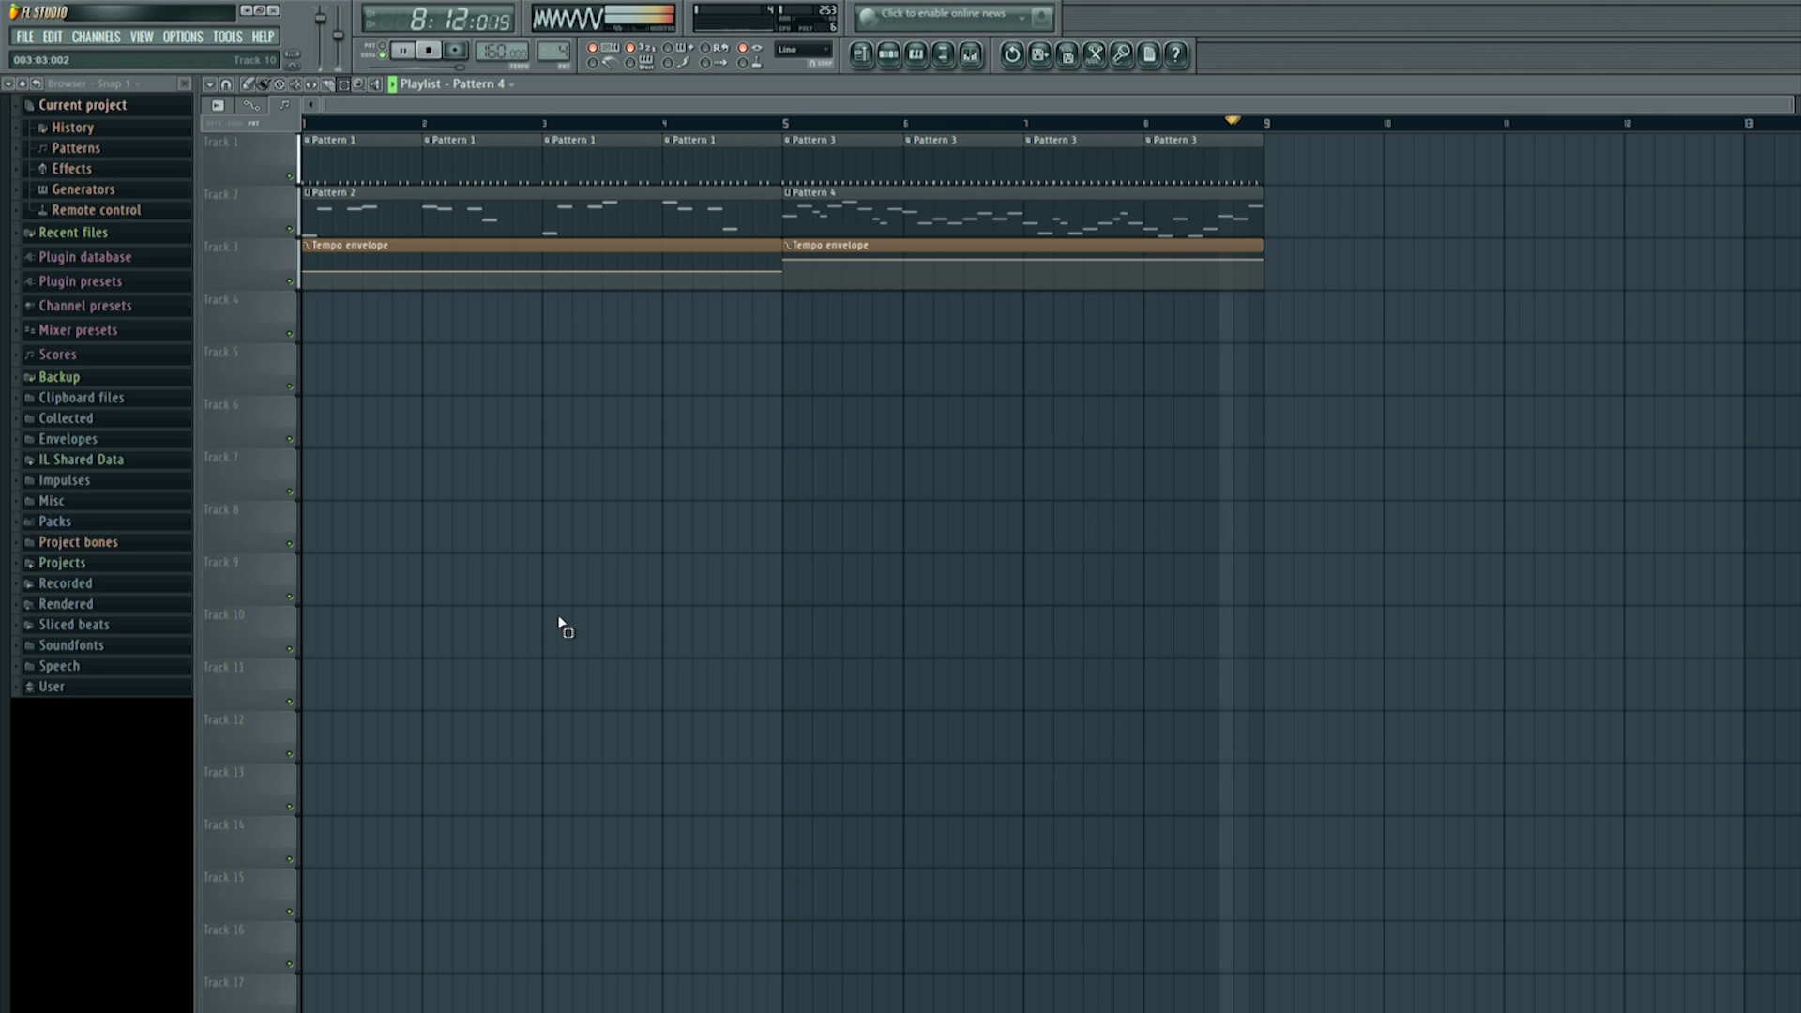
left_click(428, 50)
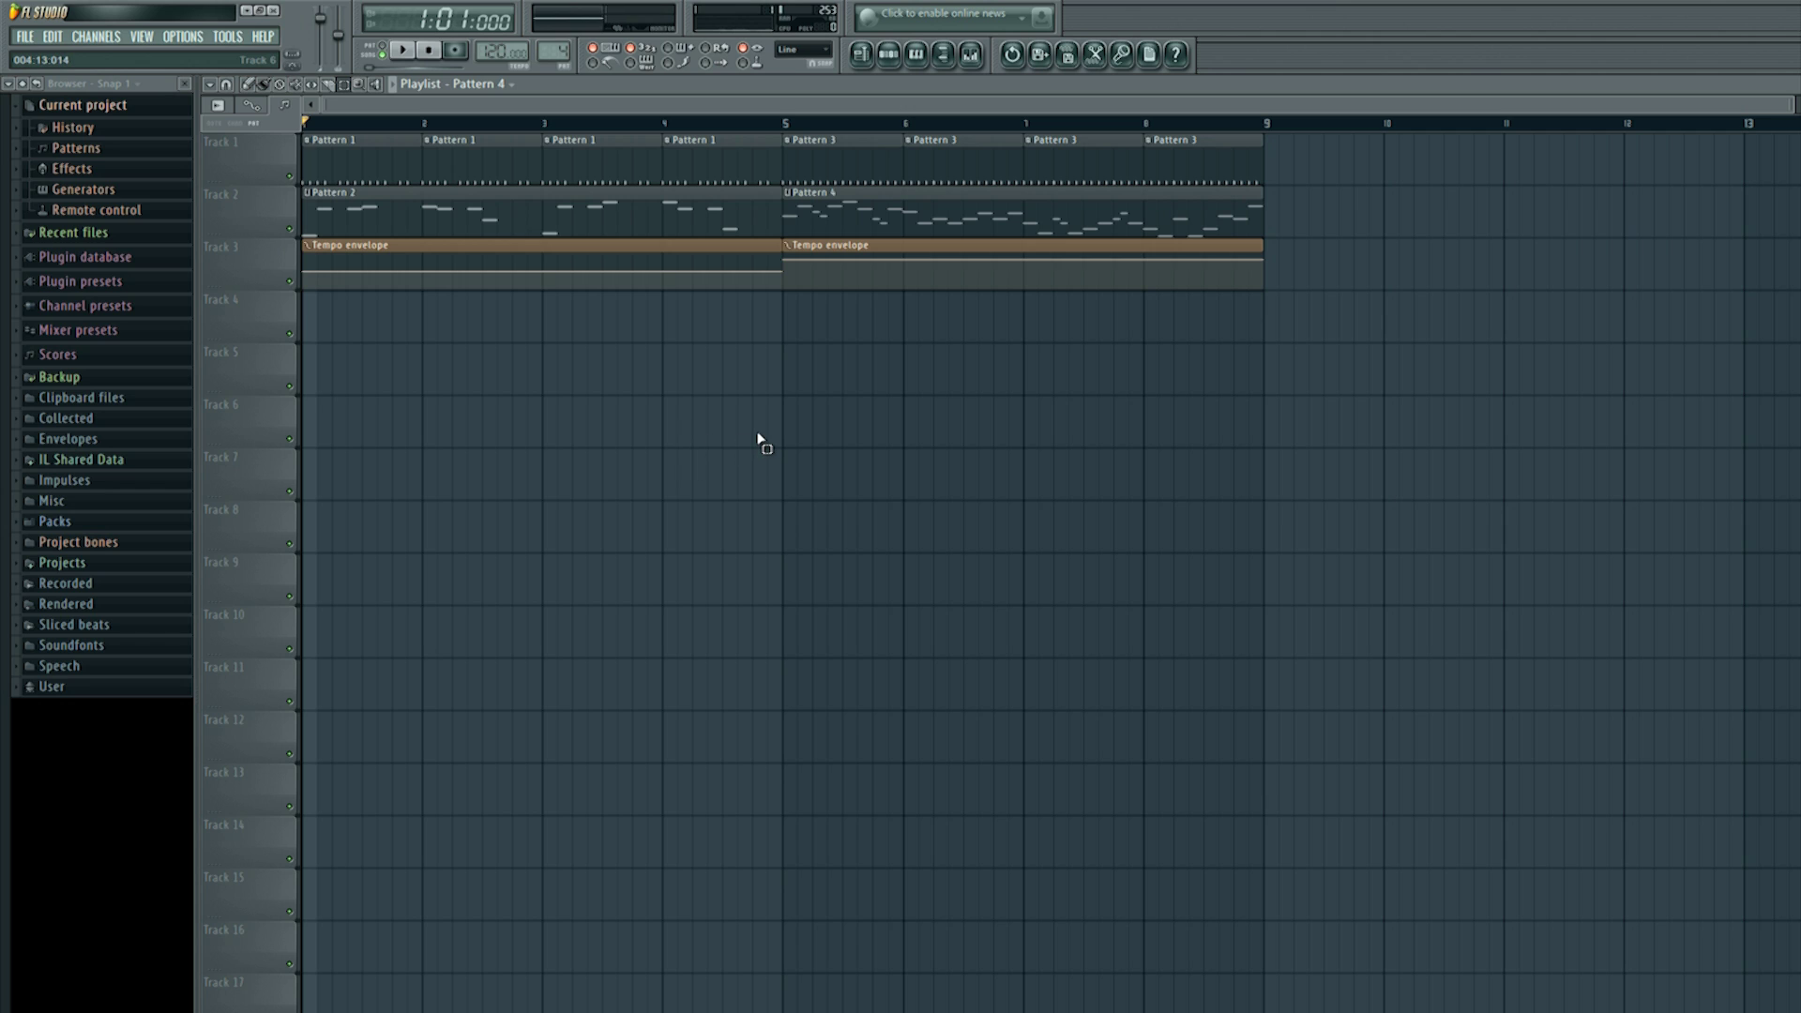